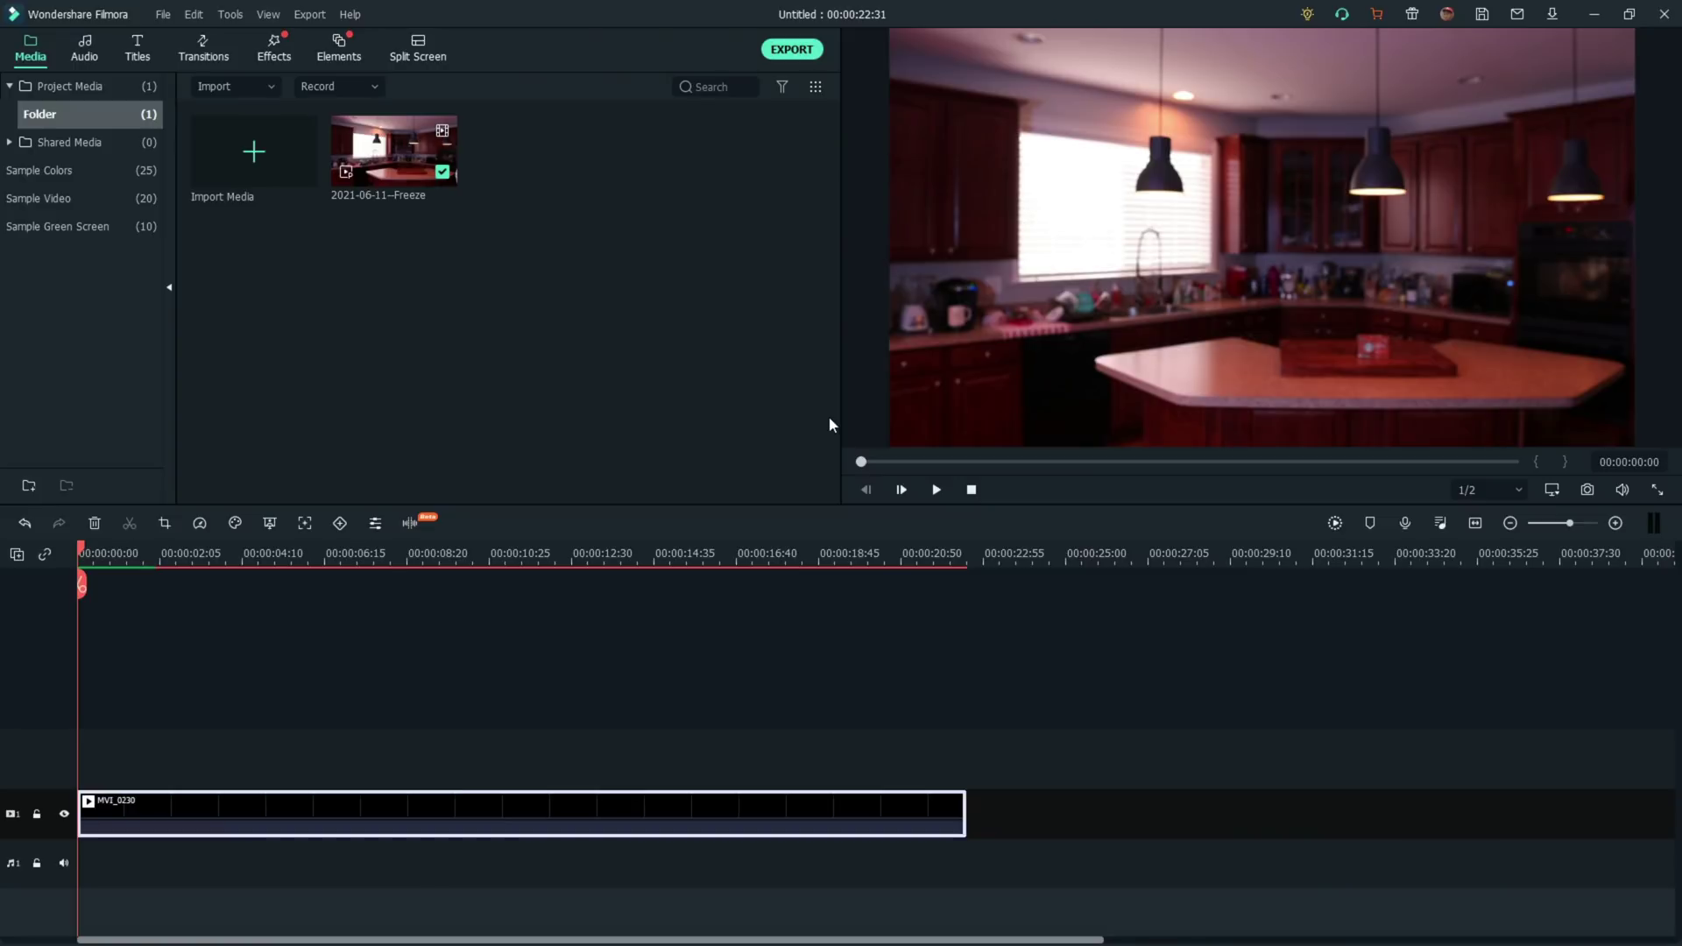
Enable 3D LUT in the kitchen clip's Color settings and apply the B&W Film LUT
{"action": "double_click", "coordinate": [589, 807]}
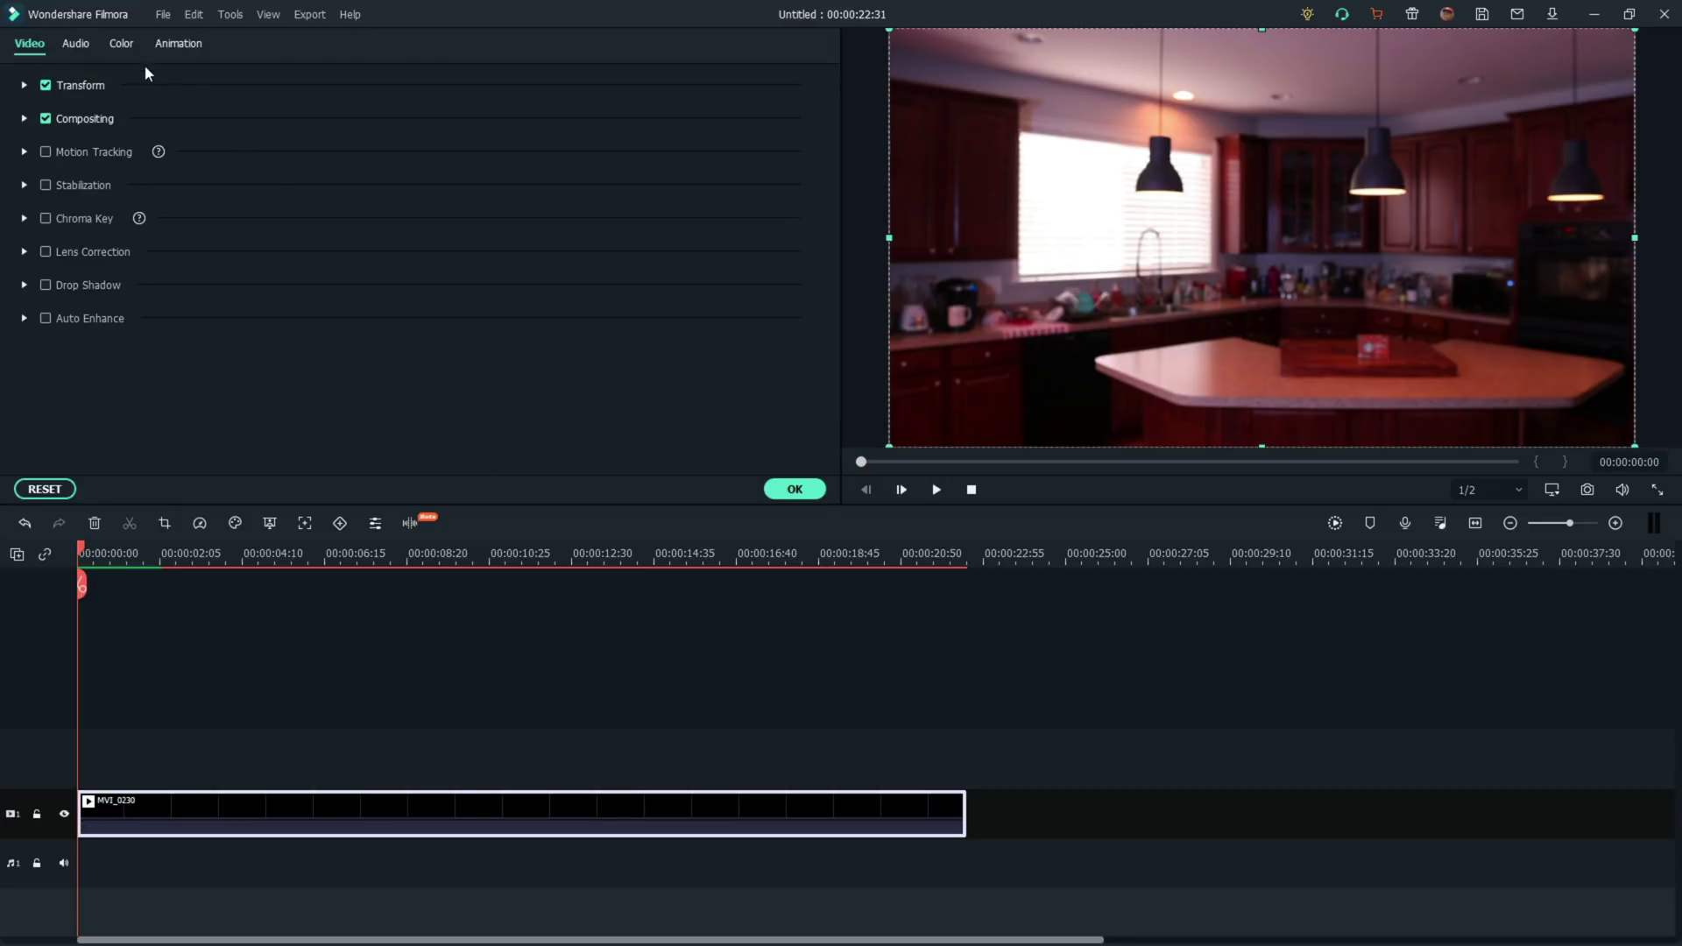
{"action": "left_click", "coordinate": [124, 45]}
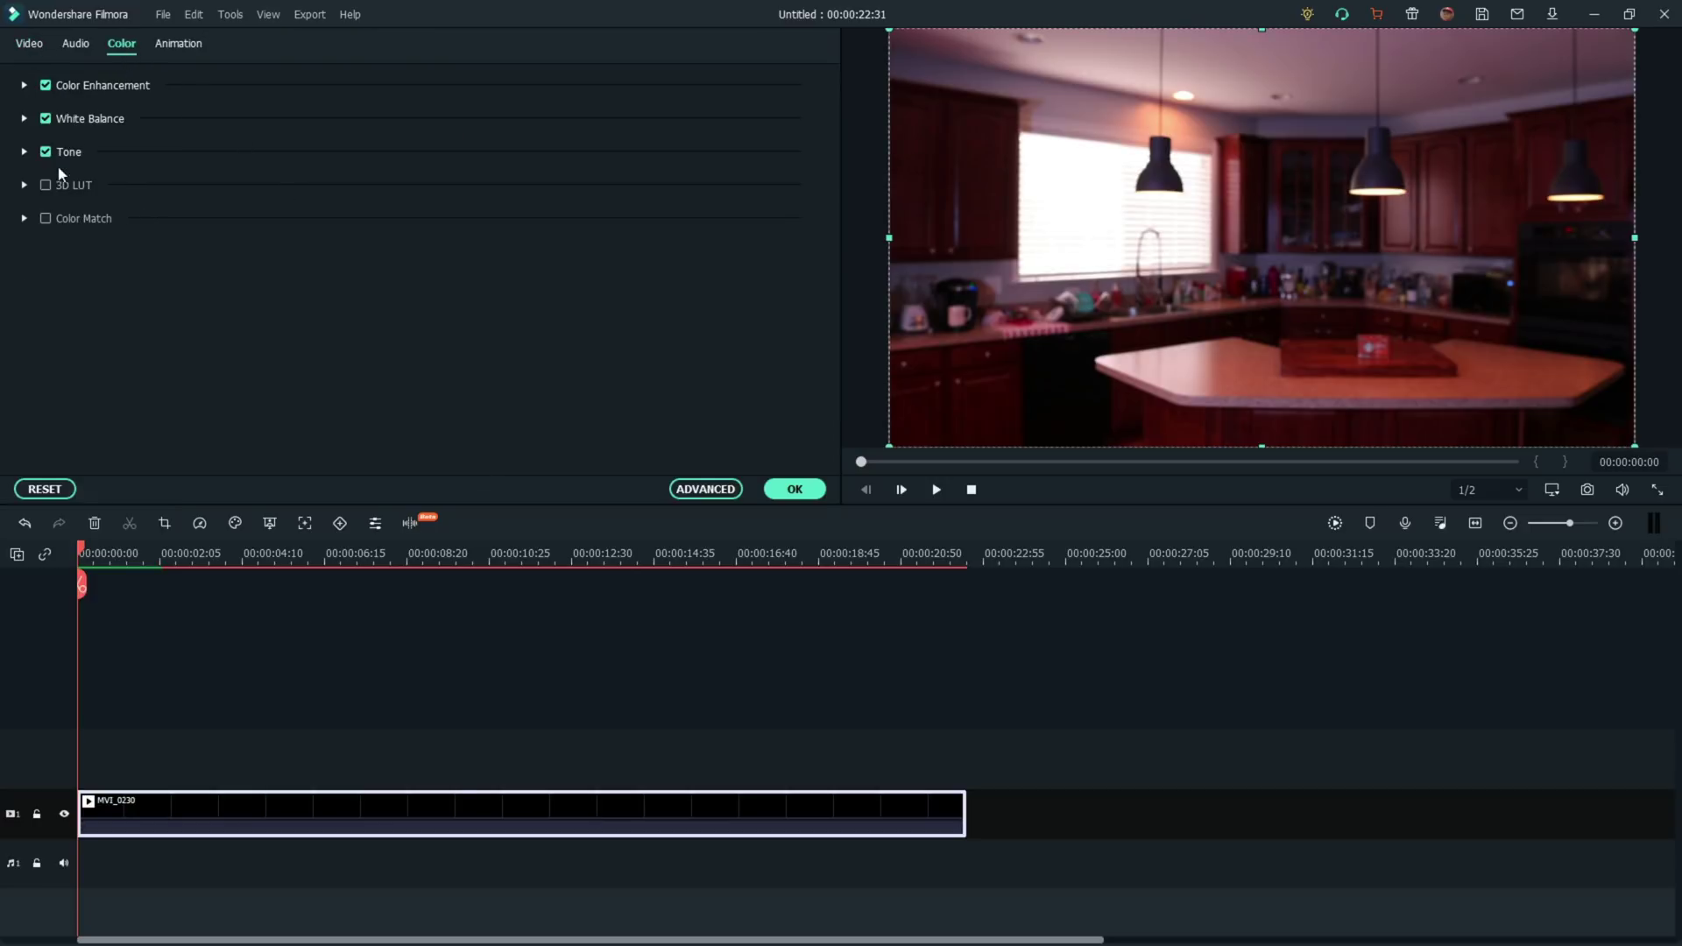
{"action": "left_click", "coordinate": [25, 186]}
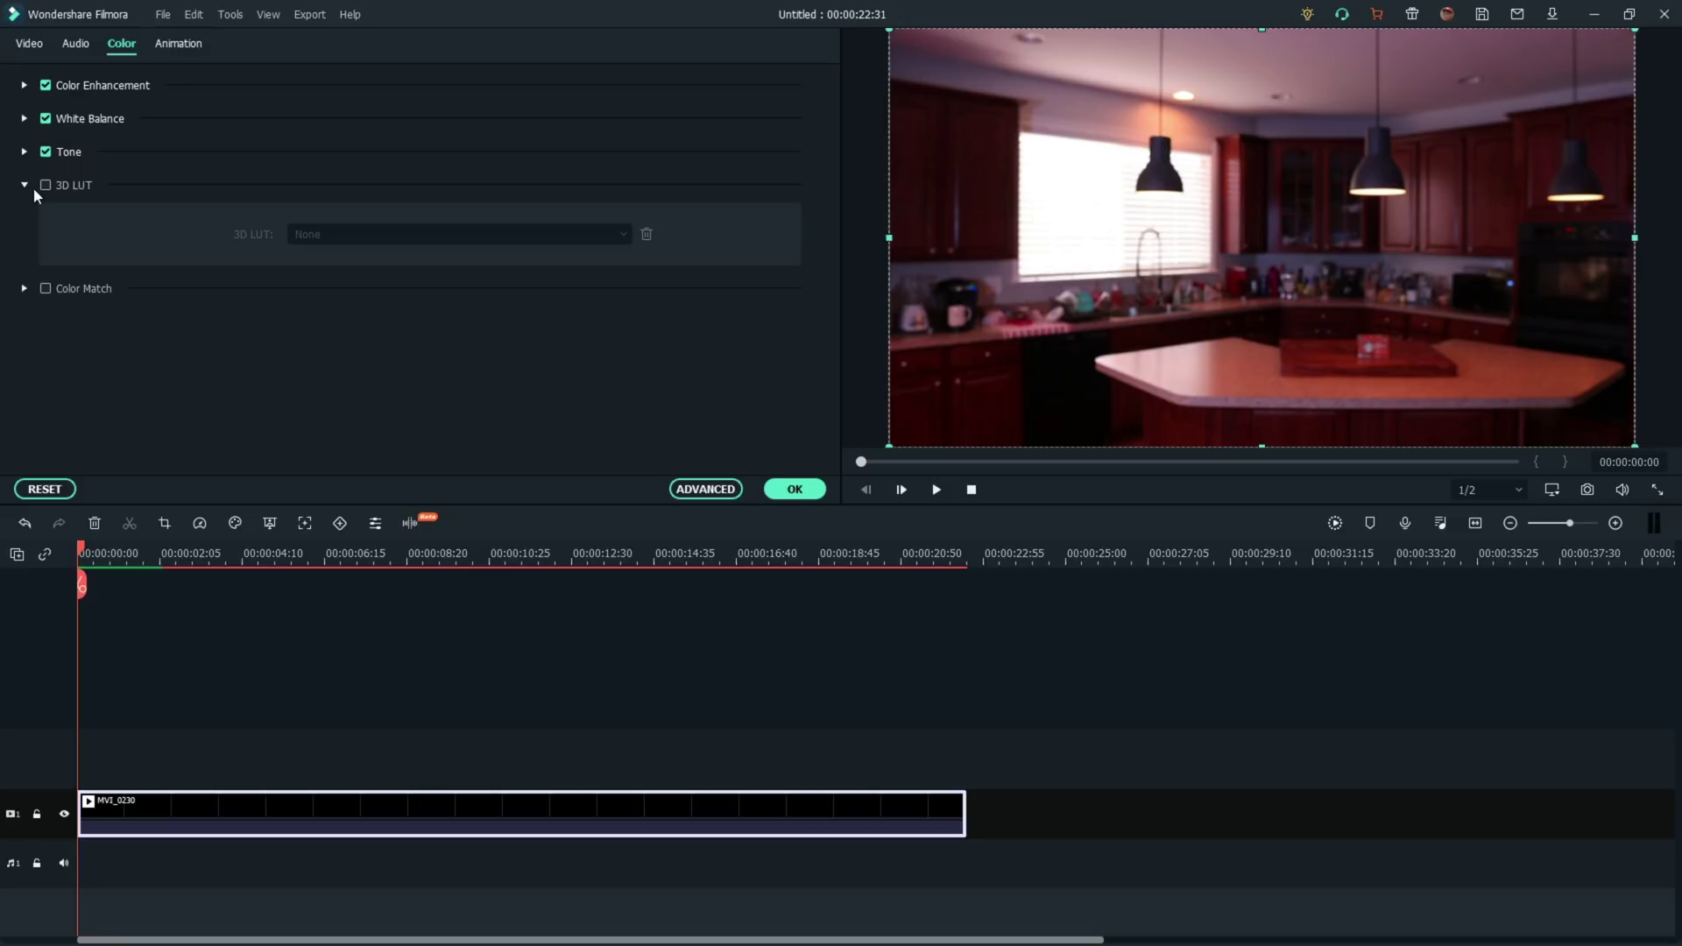
{"action": "left_click", "coordinate": [45, 185]}
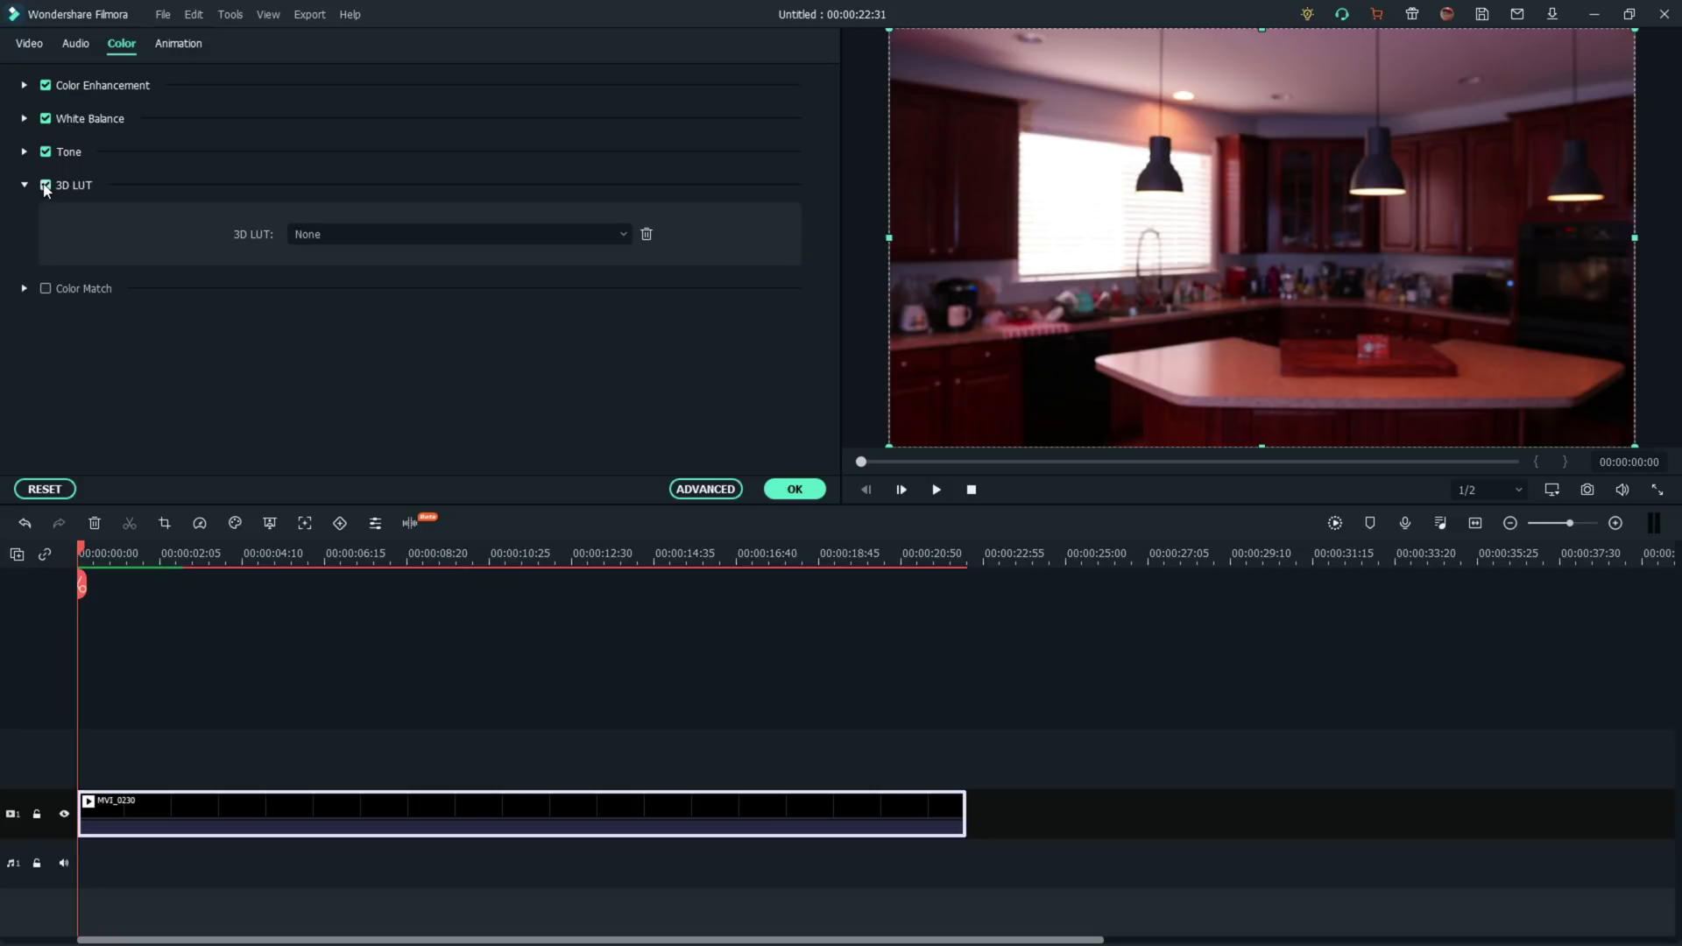
{"action": "left_click", "coordinate": [325, 235]}
{"action": "left_click", "coordinate": [329, 329]}
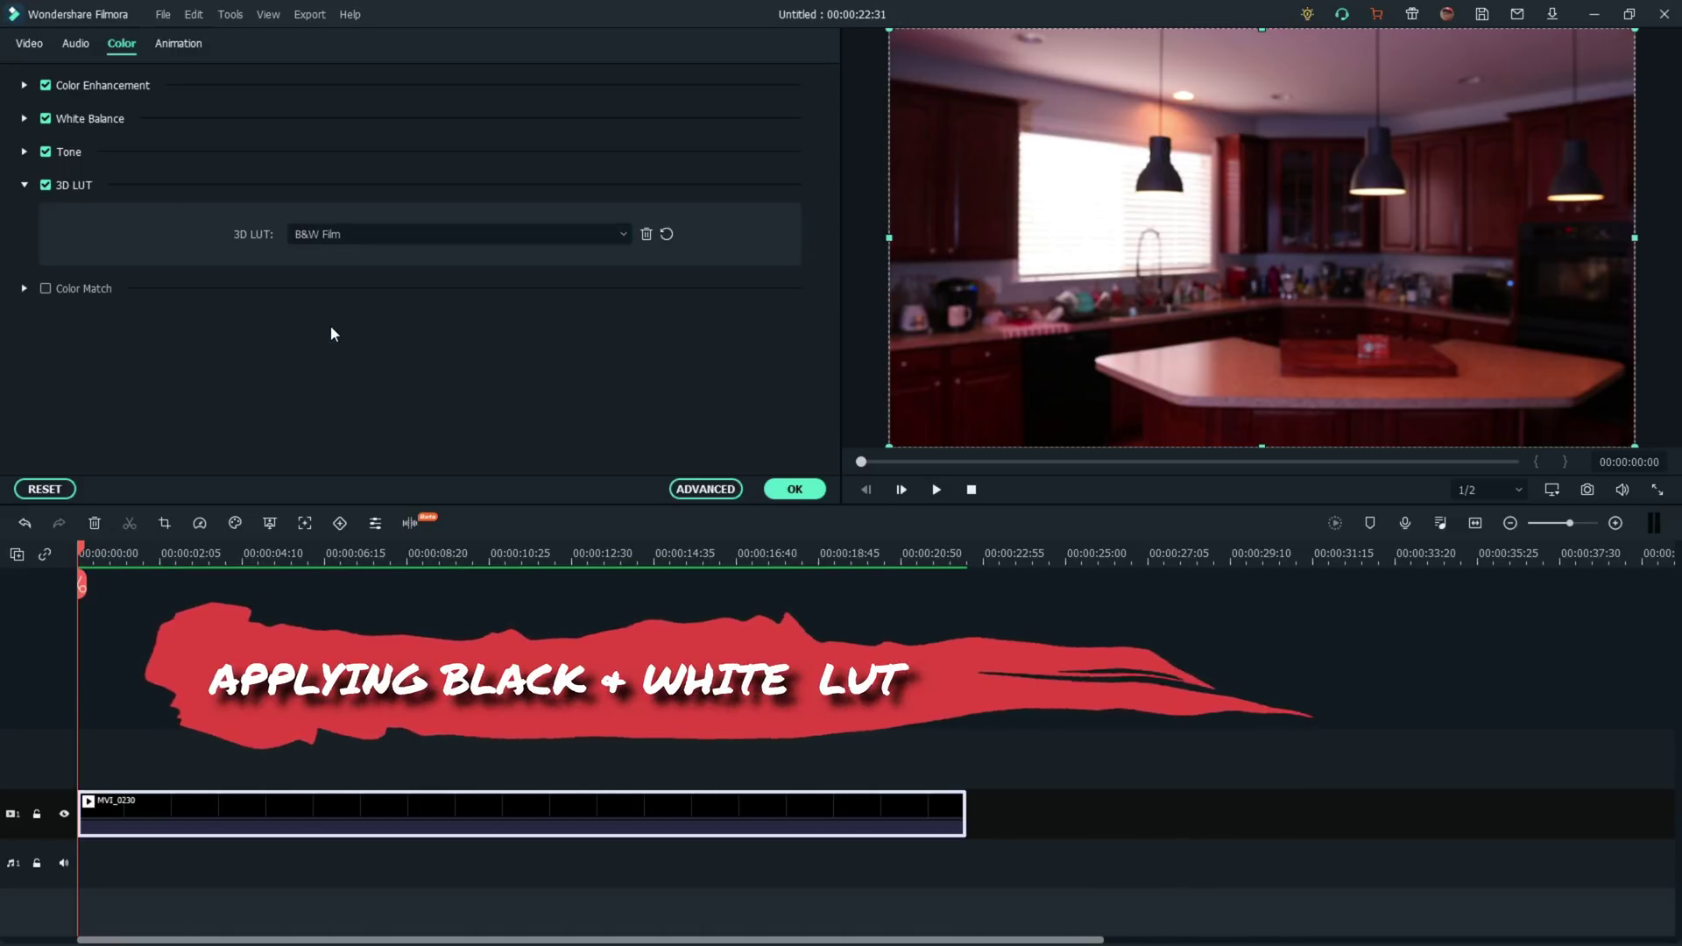
{"action": "left_click", "coordinate": [803, 489]}
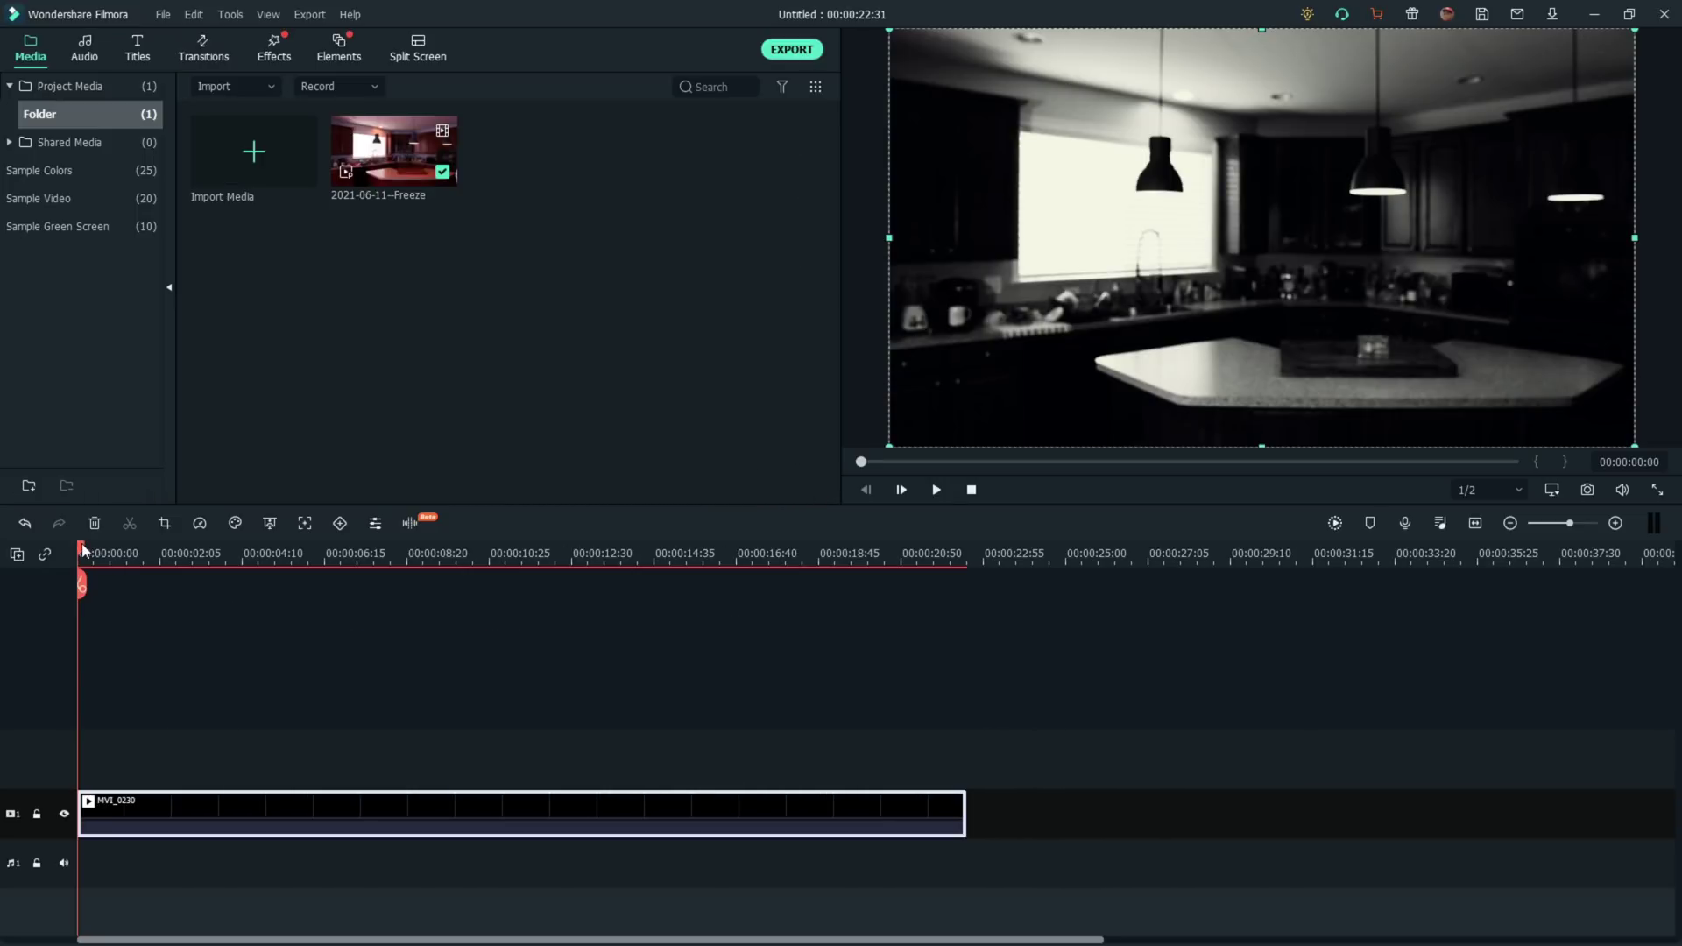
Snapshot the frame at 00:00:04:07 and place Snapshot_57 on track 2, extended to 00:00:22:31
{"action": "left_click_drag", "start_coordinate": [88, 552], "coordinate": [240, 574]}
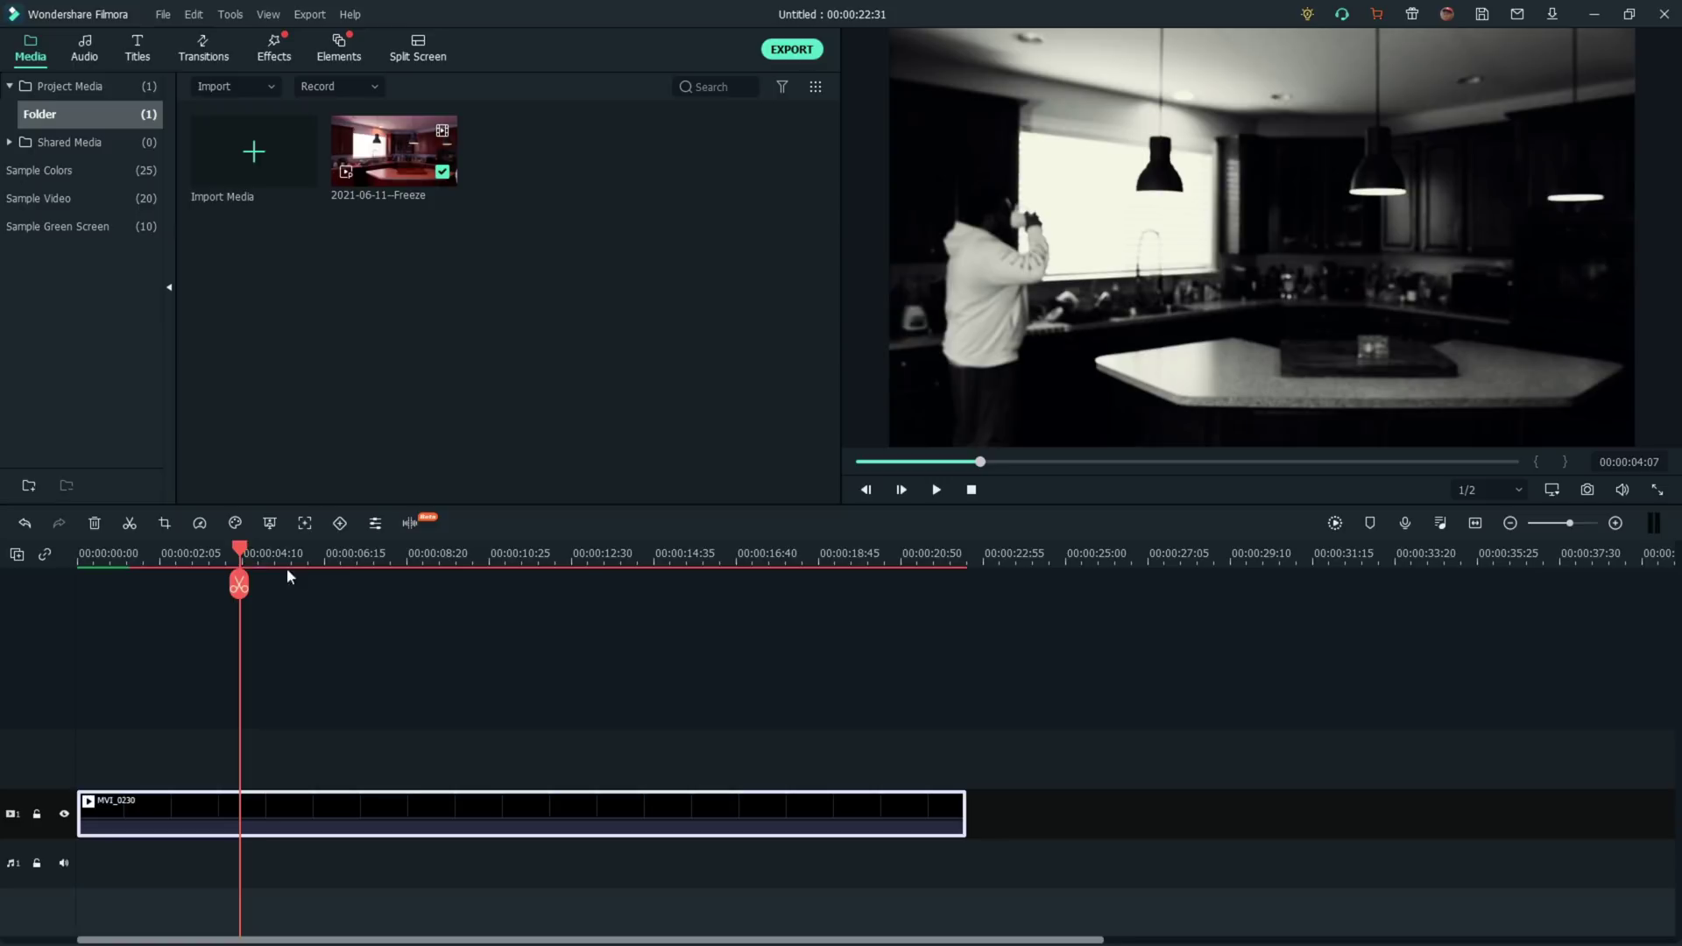
{"action": "left_click", "coordinate": [1586, 490]}
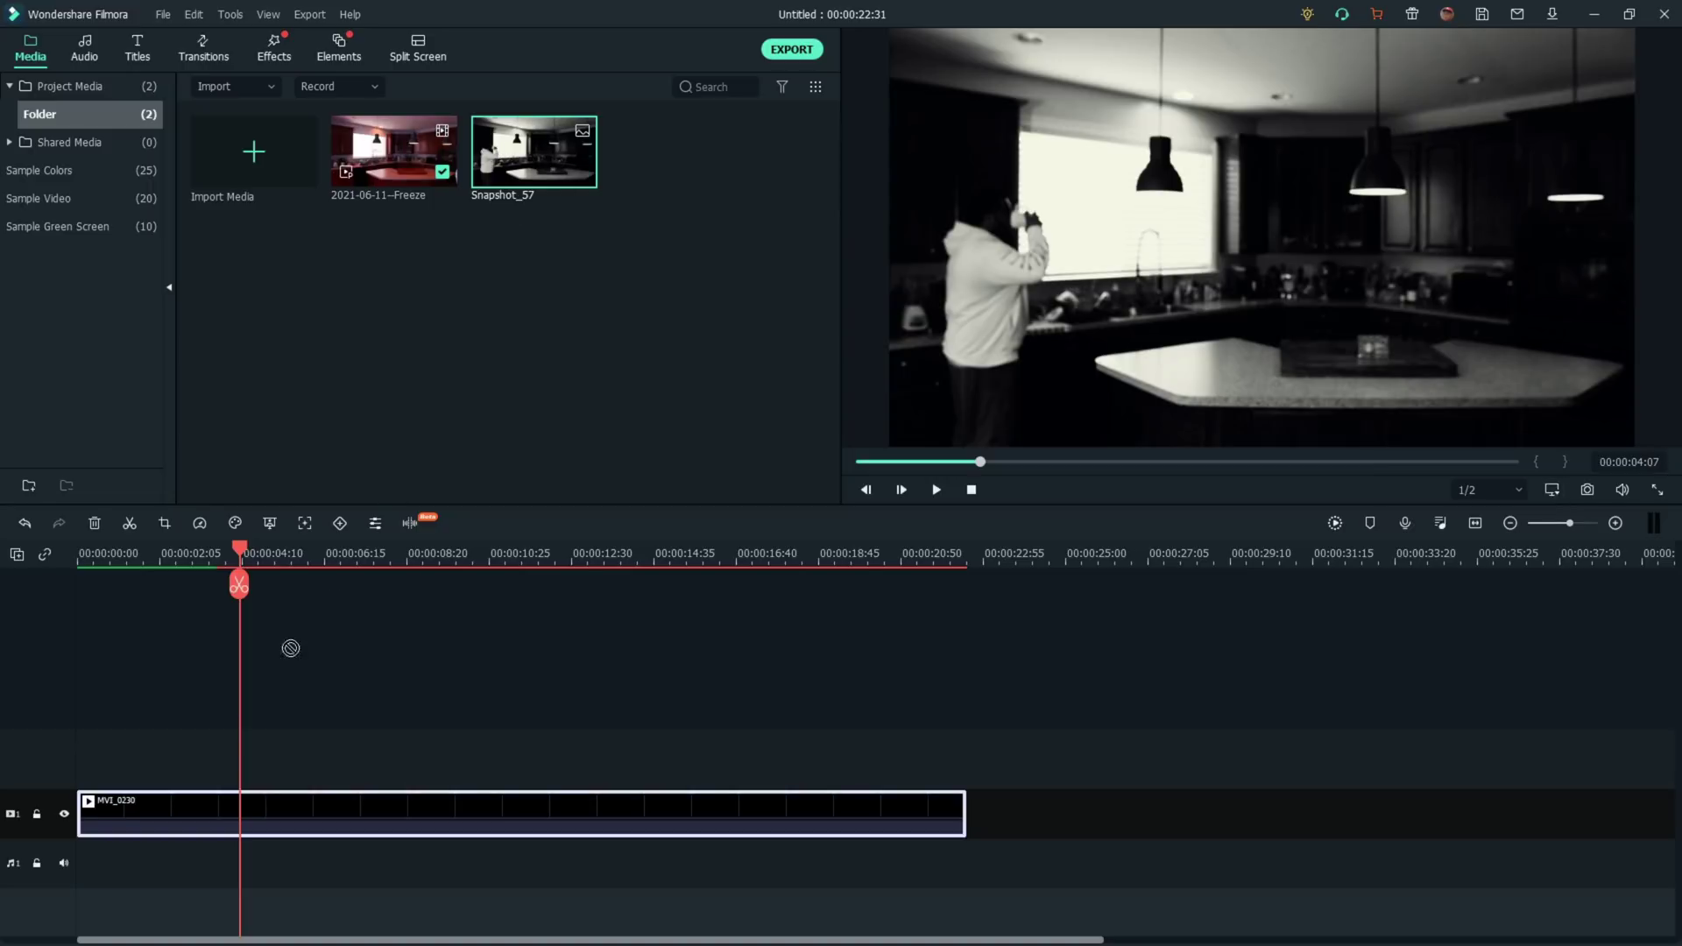
{"action": "left_click_drag", "start_coordinate": [291, 648], "coordinate": [253, 739]}
{"action": "left_click_drag", "start_coordinate": [422, 754], "coordinate": [962, 758]}
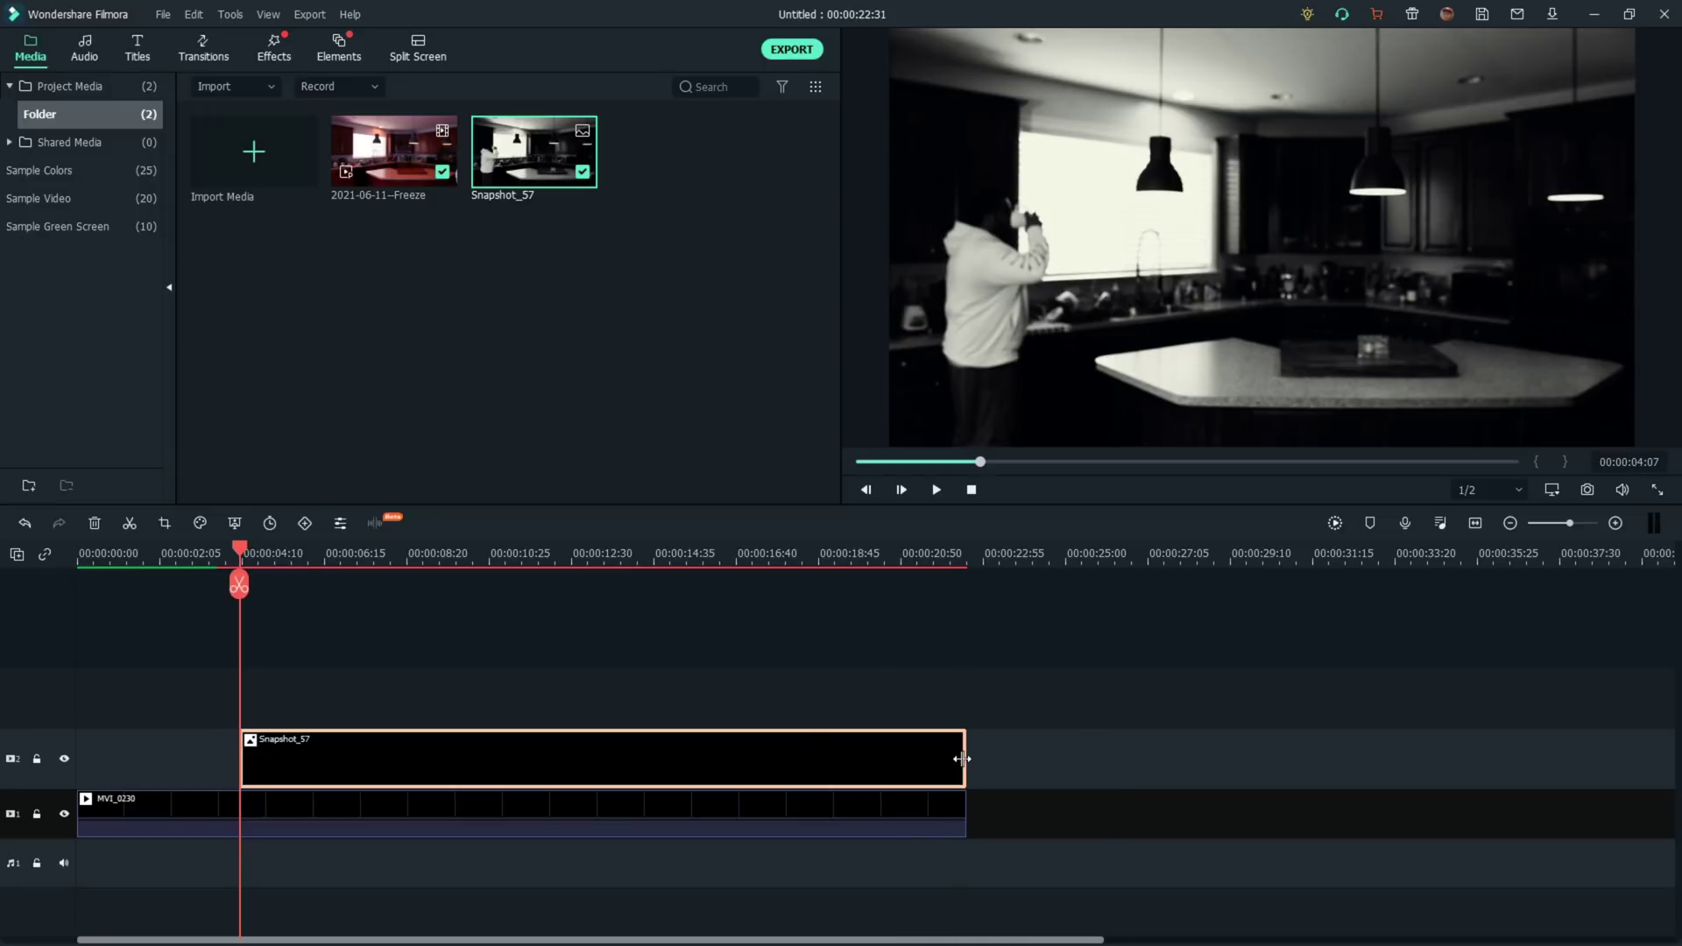
Hide the Snapshot_57 track and stack Snapshot_58 from about 00:00:09 to the clip's end
{"action": "left_click", "coordinate": [63, 757]}
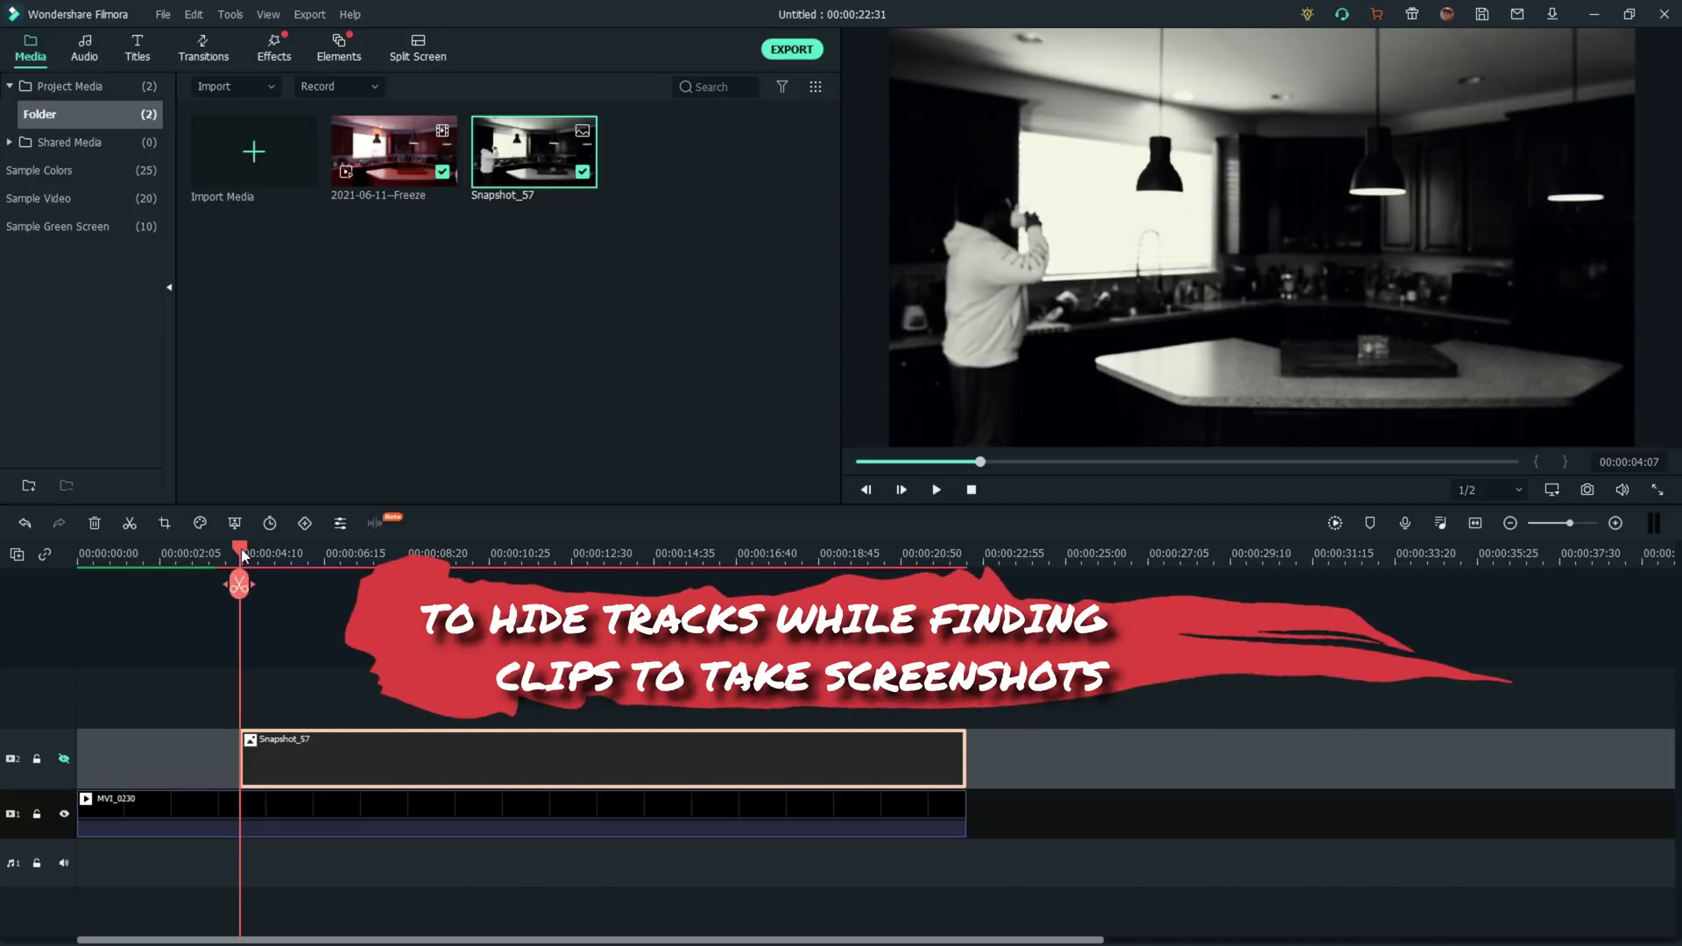
{"action": "left_click_drag", "start_coordinate": [243, 558], "coordinate": [463, 592]}
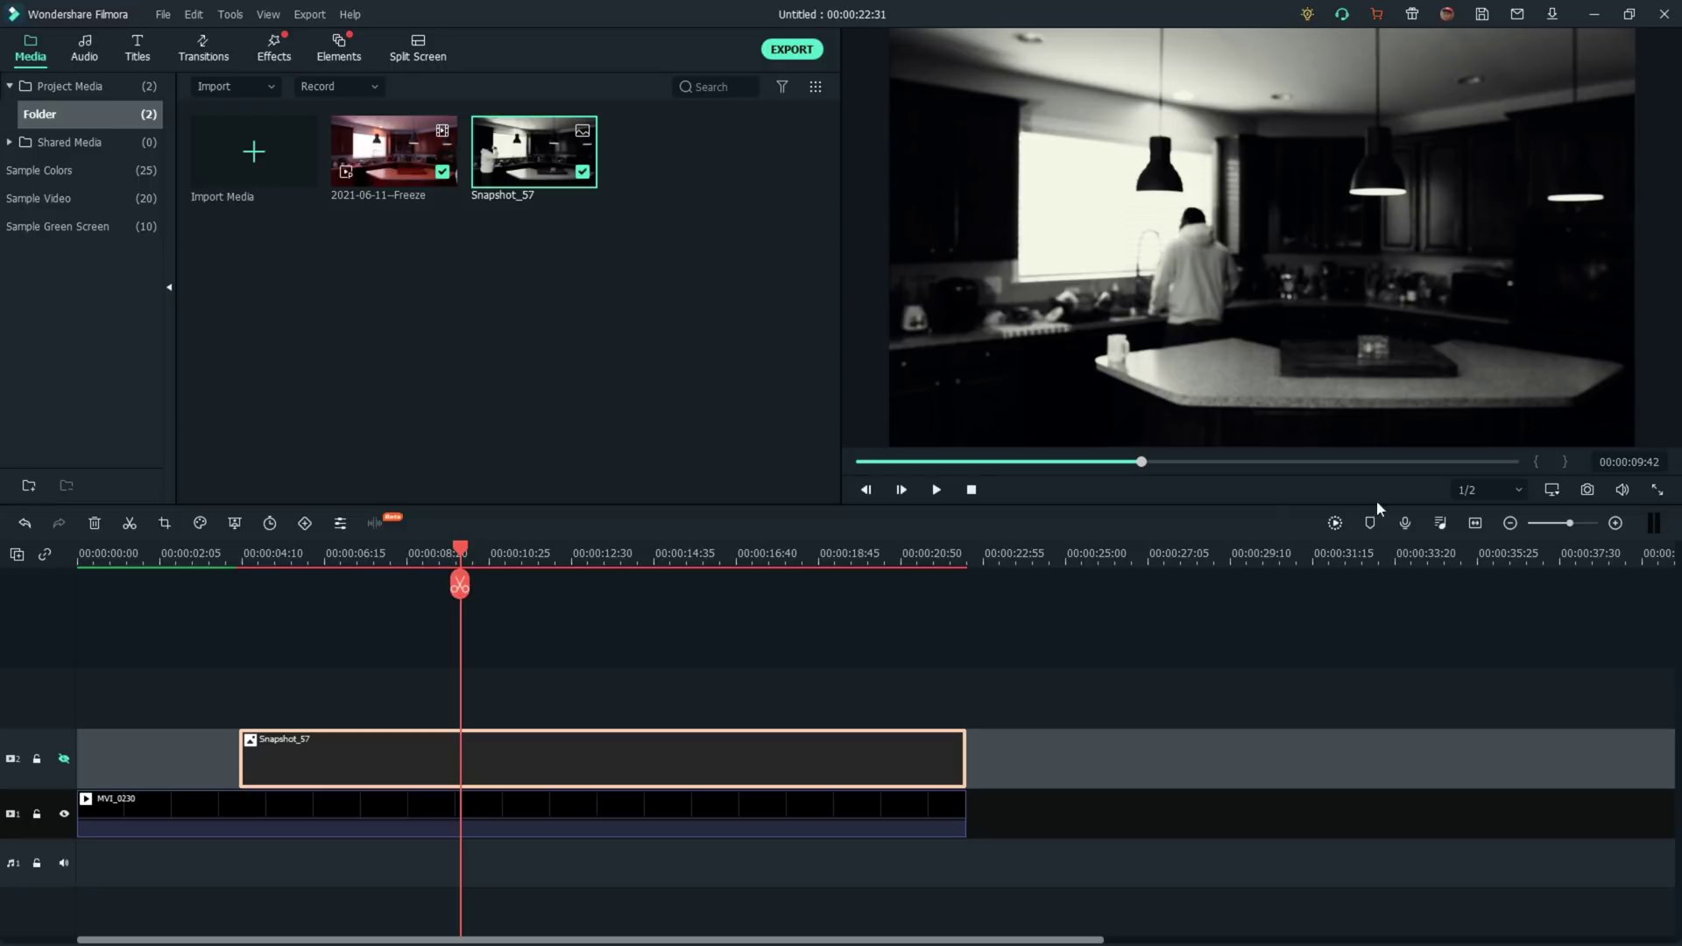
{"action": "left_click", "coordinate": [1587, 489]}
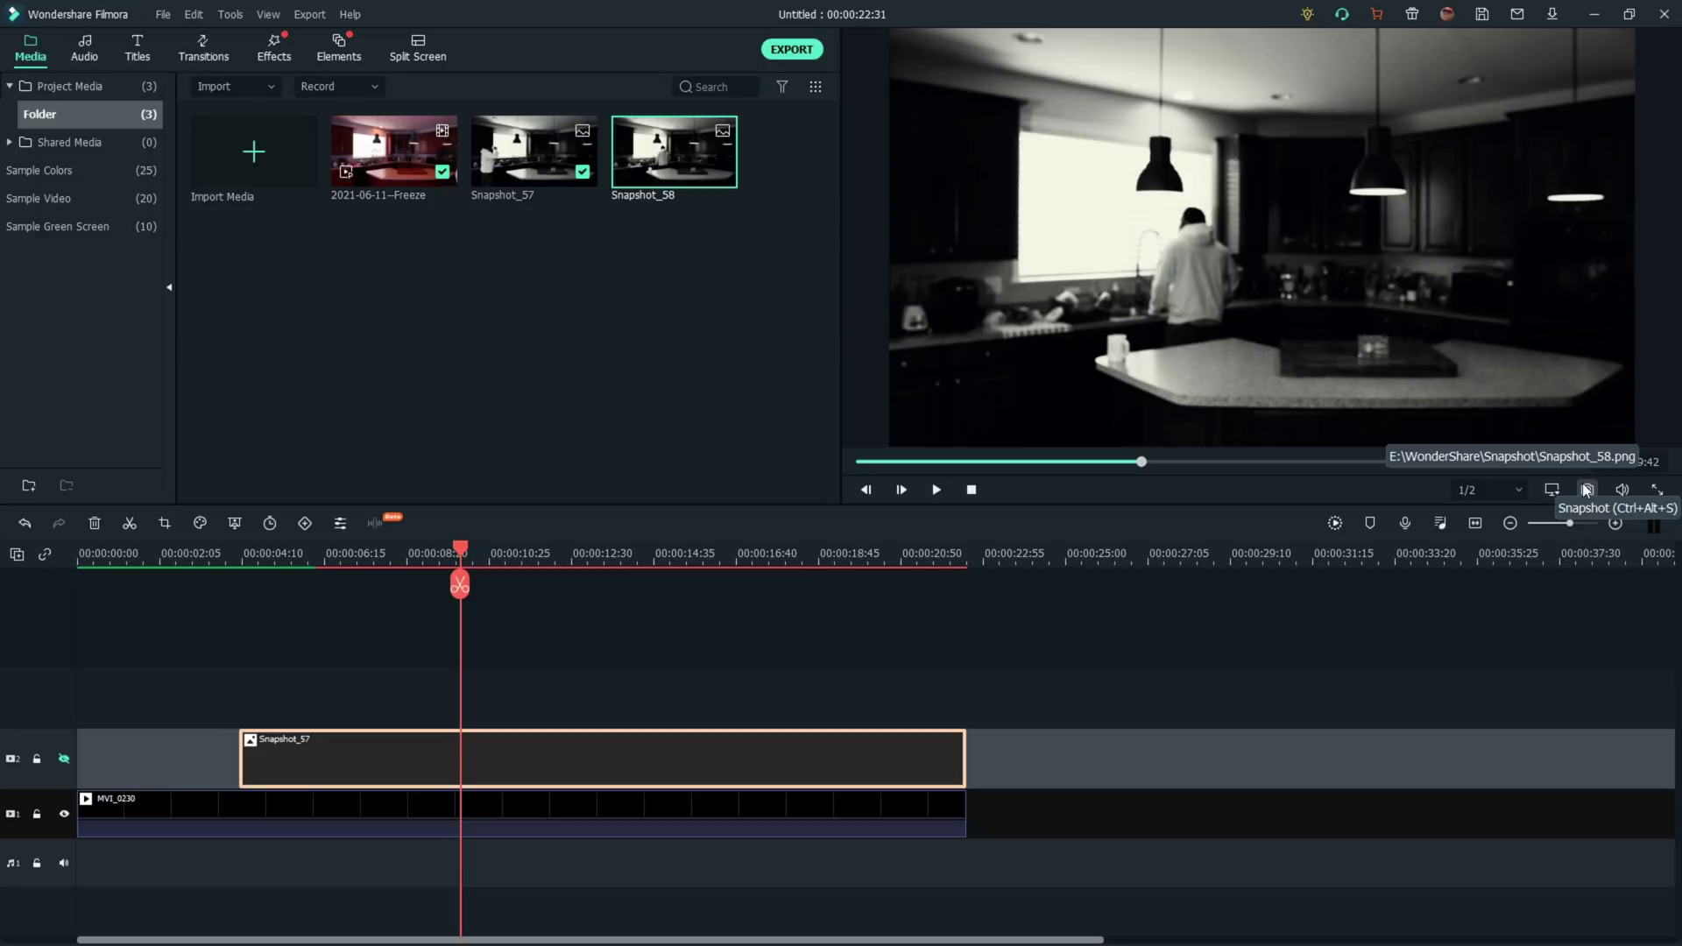
{"action": "left_click_drag", "start_coordinate": [701, 191], "coordinate": [470, 675]}
{"action": "left_click_drag", "start_coordinate": [656, 696], "coordinate": [965, 698]}
Hide the Snapshot_58 track and stack Snapshot_59 from the next pose to the clip's end
{"action": "left_click", "coordinate": [64, 699]}
{"action": "key", "text": "space"}
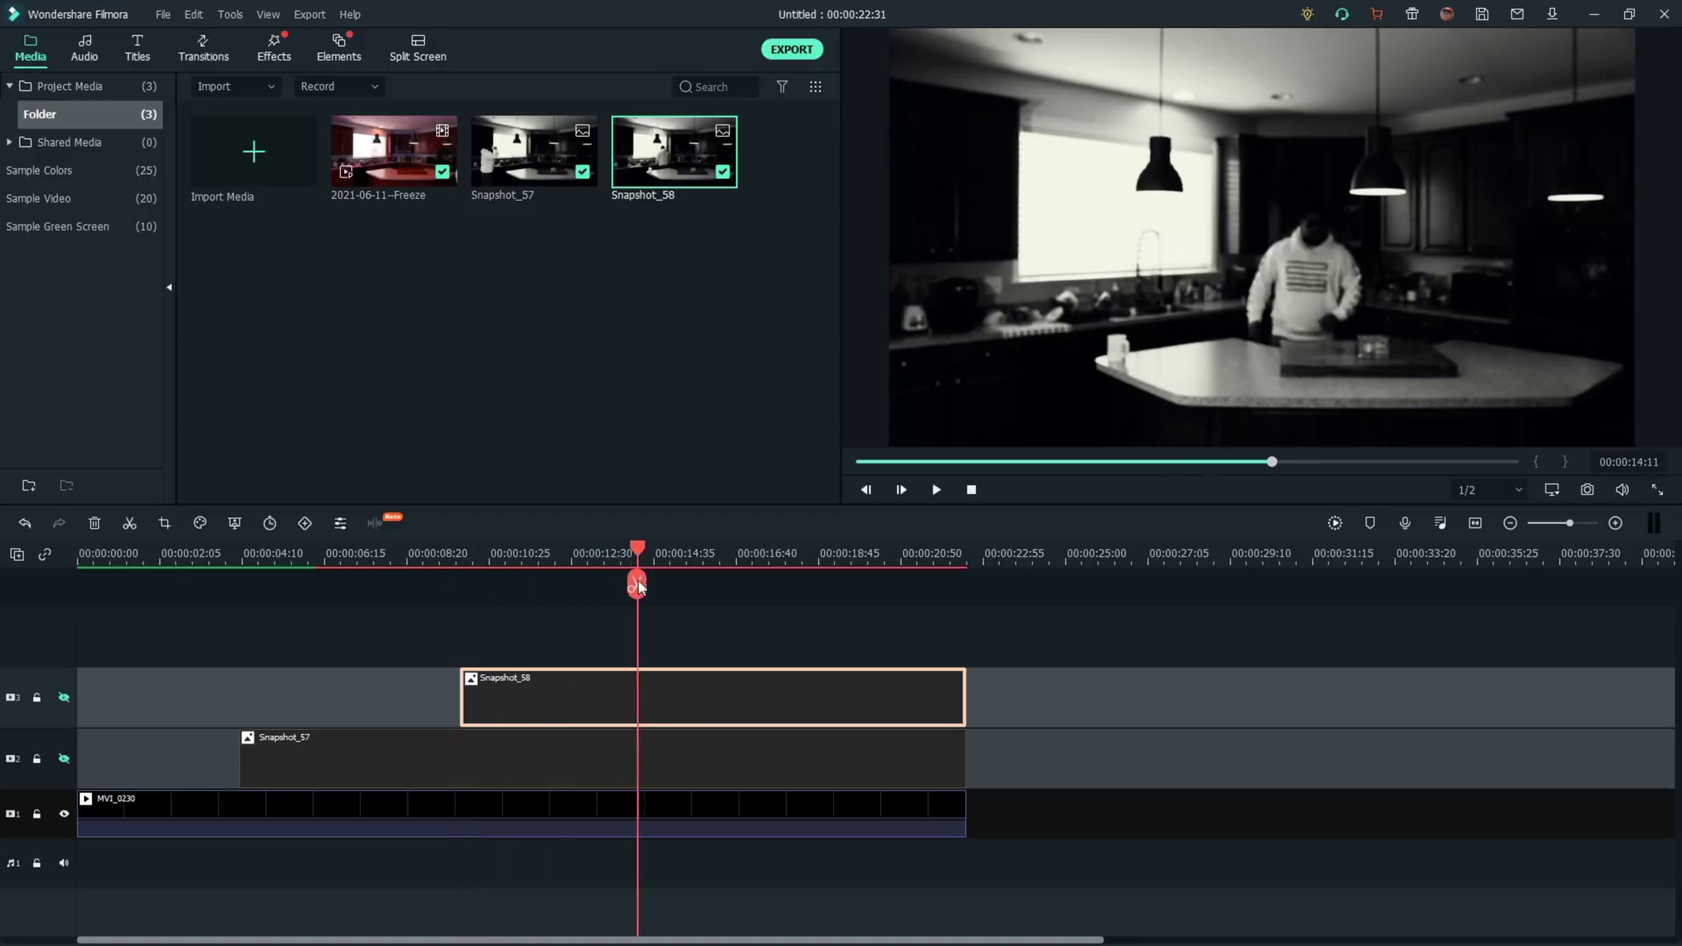
{"action": "key", "text": "space"}
{"action": "left_click", "coordinate": [1555, 492]}
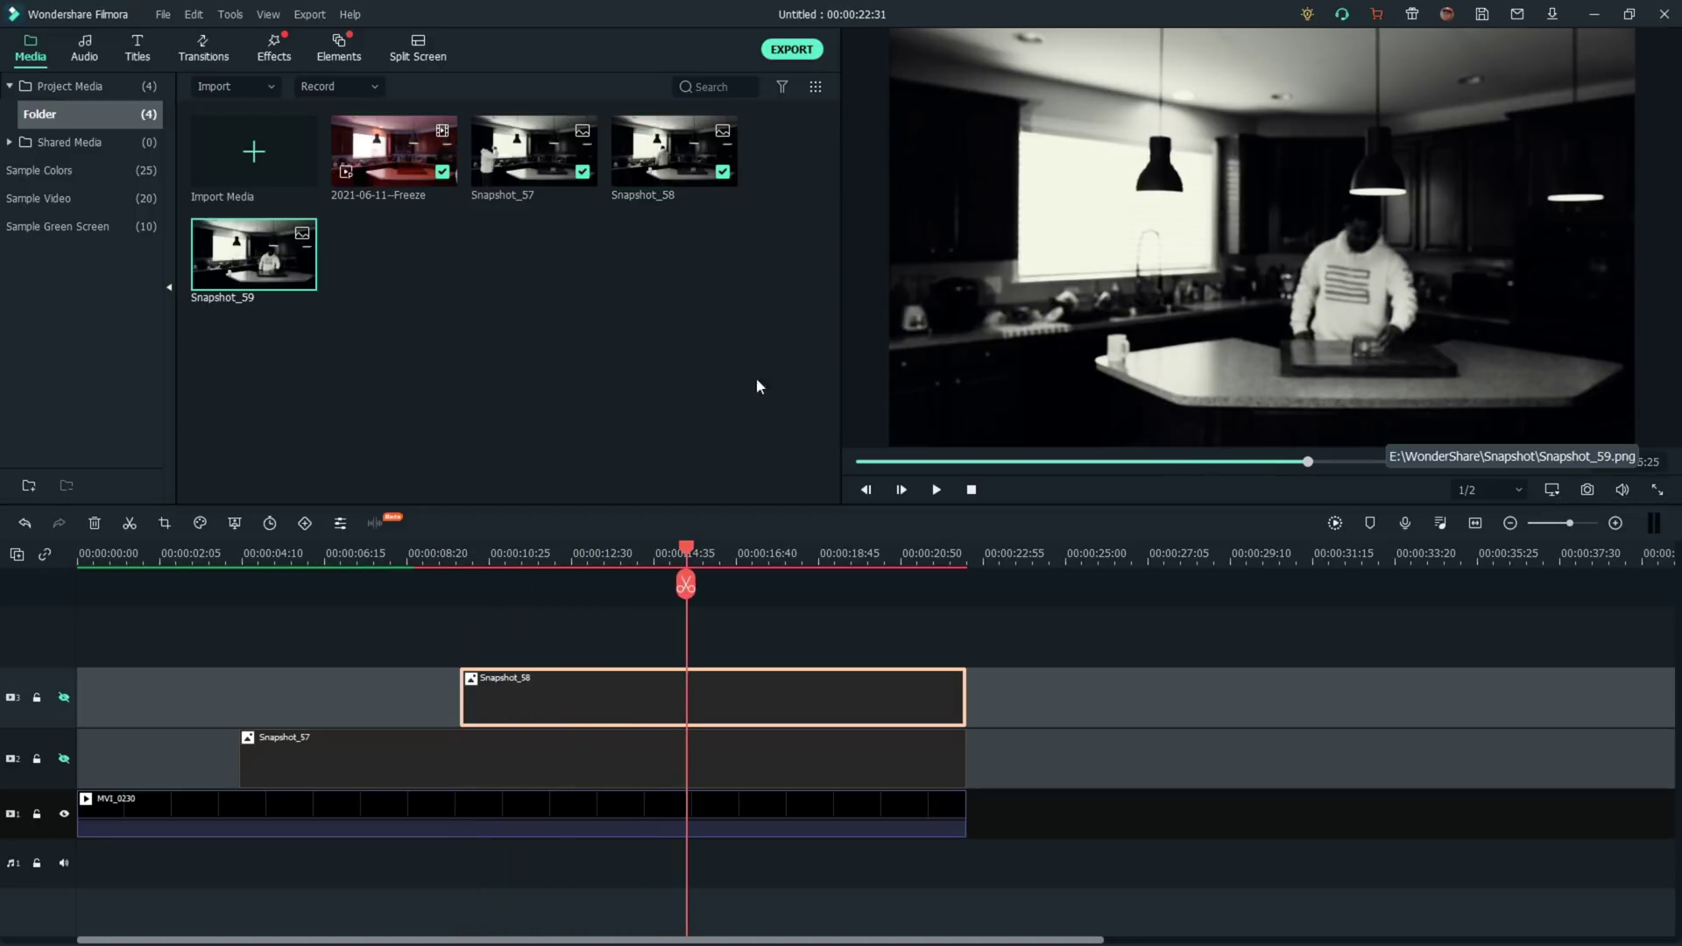
{"action": "left_click_drag", "start_coordinate": [254, 254], "coordinate": [675, 616]}
{"action": "left_click_drag", "start_coordinate": [882, 664], "coordinate": [965, 664]}
Hide the Snapshot_59 track and stack Snapshot_60, trimmed to end with the clip
{"action": "left_click", "coordinate": [64, 659]}
{"action": "left_click_drag", "start_coordinate": [698, 549], "coordinate": [805, 550]}
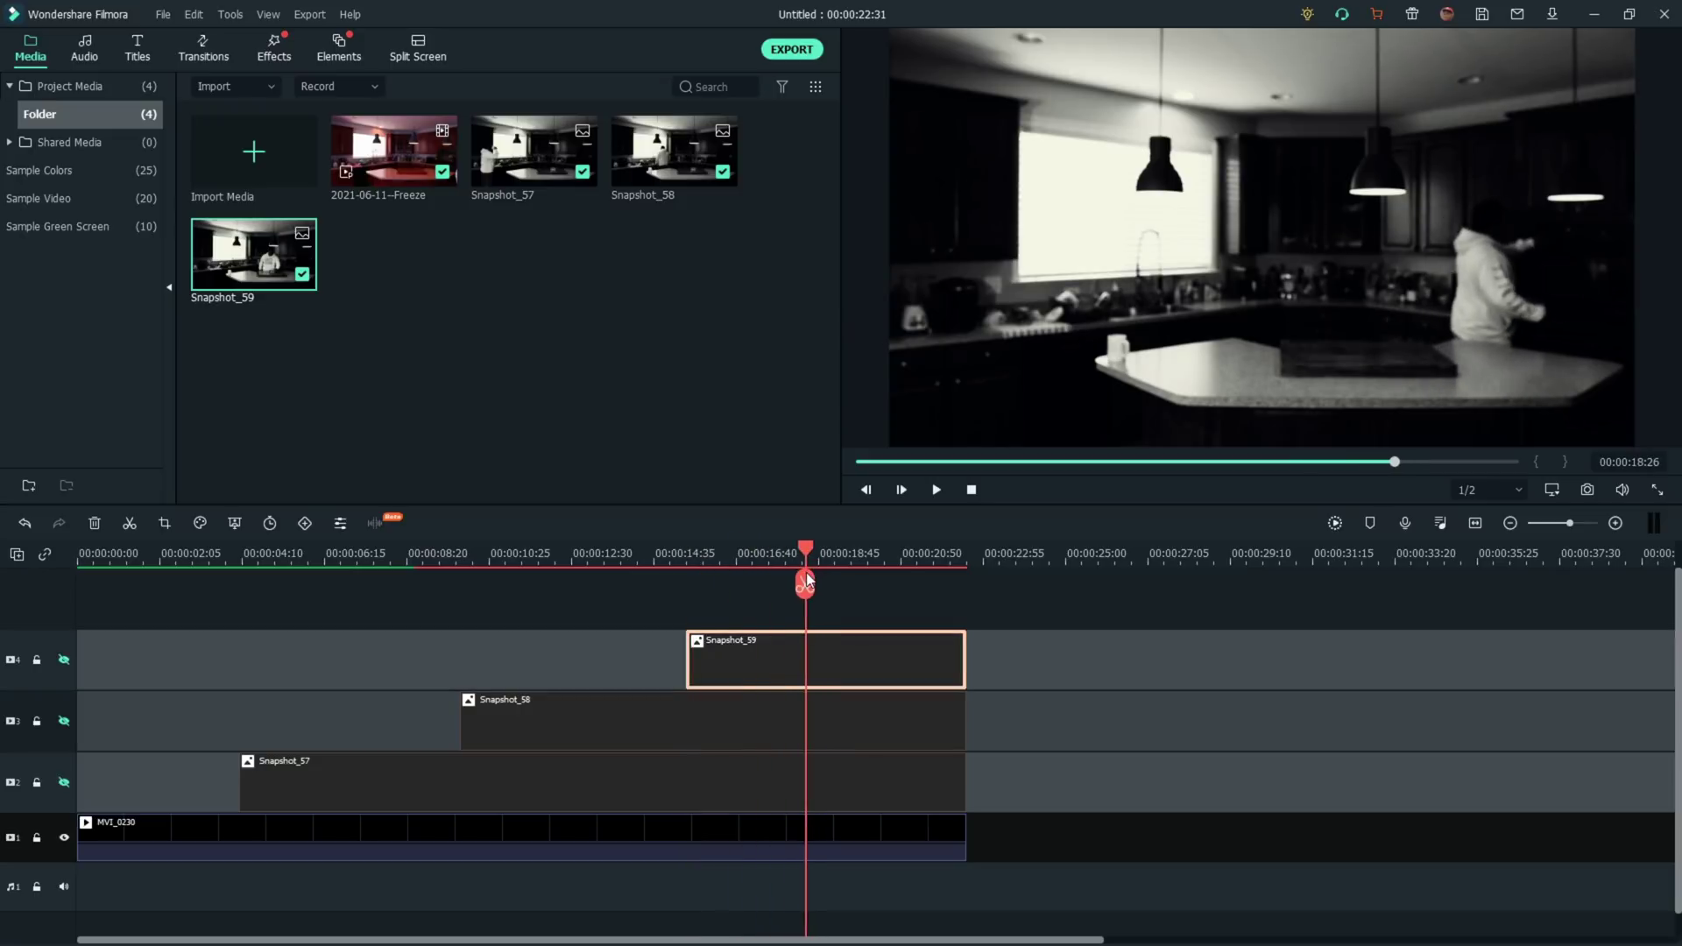
{"action": "left_click", "coordinate": [1588, 490]}
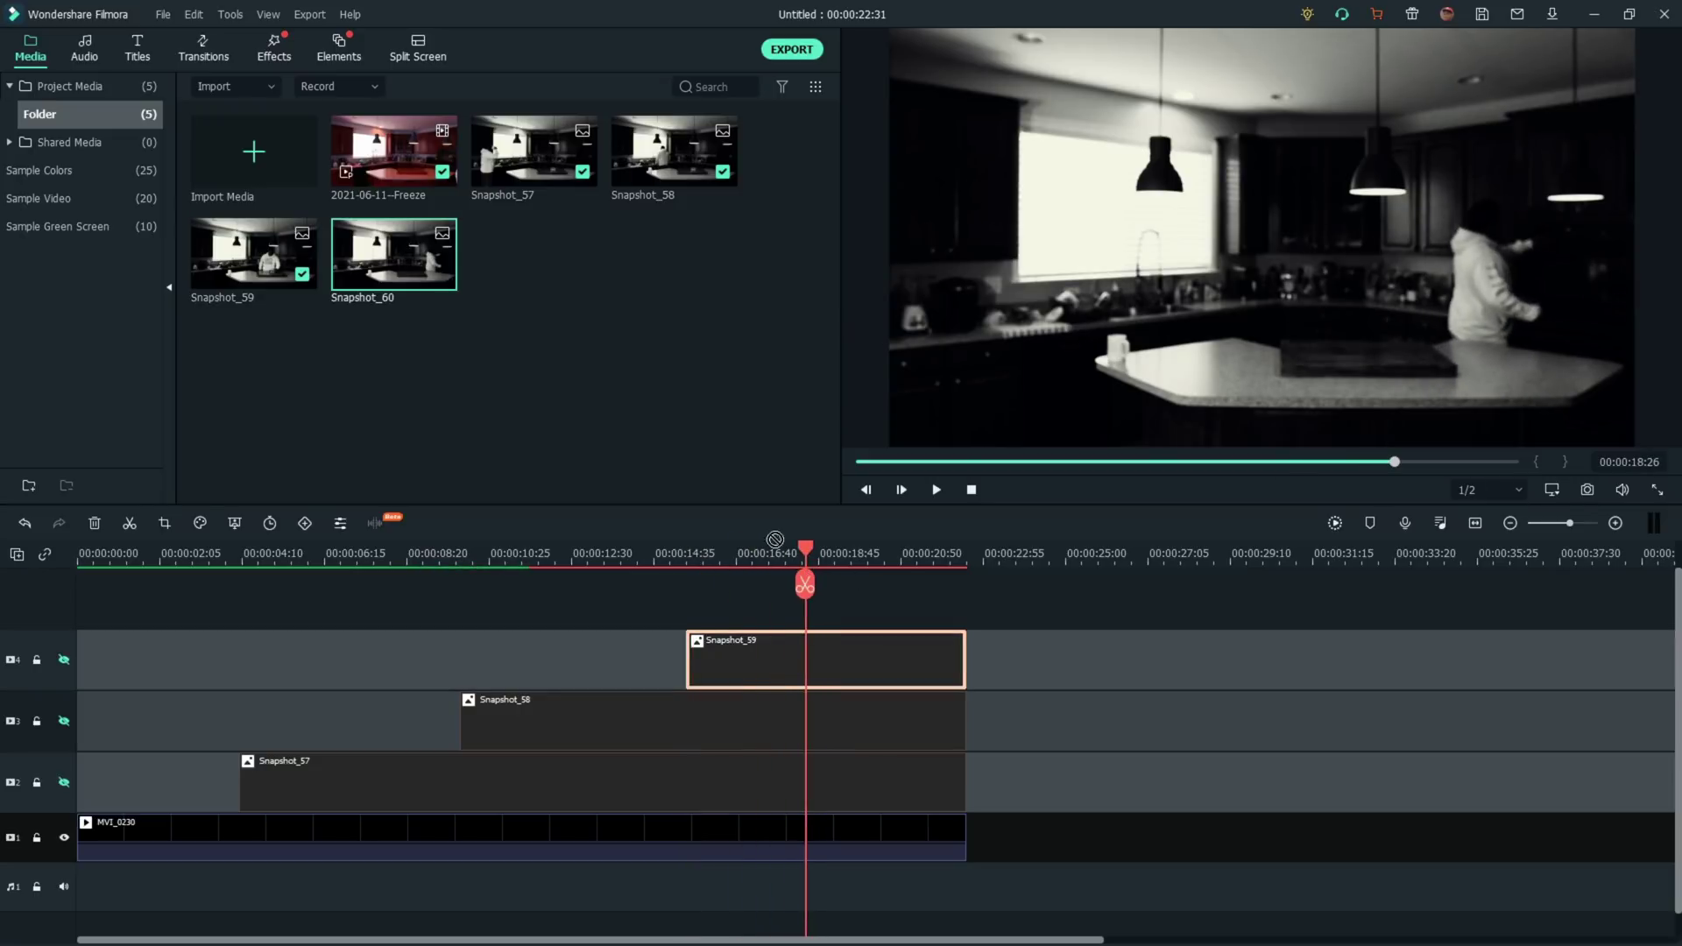
{"action": "left_click_drag", "start_coordinate": [394, 254], "coordinate": [876, 604]}
{"action": "left_click_drag", "start_coordinate": [1003, 642], "coordinate": [966, 642]}
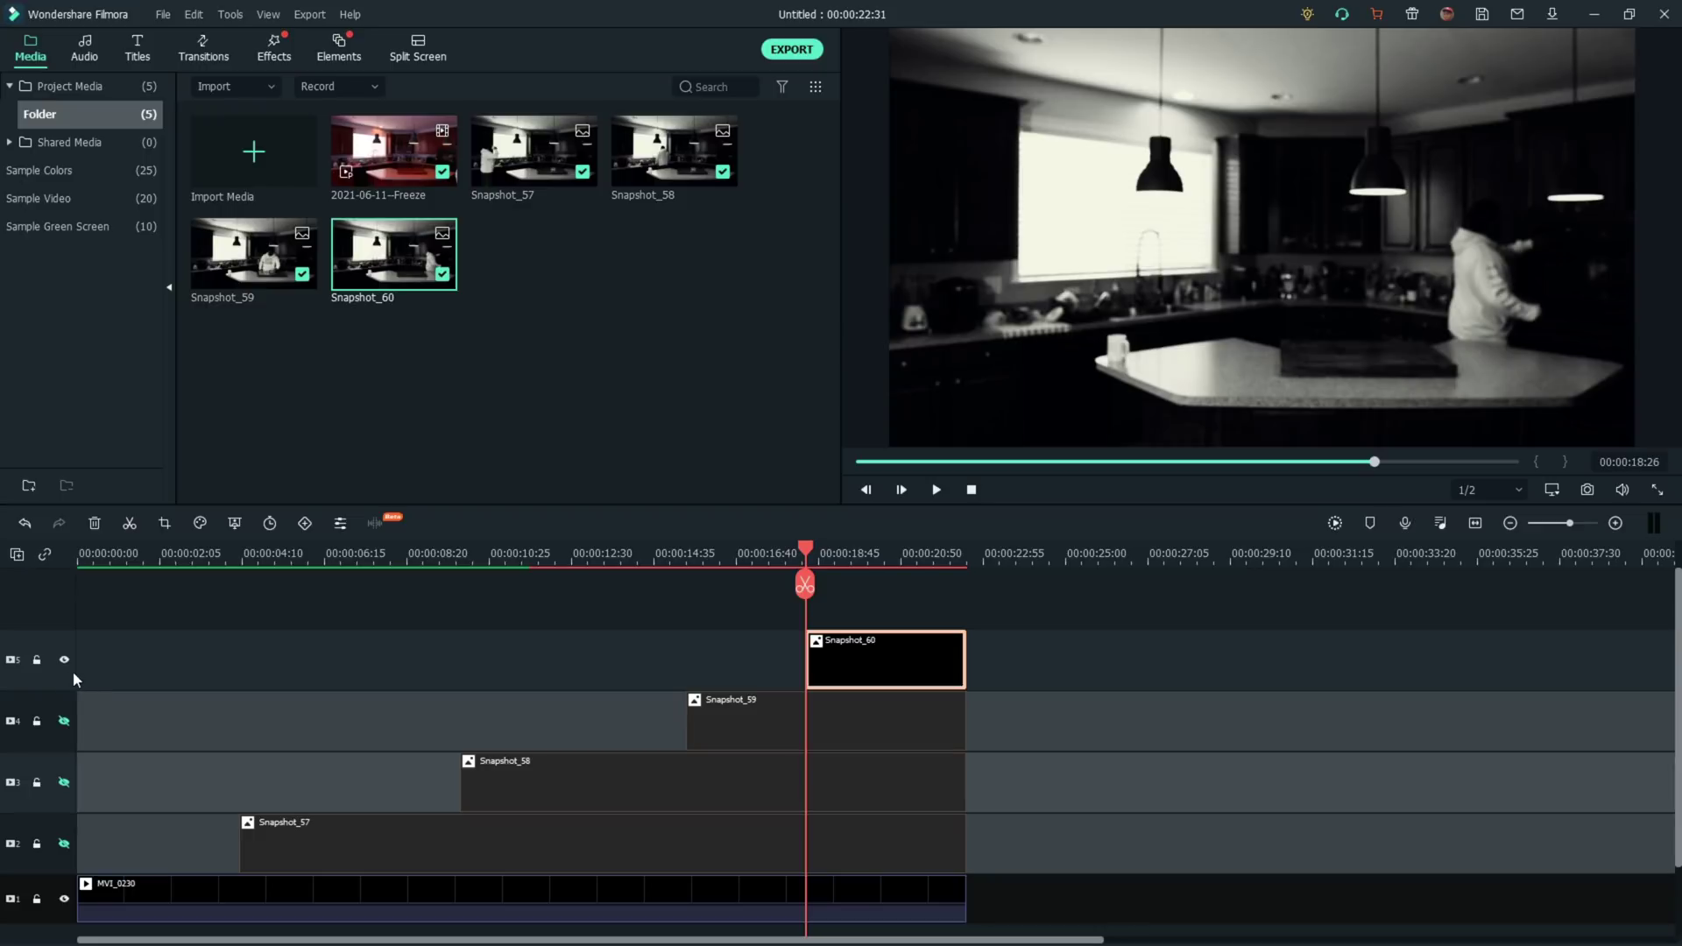
Shrink the timeline track heights and unhide the Snapshot_58, 59 and 57 tracks
{"action": "right_click", "coordinate": [38, 739]}
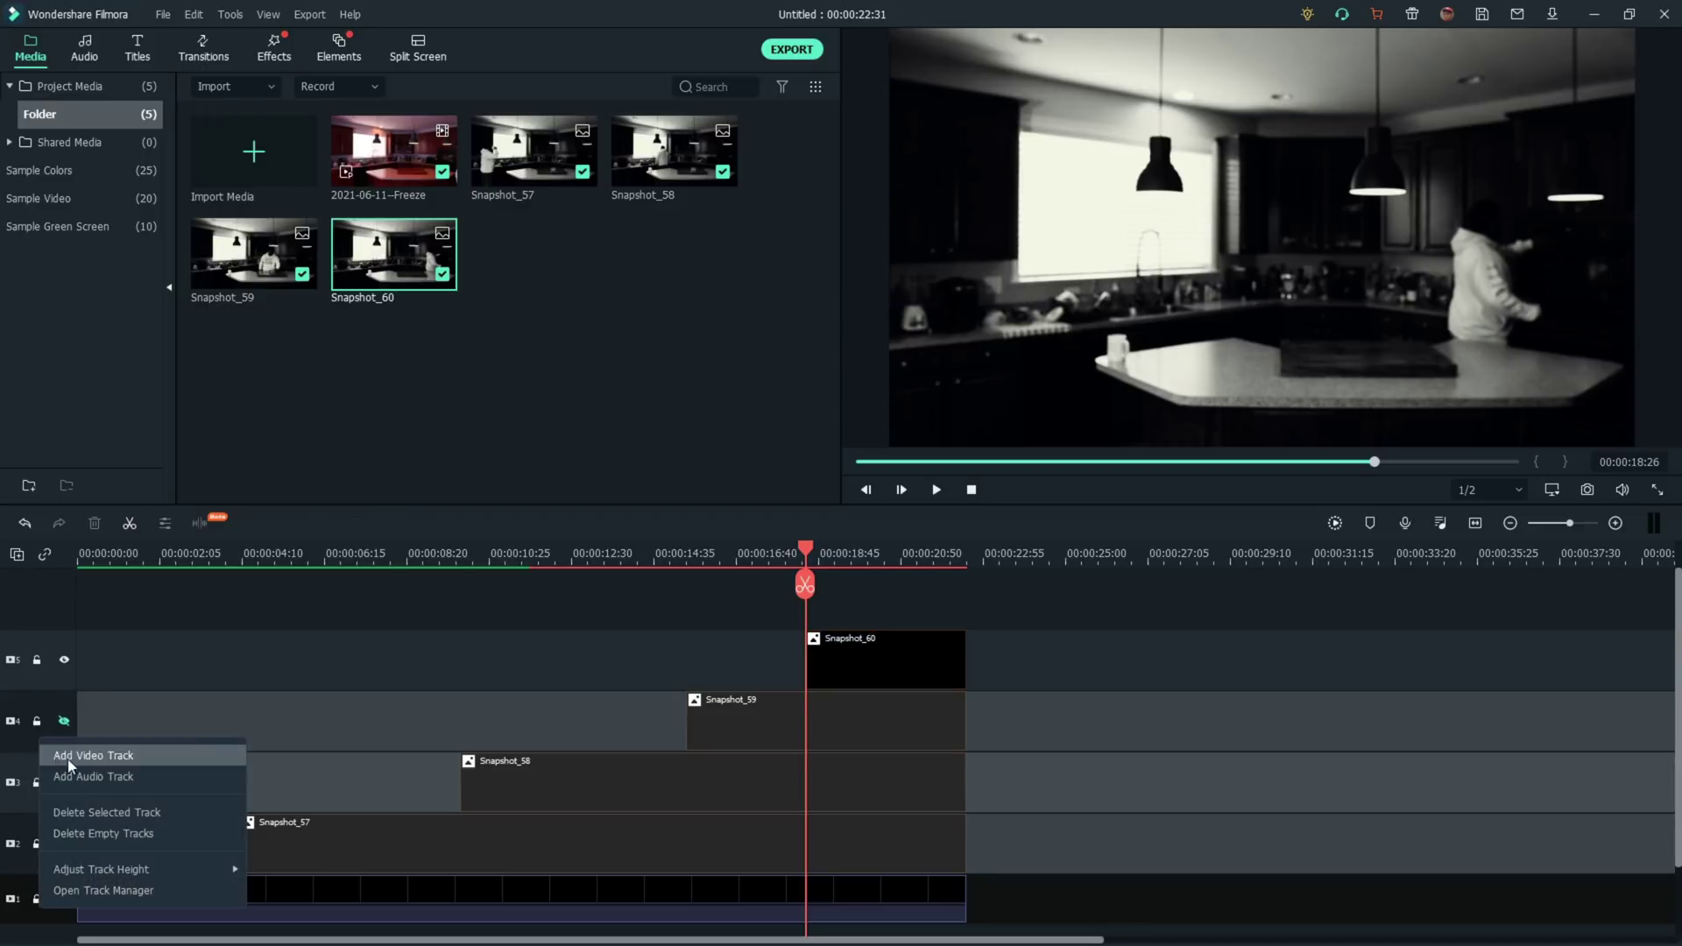
{"action": "mouse_move", "coordinate": [196, 864]}
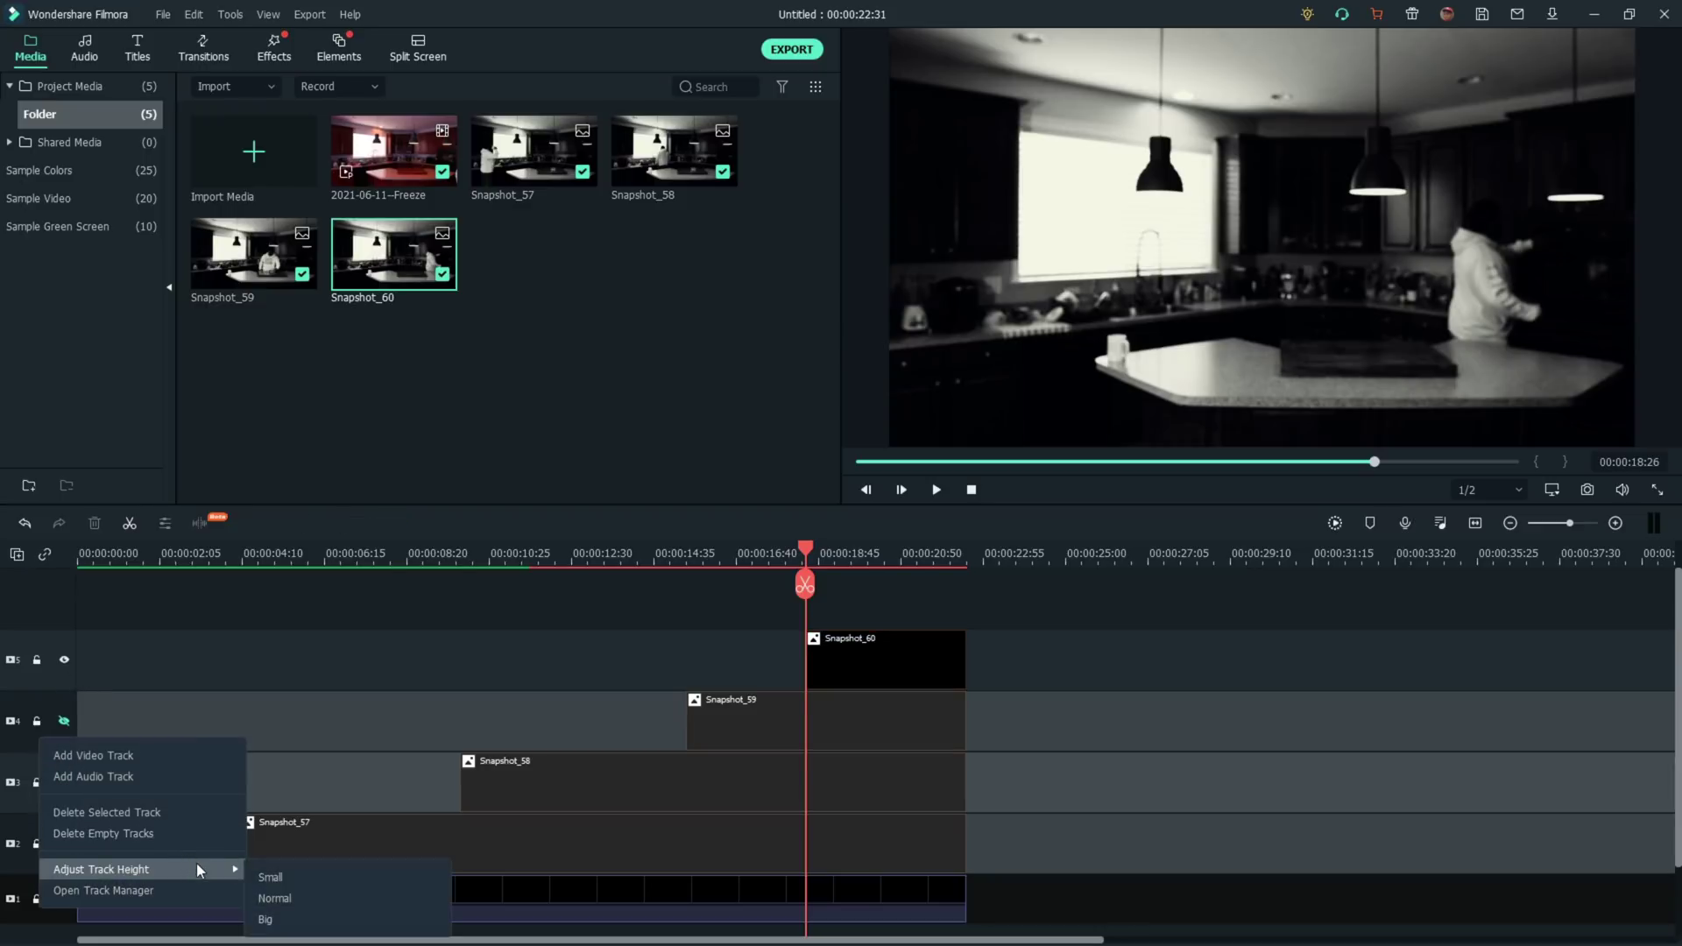
{"action": "left_click", "coordinate": [259, 874]}
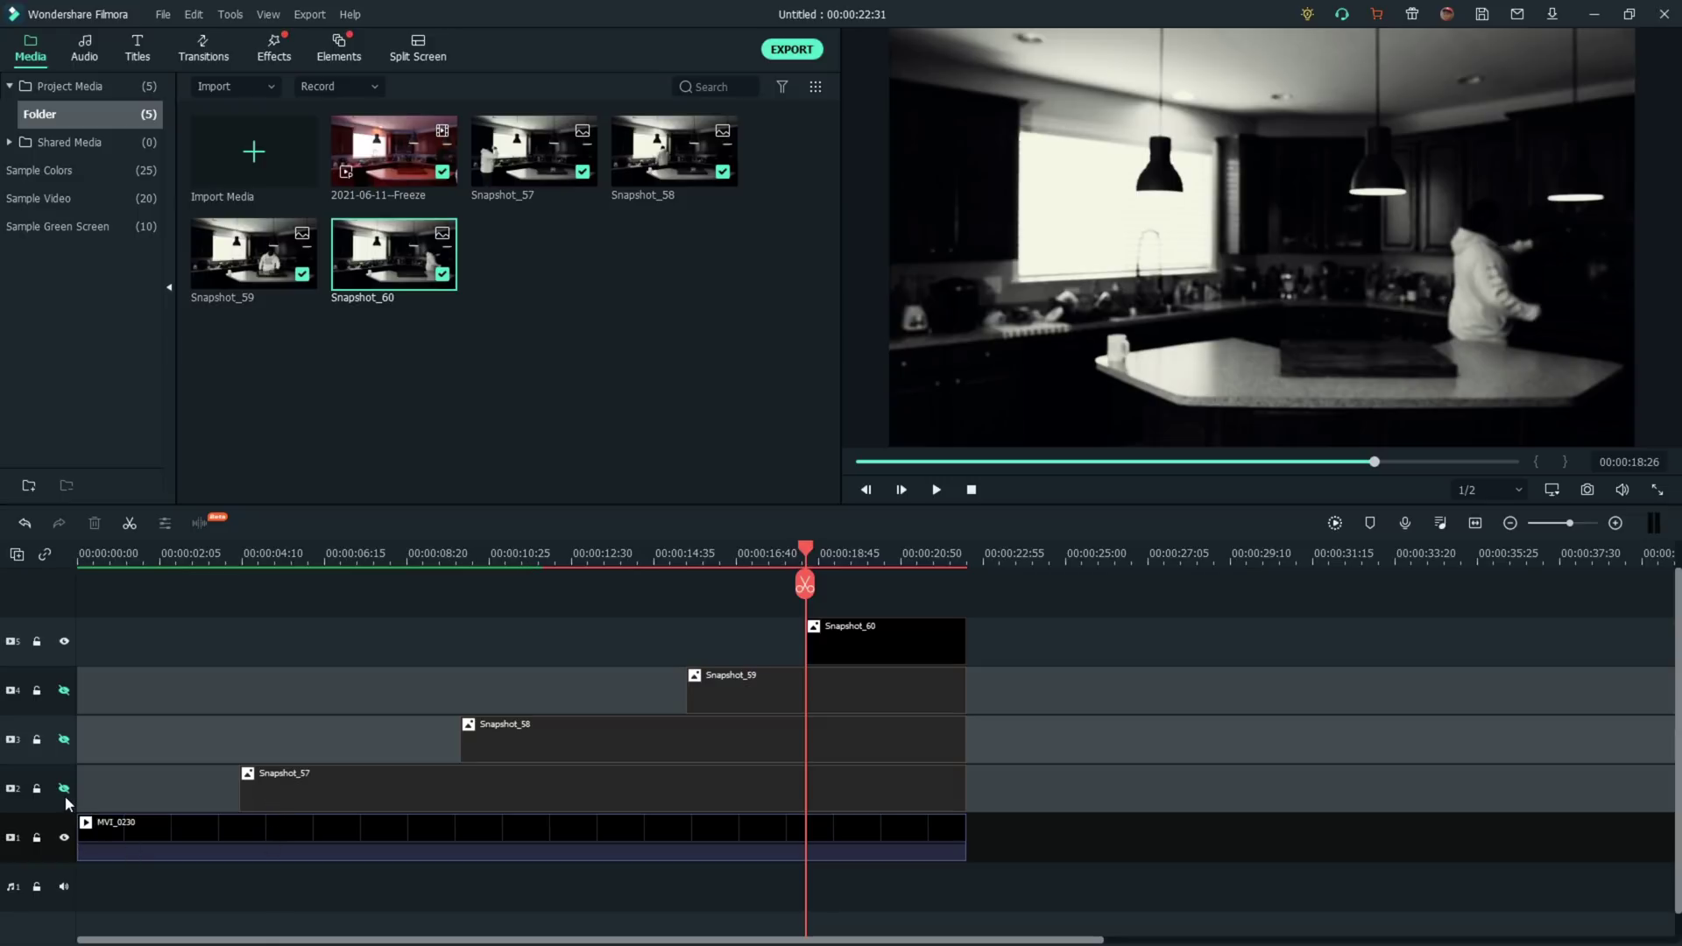
{"action": "left_click", "coordinate": [64, 741]}
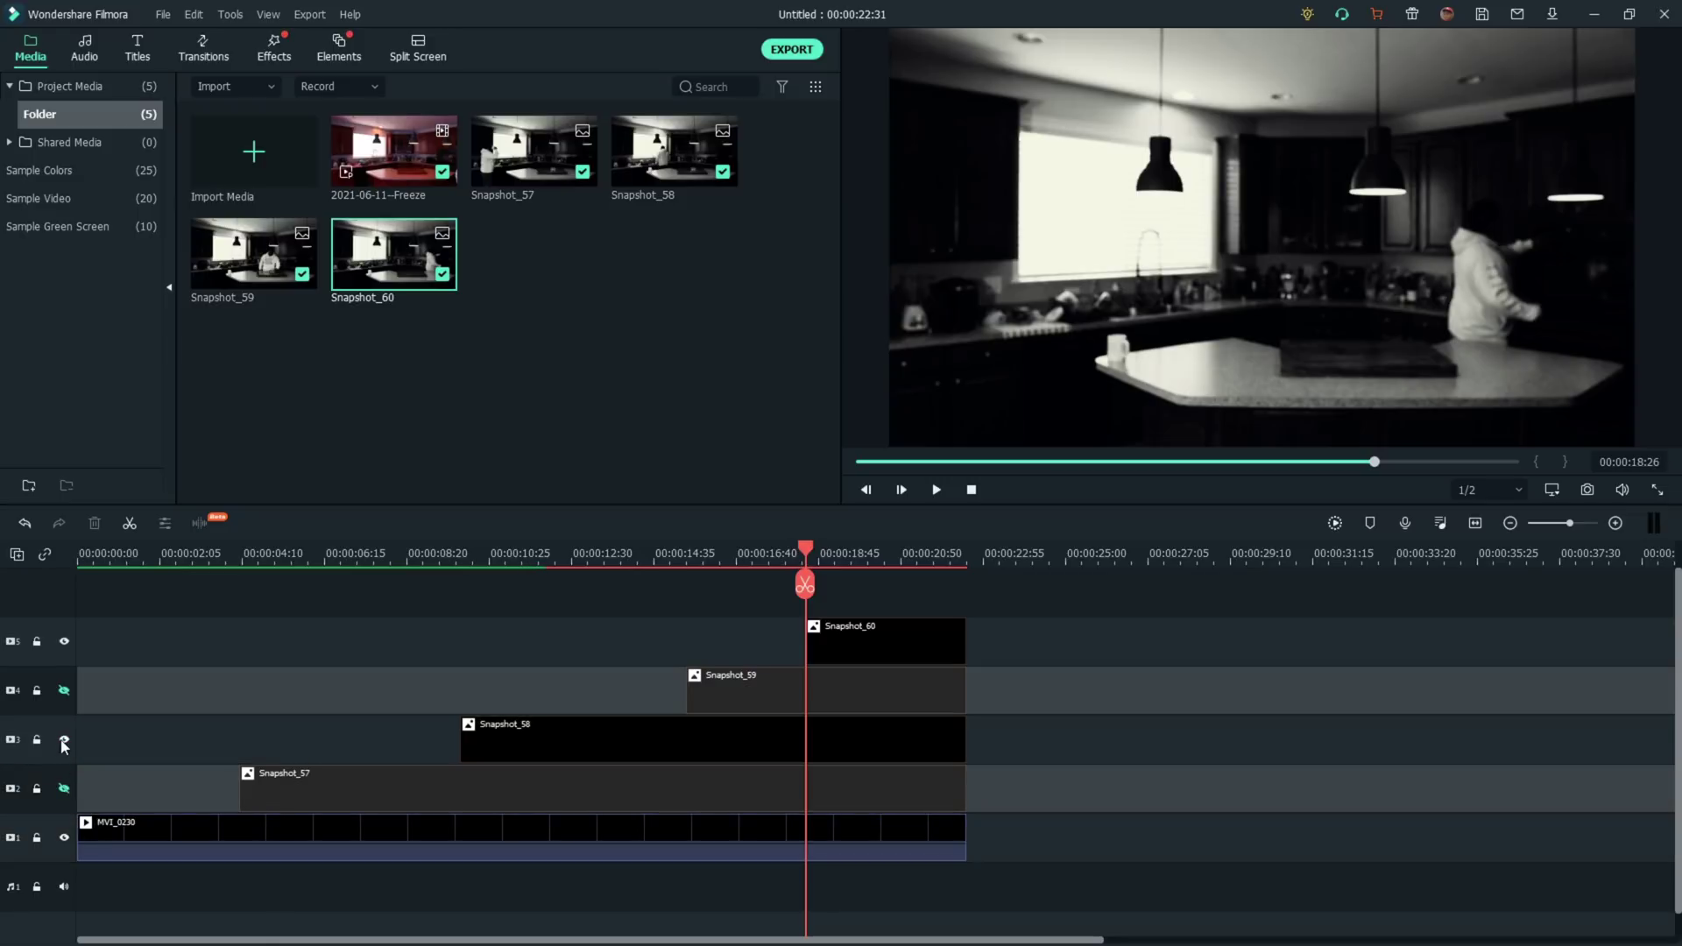
{"action": "left_click", "coordinate": [64, 691]}
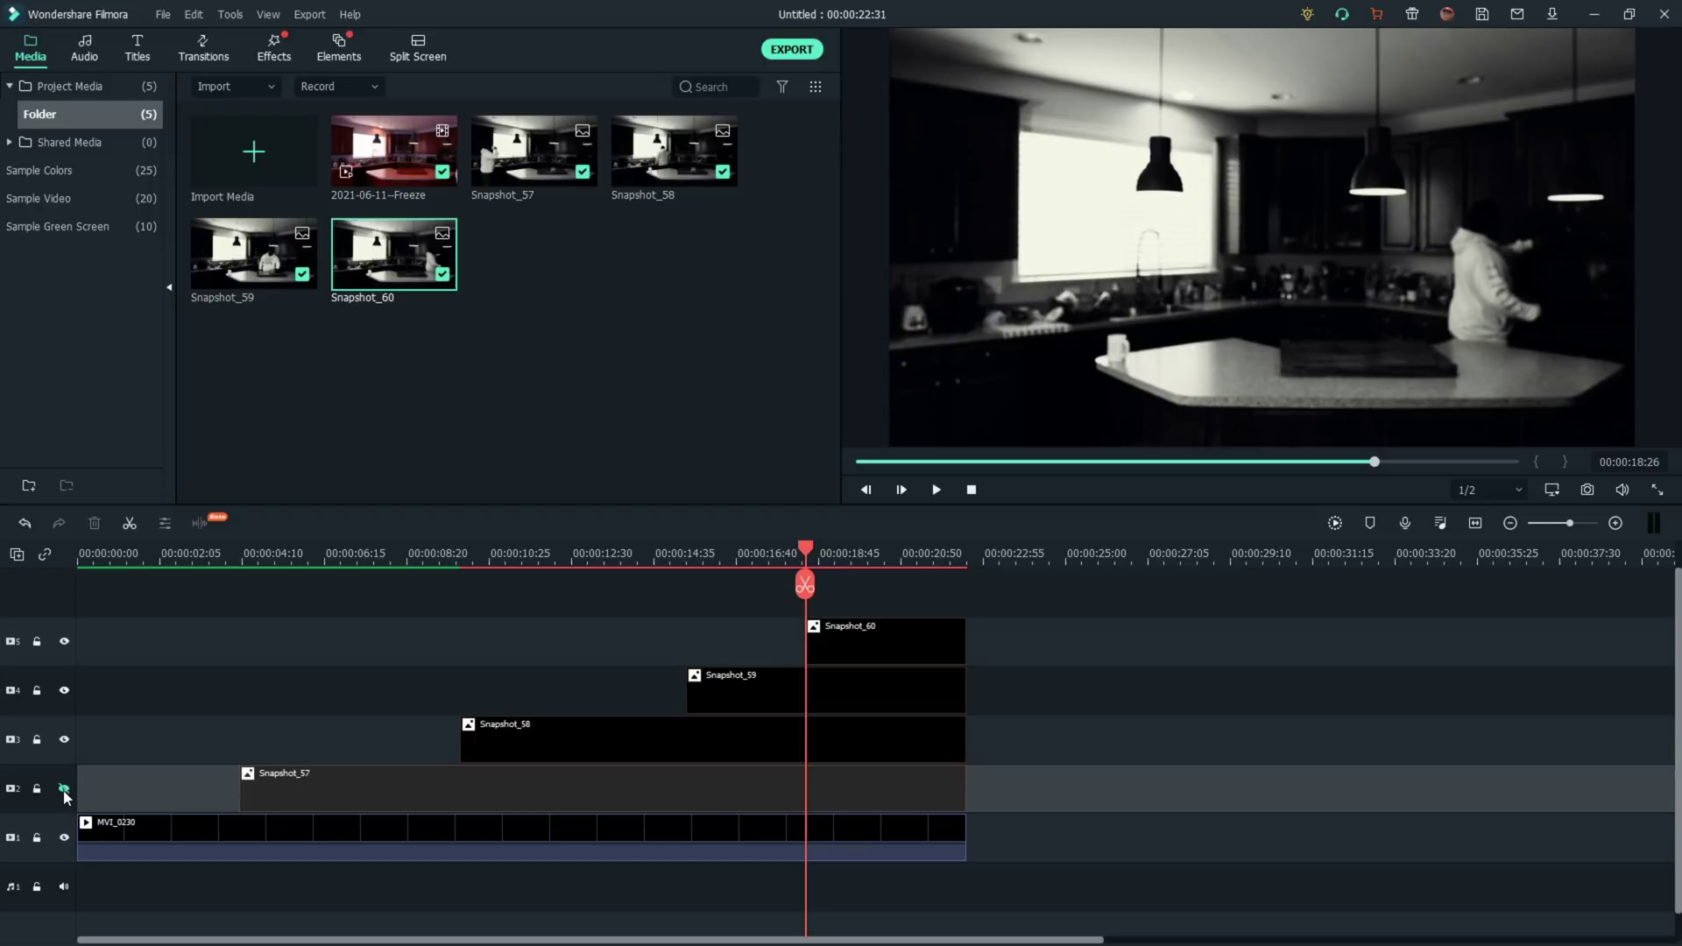
{"action": "left_click", "coordinate": [64, 788]}
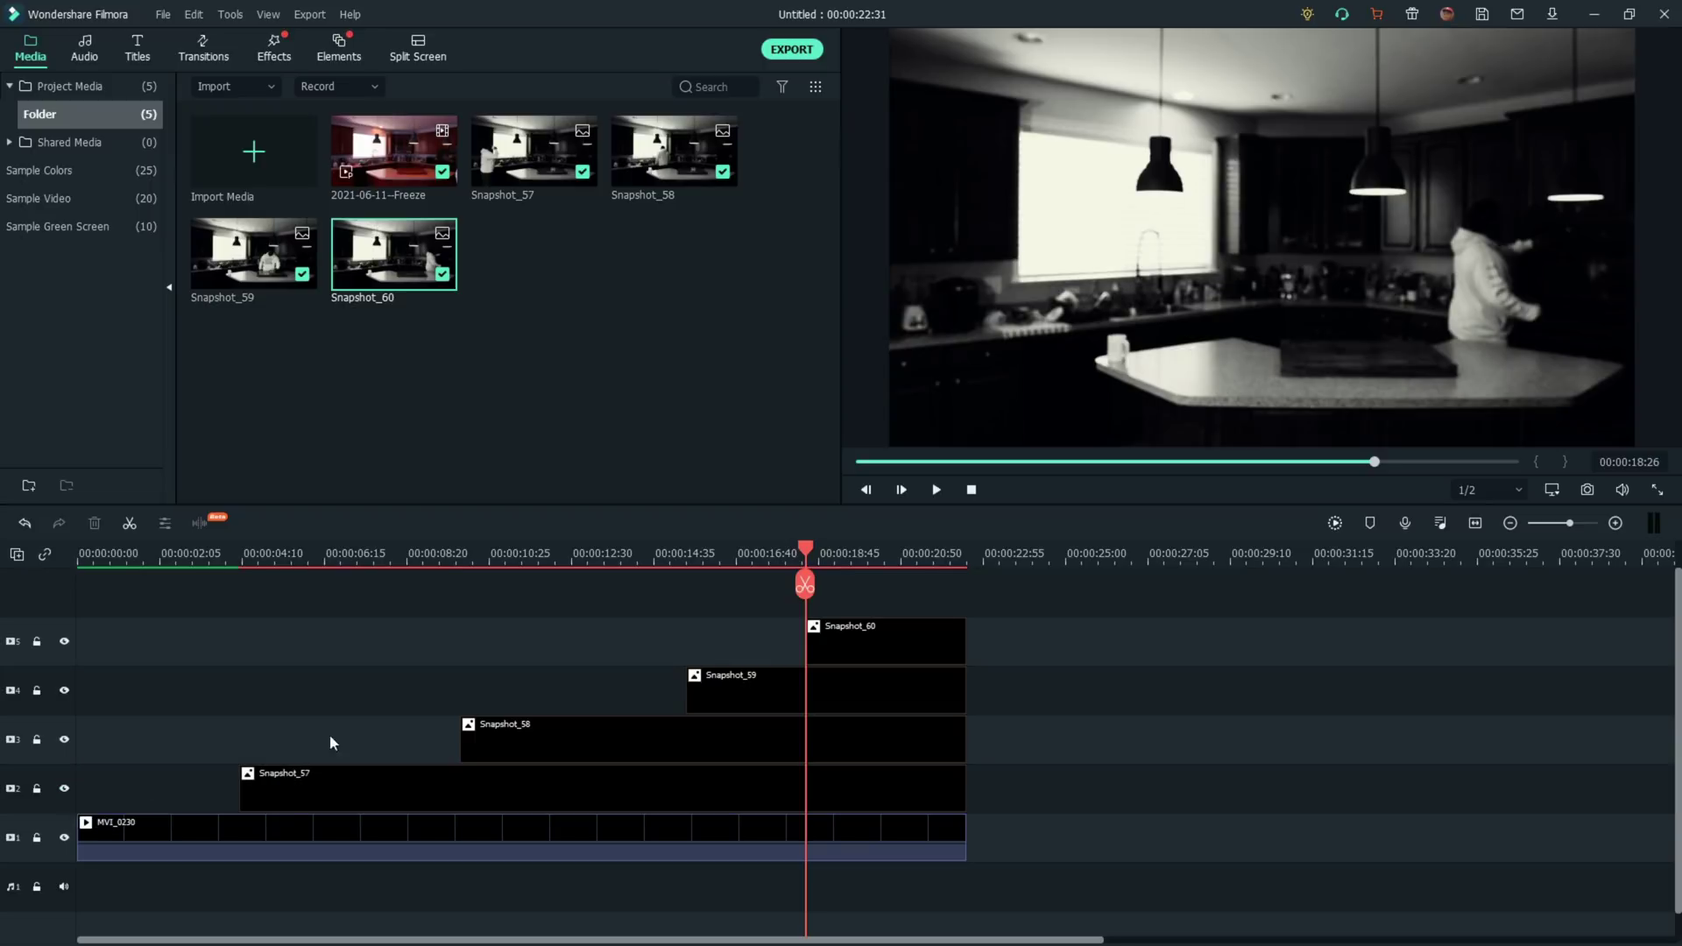
Select Snapshot_60 and put the playhead at 00:00:20:52
{"action": "left_click", "coordinate": [970, 494]}
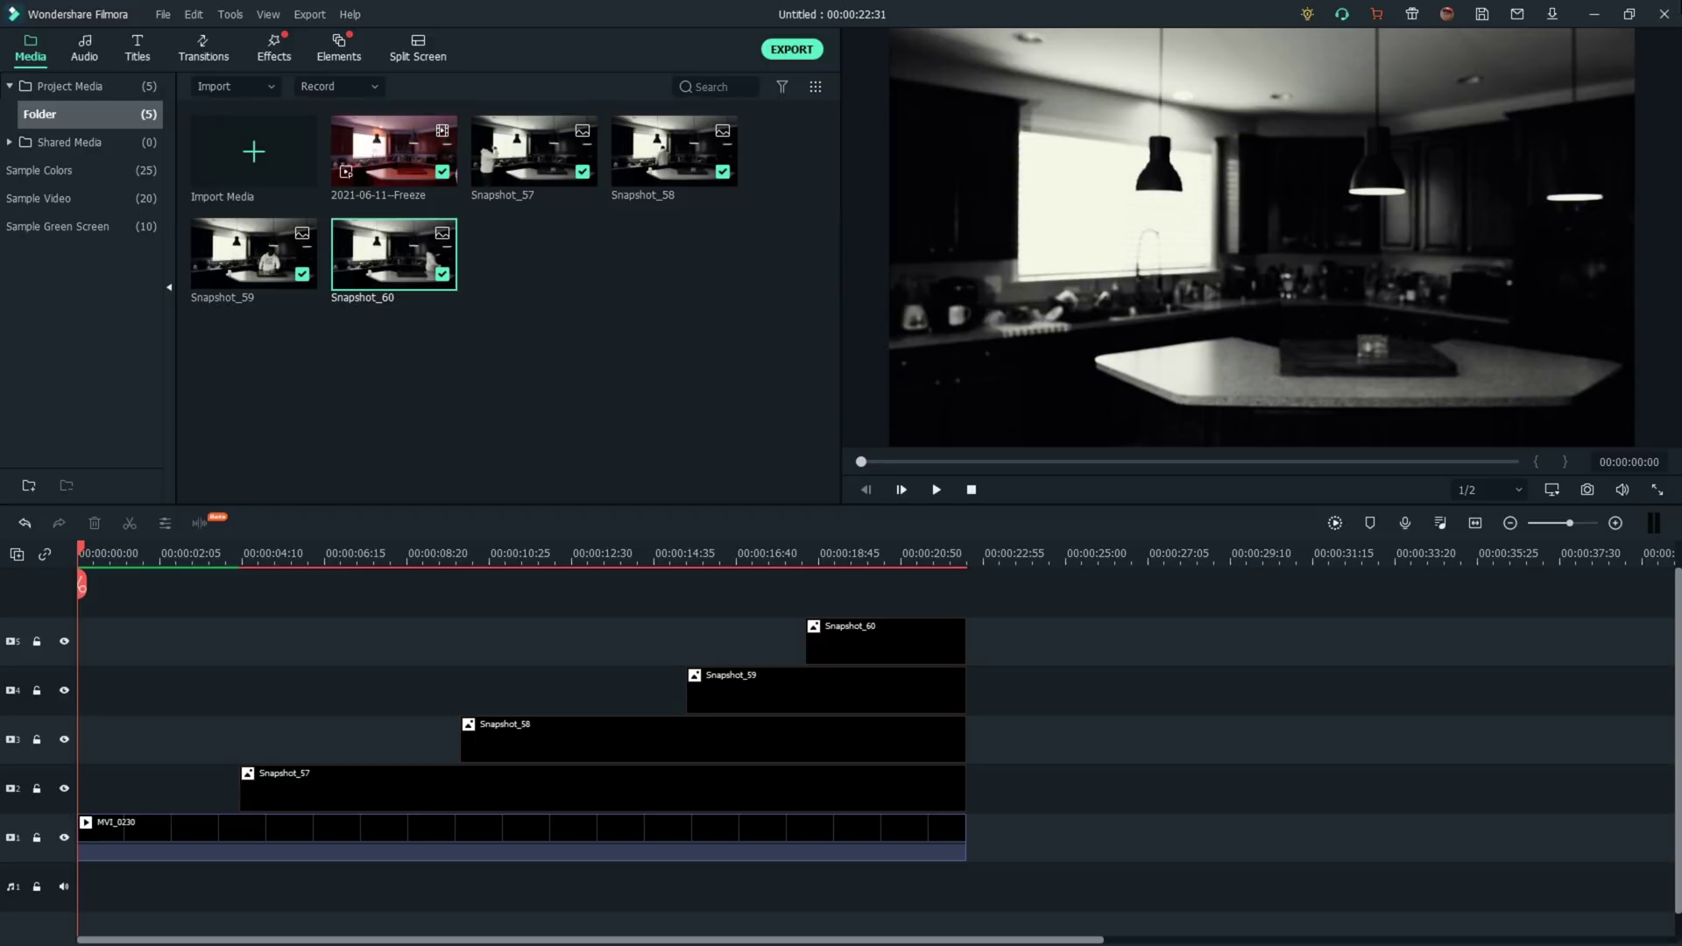
{"action": "left_click", "coordinate": [885, 644]}
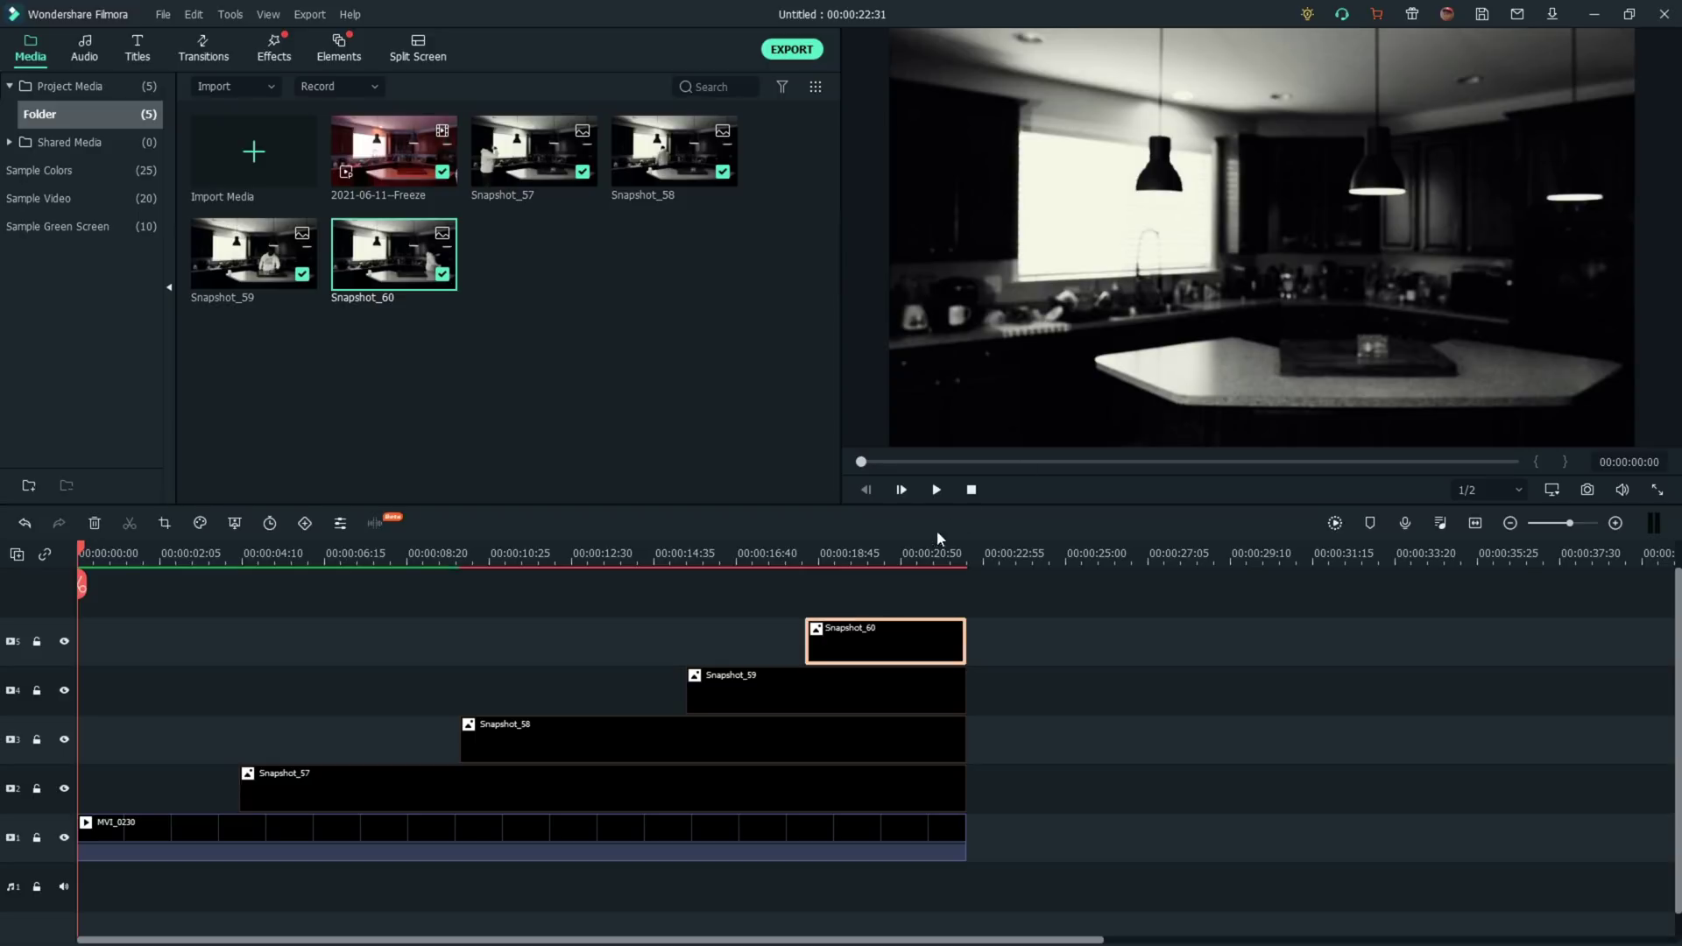
{"action": "left_click", "coordinate": [902, 553]}
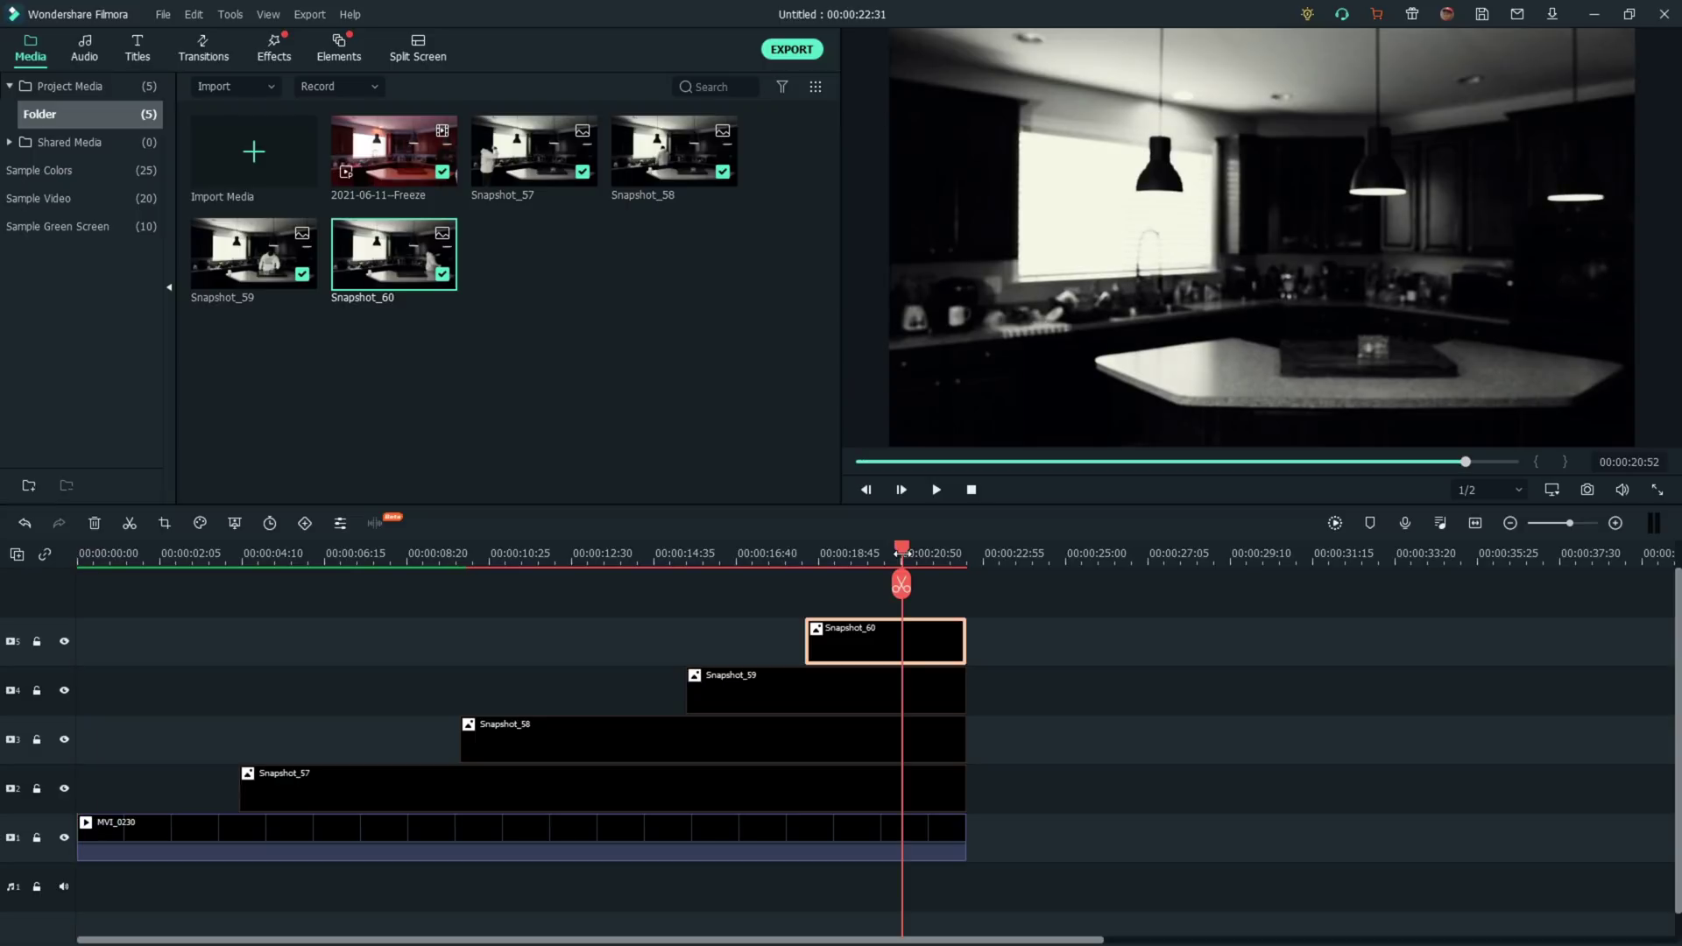
Set Snapshot_60 and Snapshot_59 to Lighten blending at 100 opacity
{"action": "double_click", "coordinate": [934, 632]}
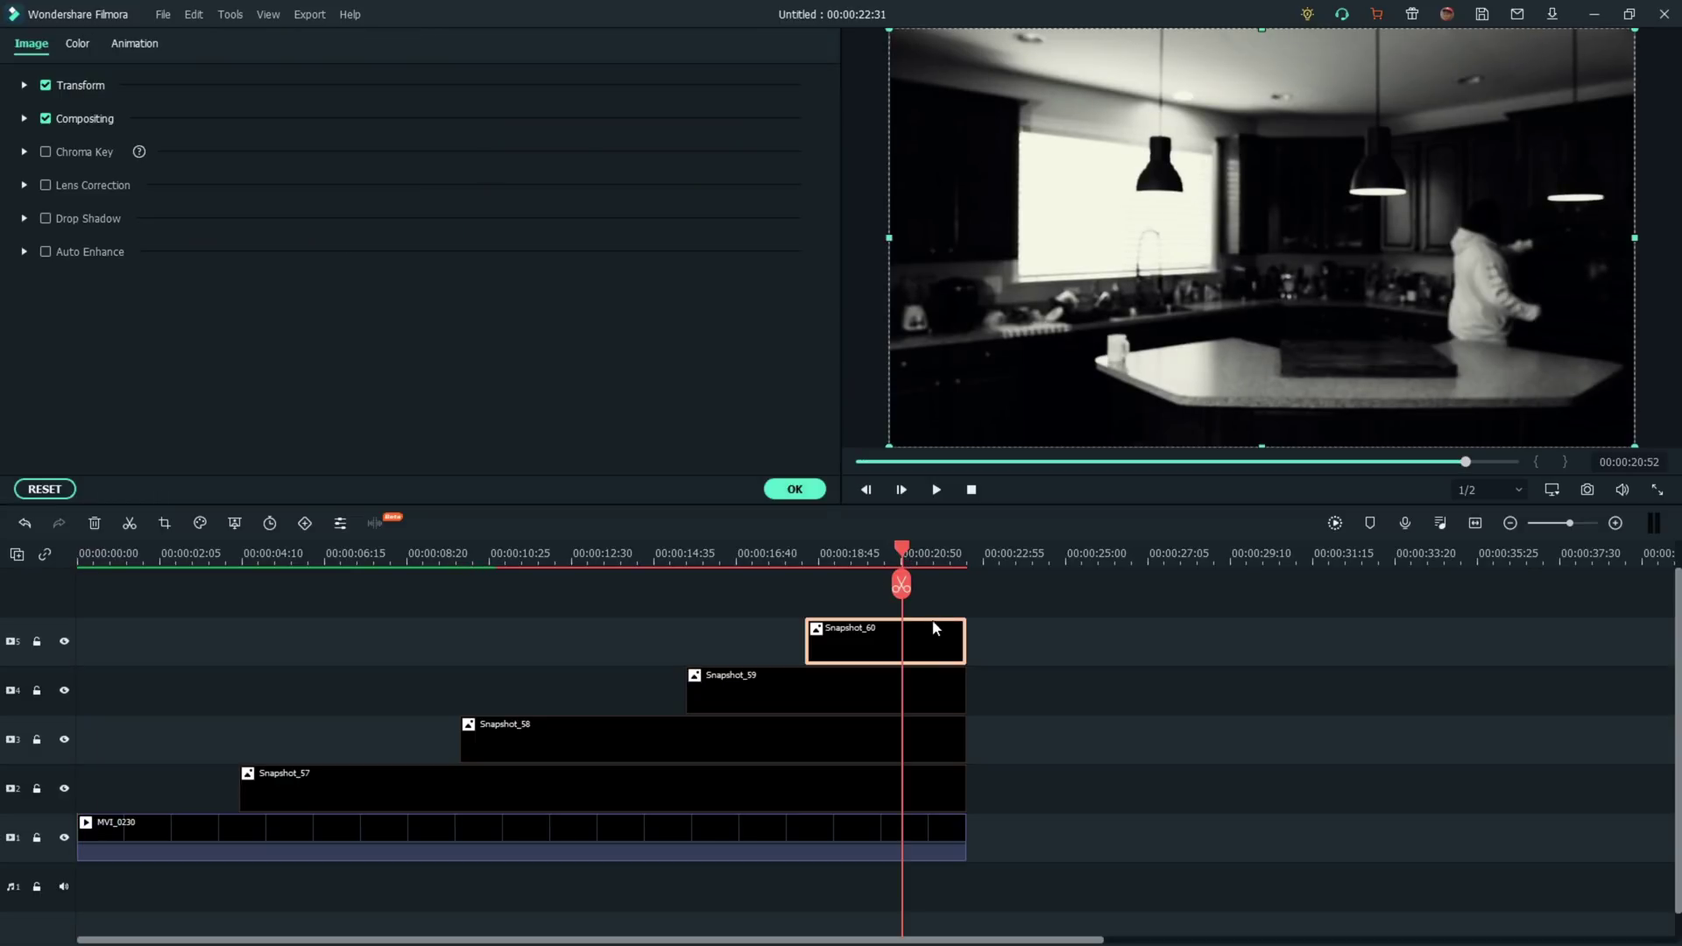
{"action": "left_click", "coordinate": [25, 119]}
{"action": "left_click", "coordinate": [515, 169]}
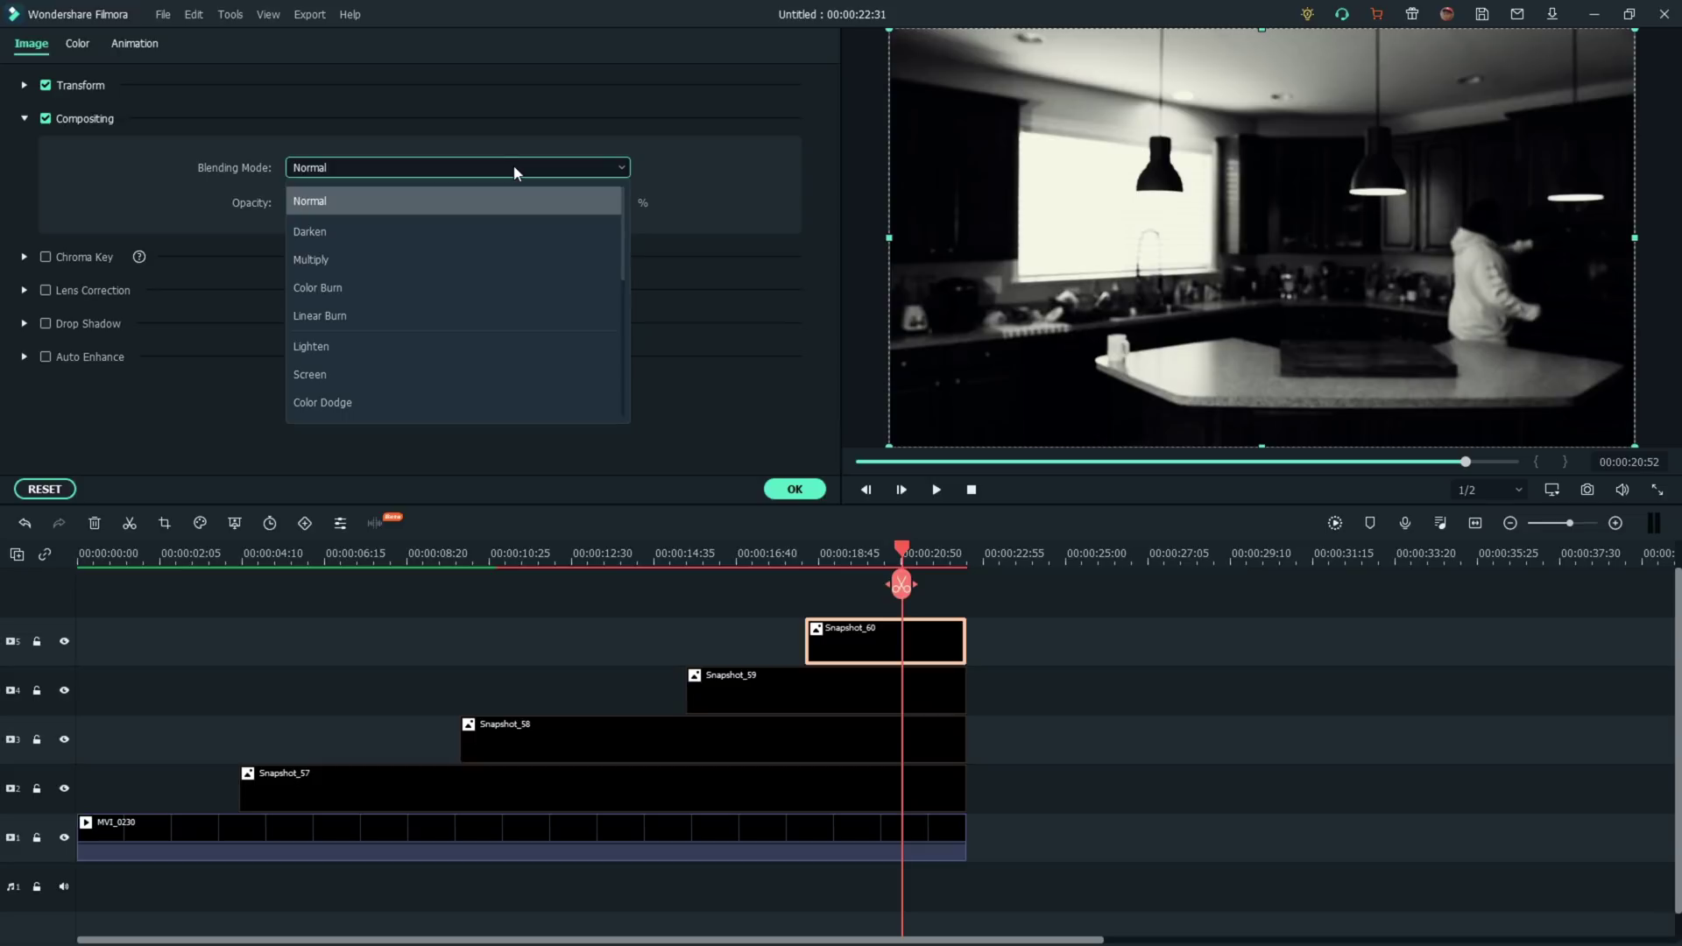
{"action": "left_click", "coordinate": [503, 341]}
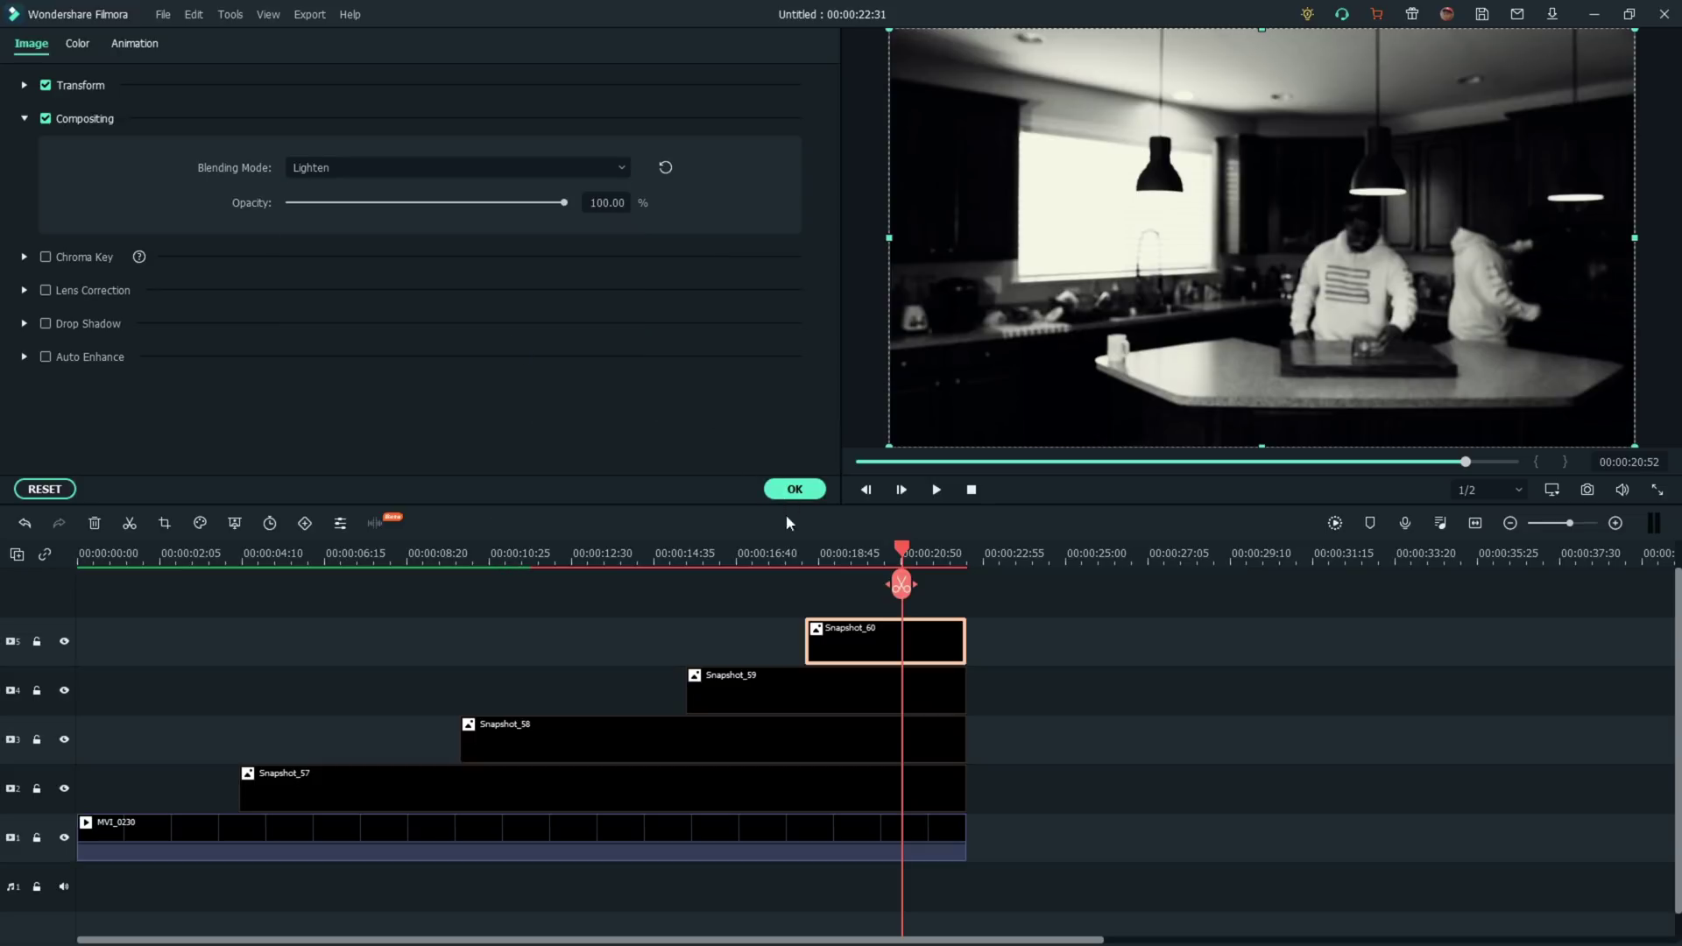
{"action": "left_click", "coordinate": [759, 692]}
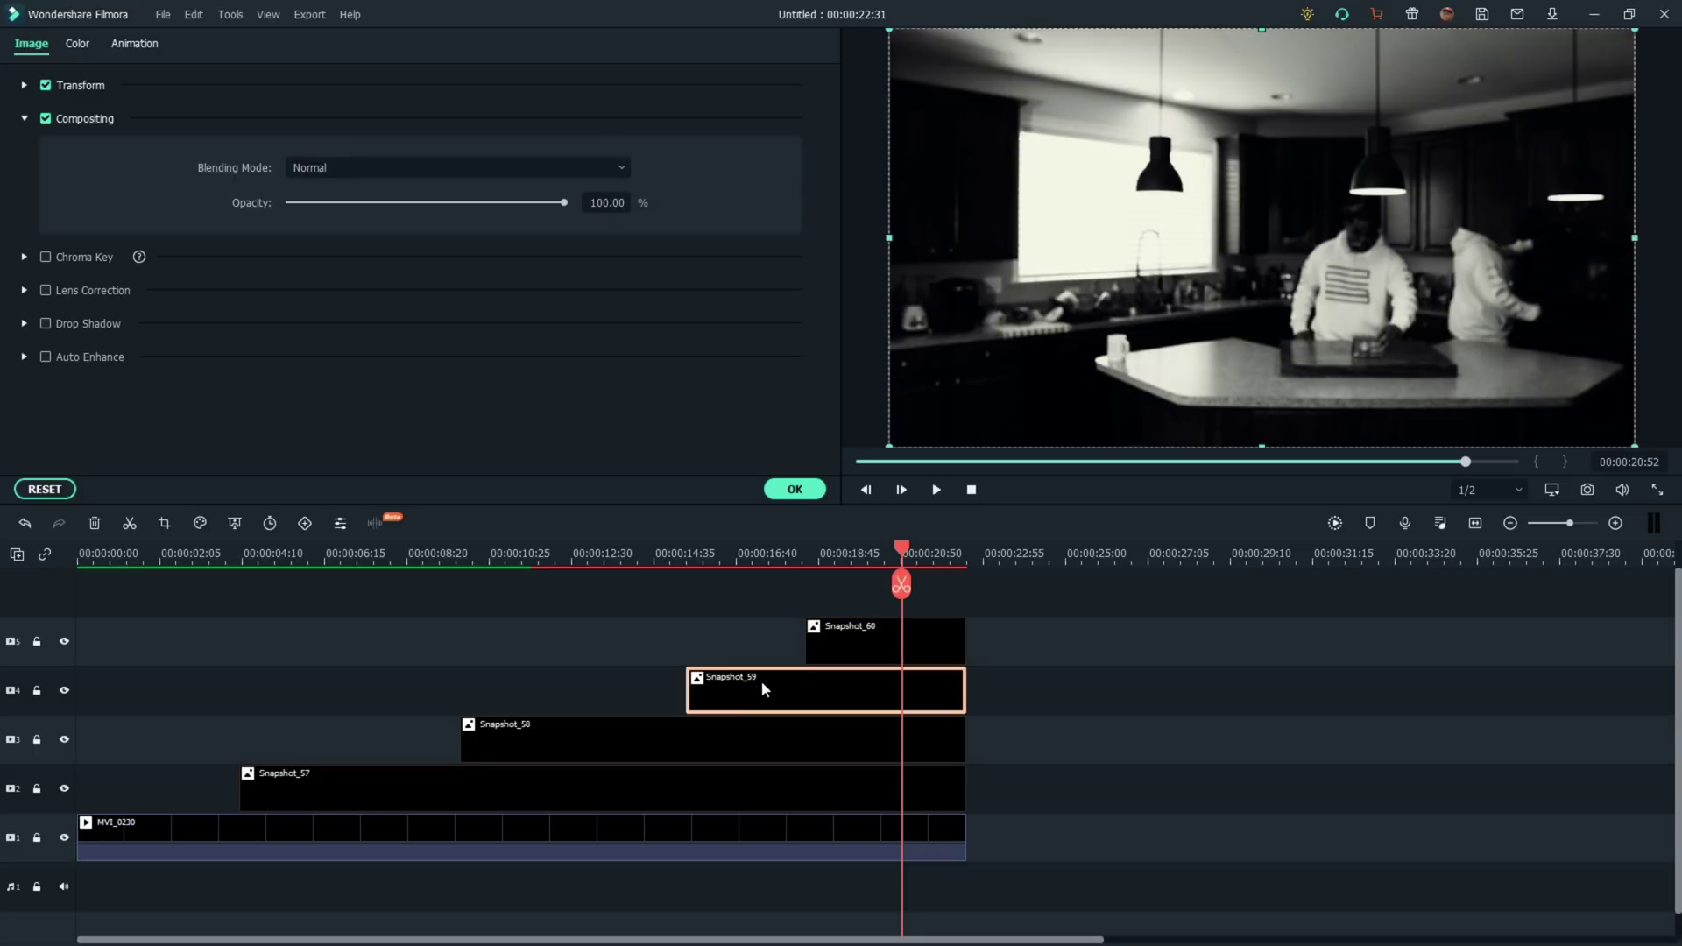
{"action": "left_click", "coordinate": [481, 167]}
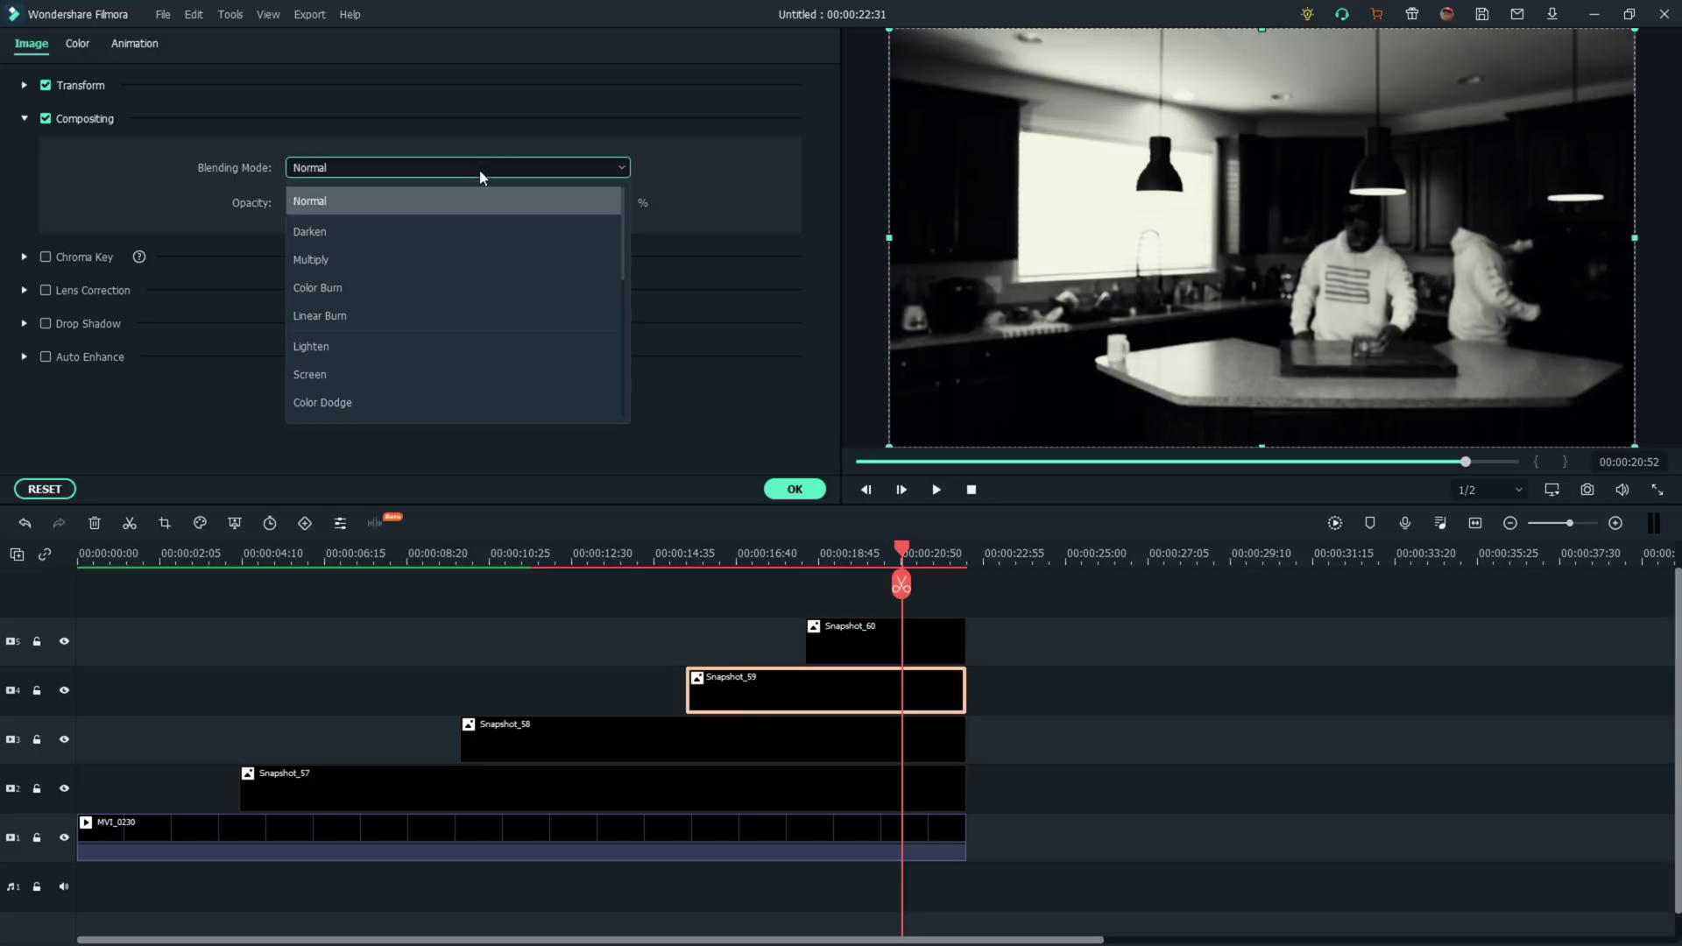
{"action": "left_click", "coordinate": [474, 345]}
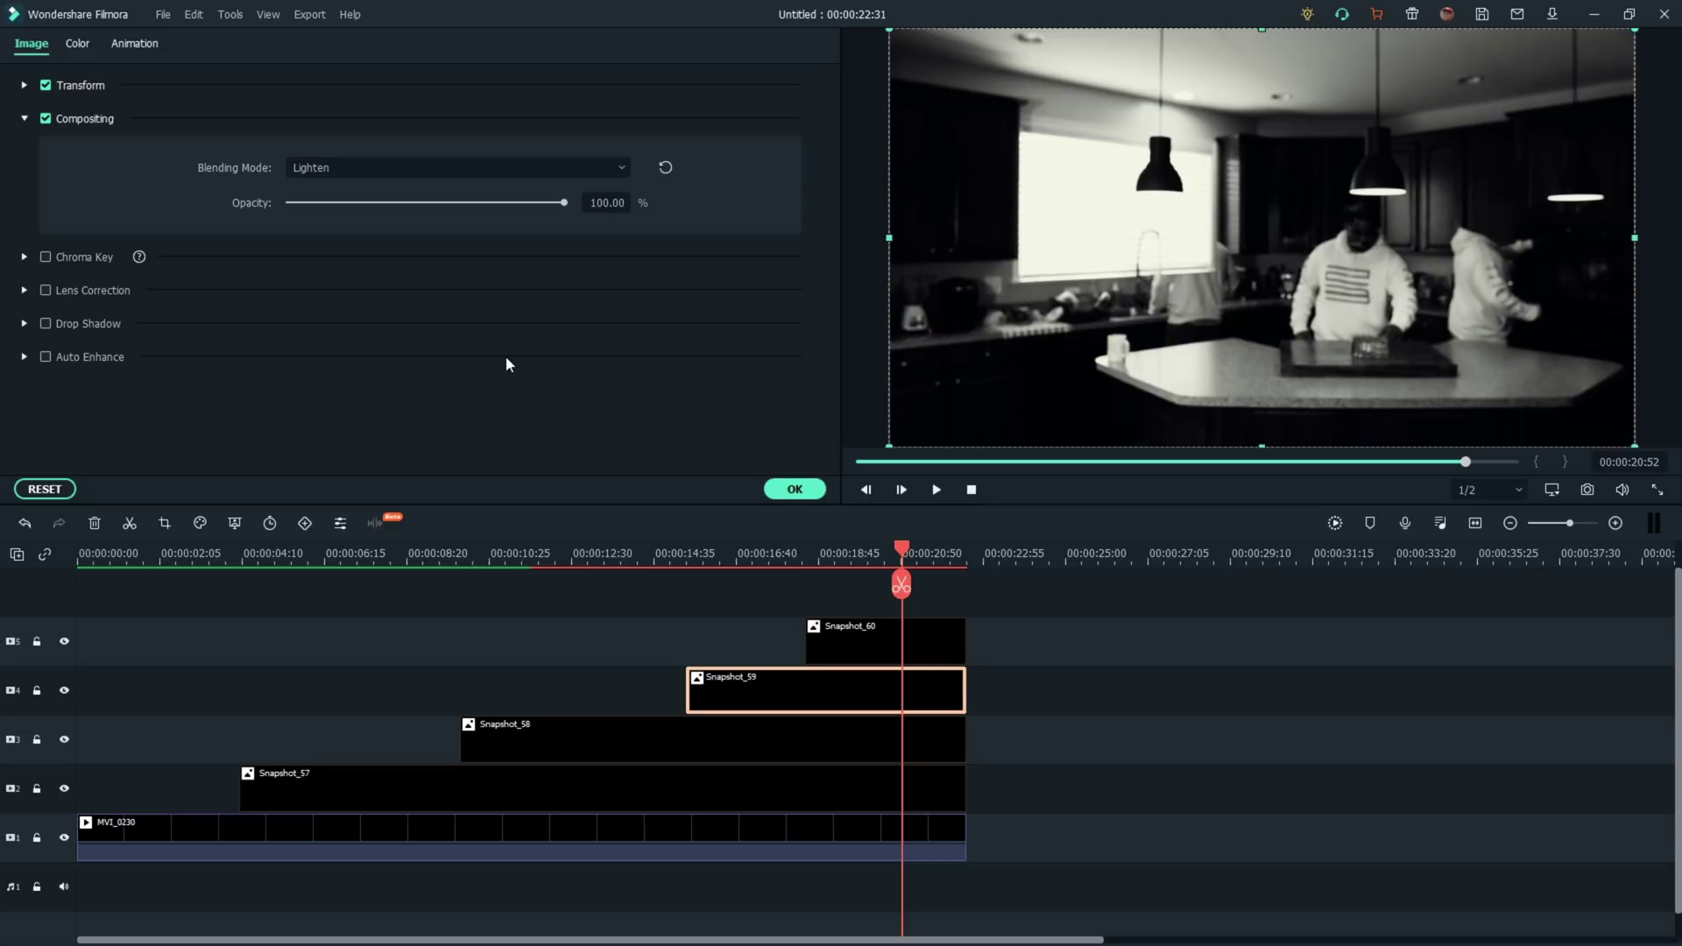
Set Snapshot_58 and Snapshot_57 to Lighten blending as well
{"action": "left_click", "coordinate": [550, 749]}
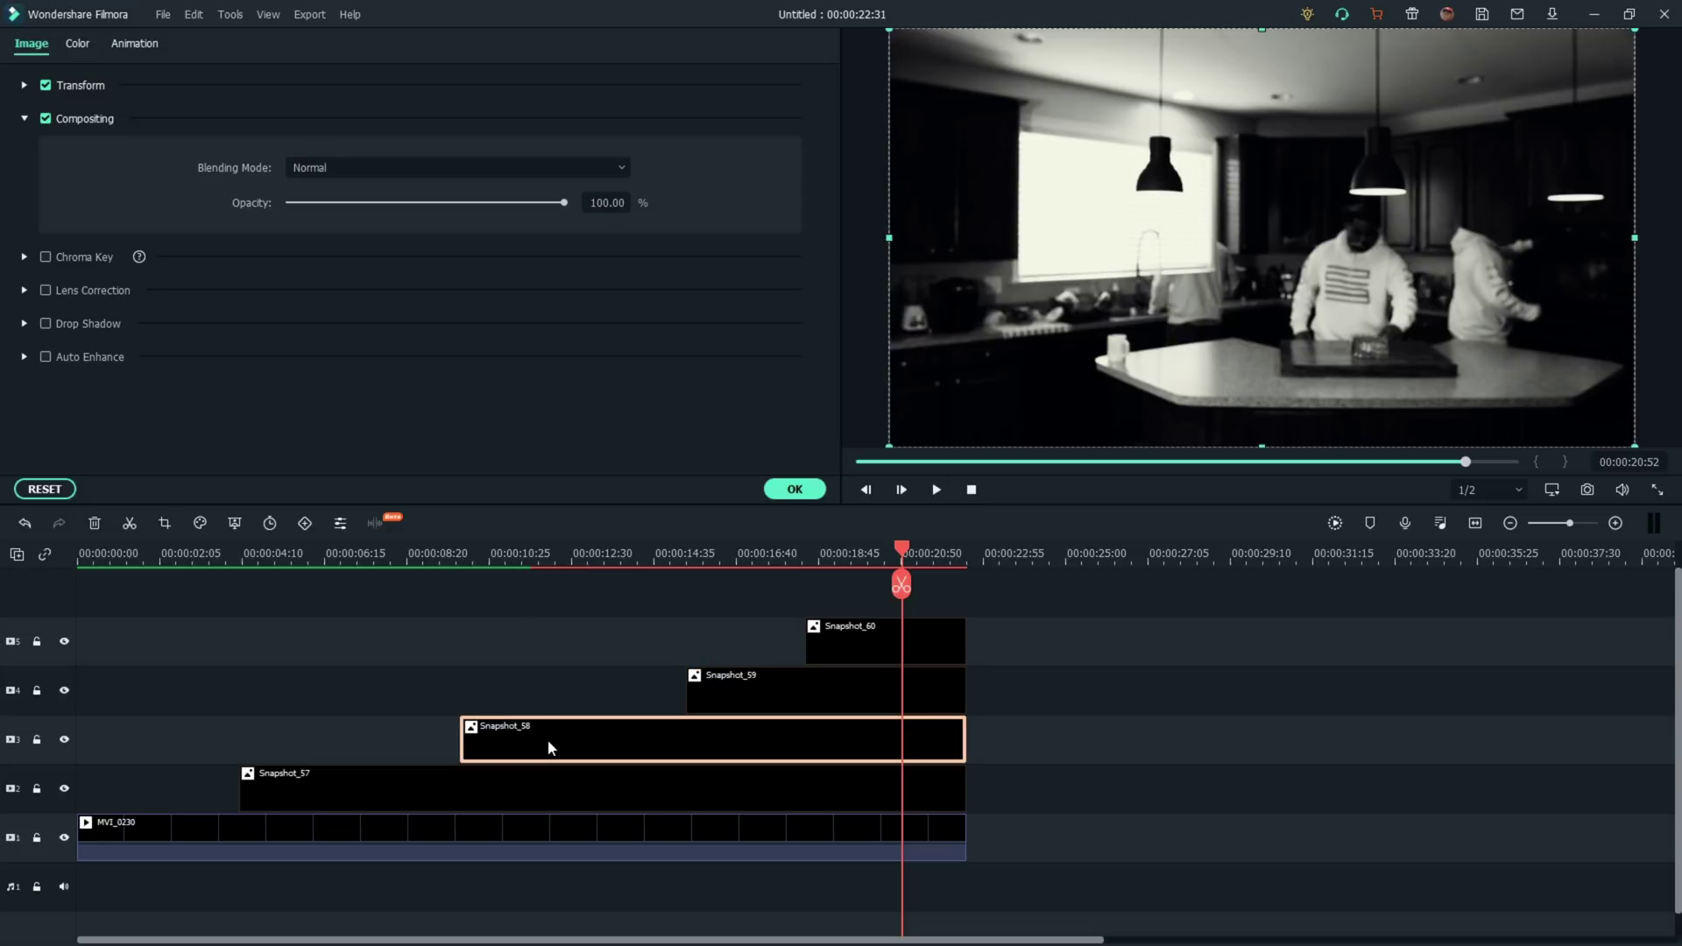
{"action": "left_click", "coordinate": [419, 166]}
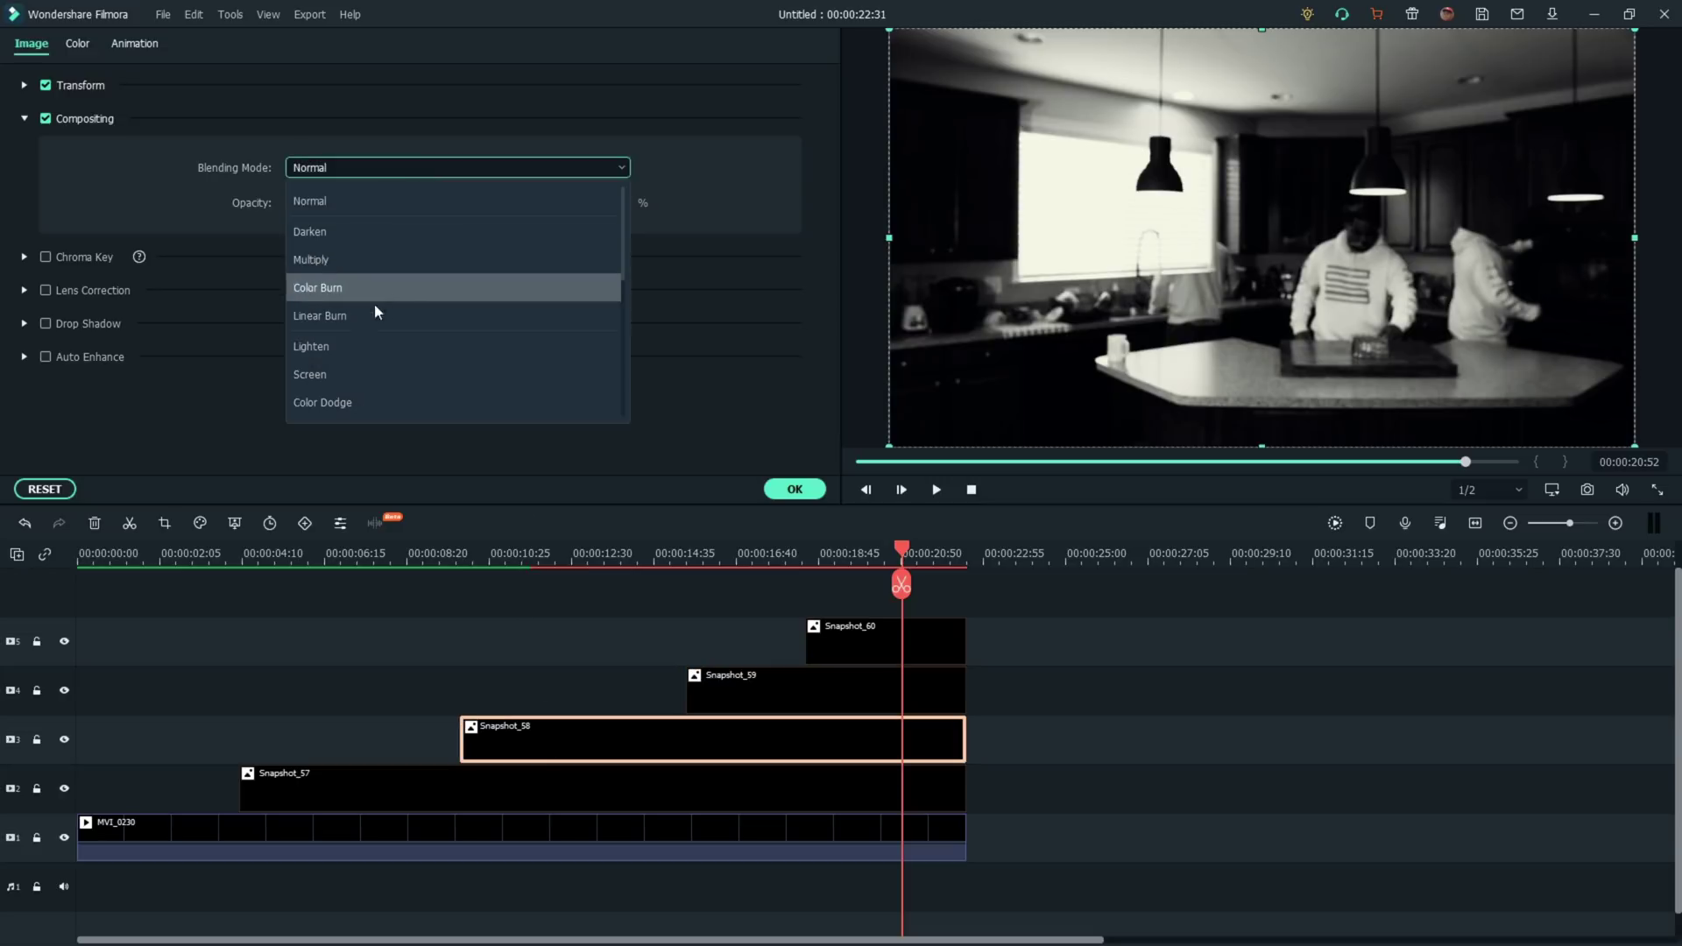
{"action": "left_click", "coordinate": [368, 348]}
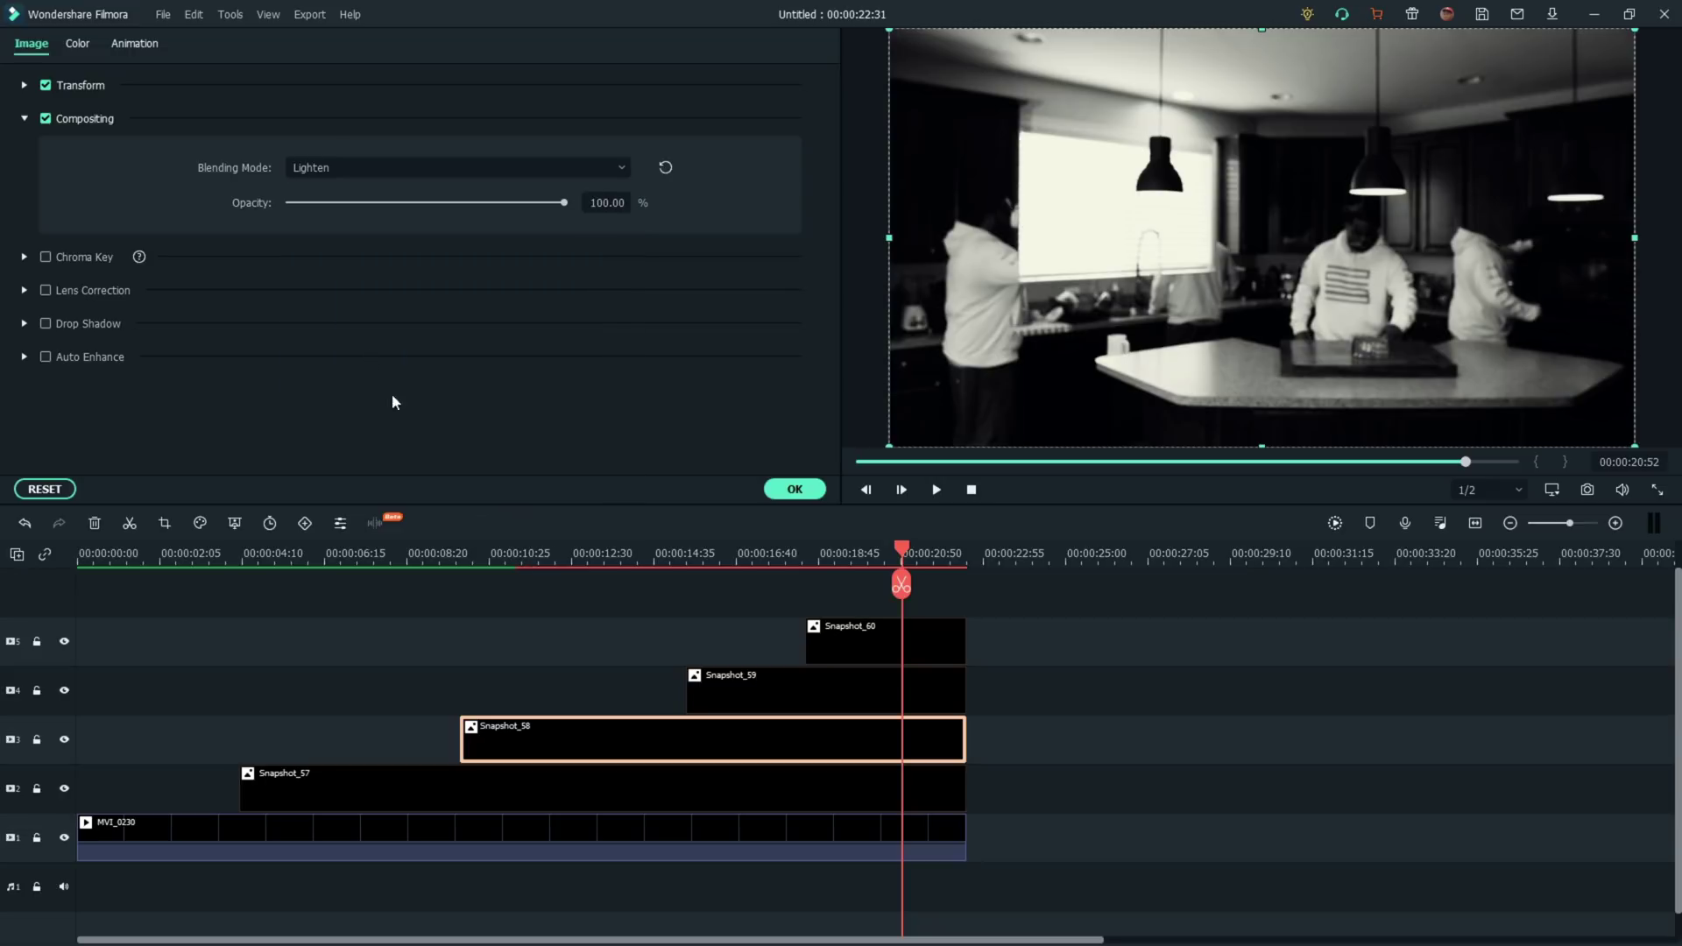
{"action": "left_click", "coordinate": [507, 787]}
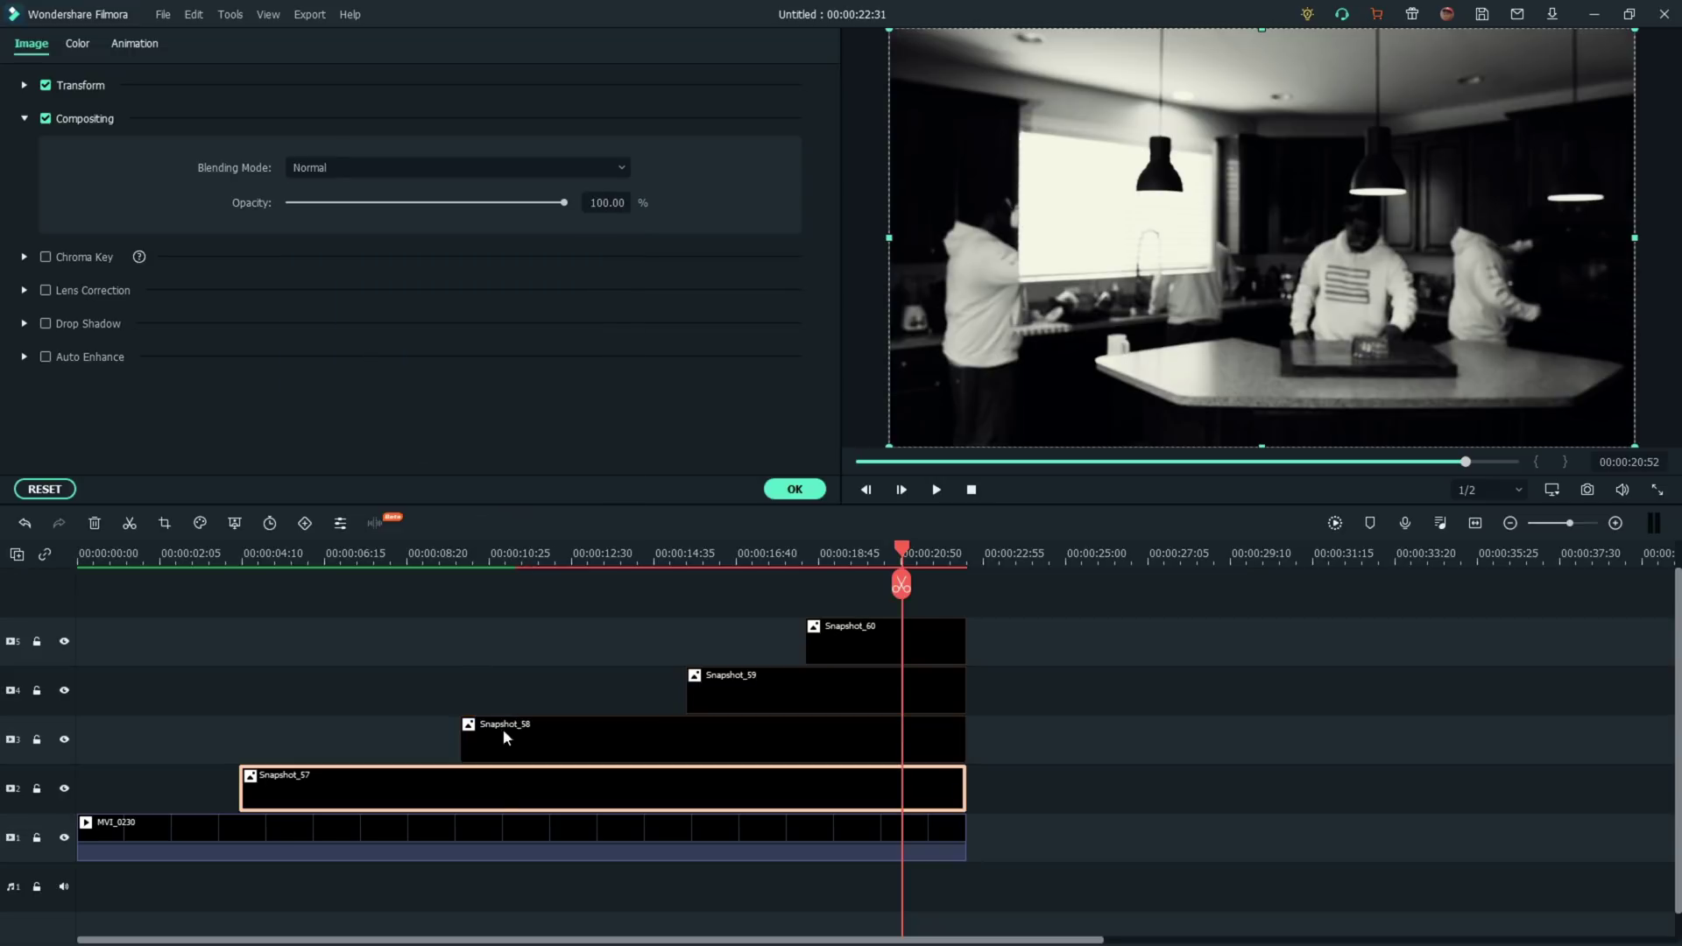
{"action": "left_click", "coordinate": [363, 170]}
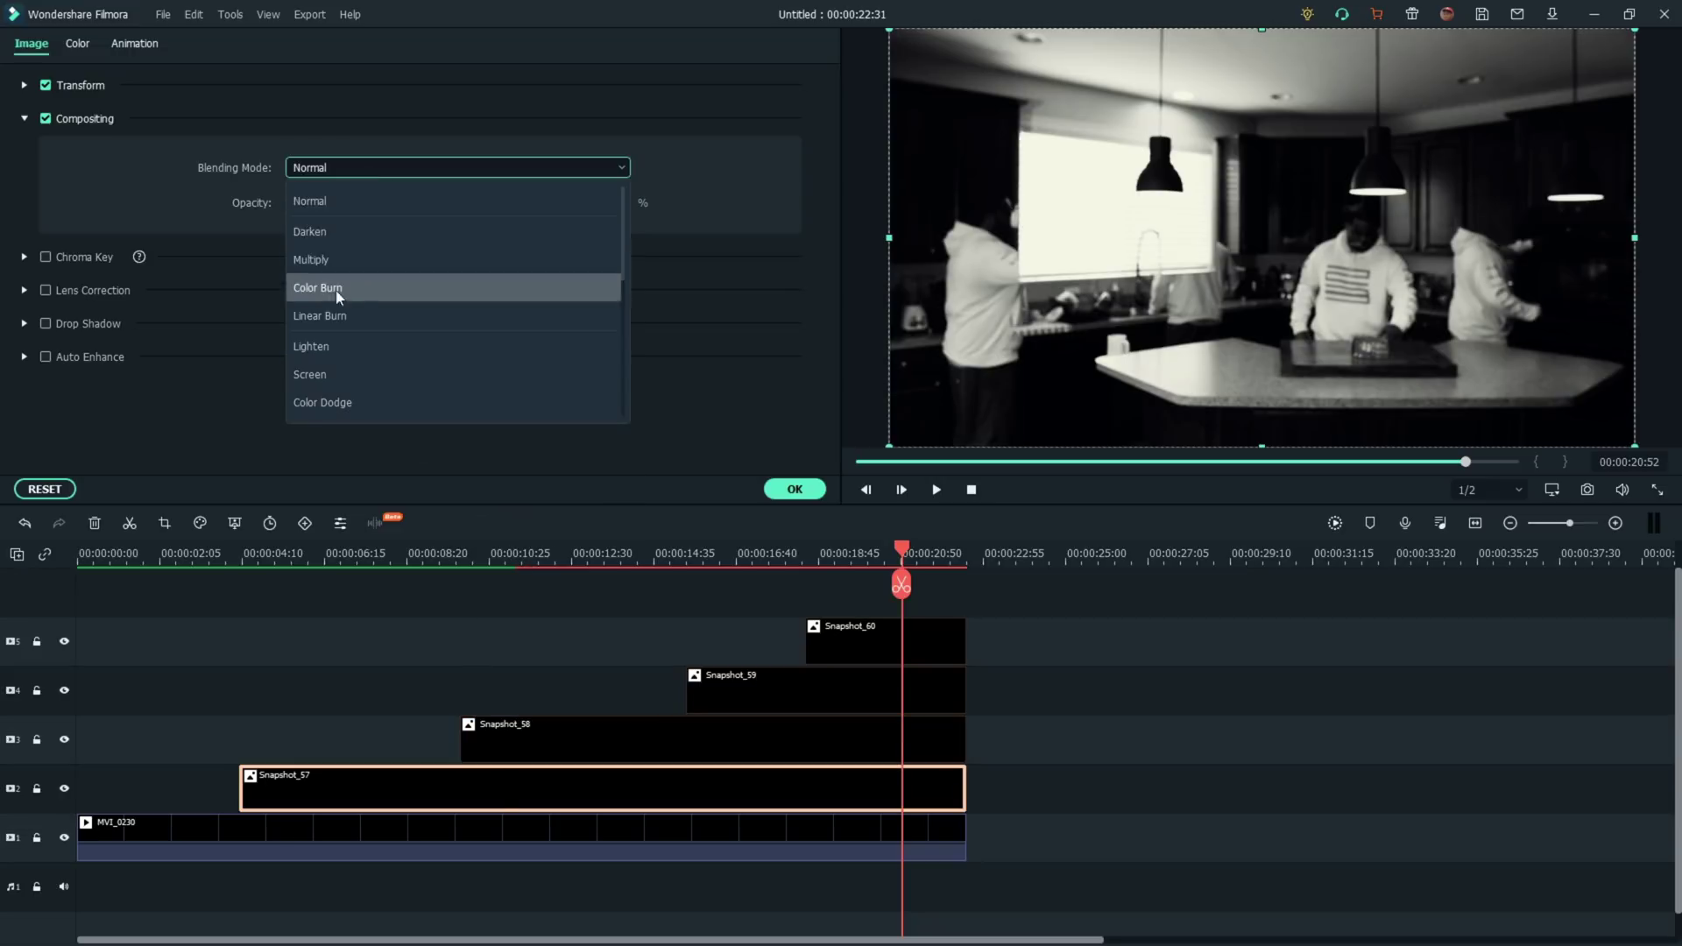
{"action": "left_click", "coordinate": [329, 345]}
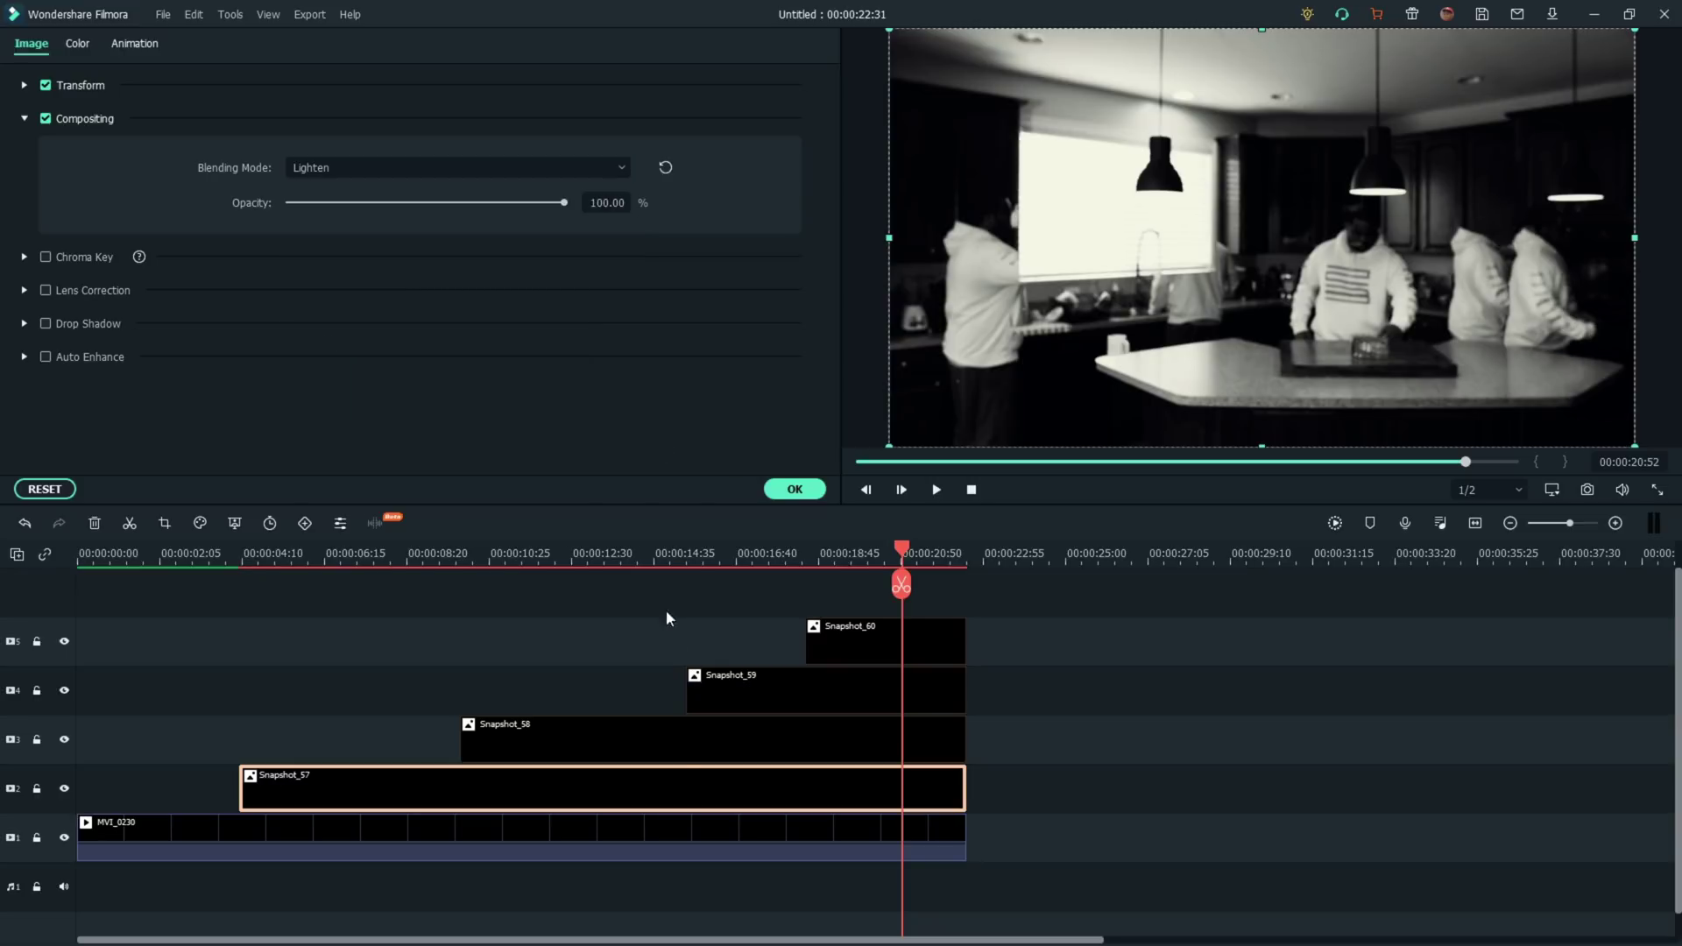
Give the MVI_0230 kitchen clip Lighten blending and scrub to check the clones
{"action": "left_click", "coordinate": [664, 827]}
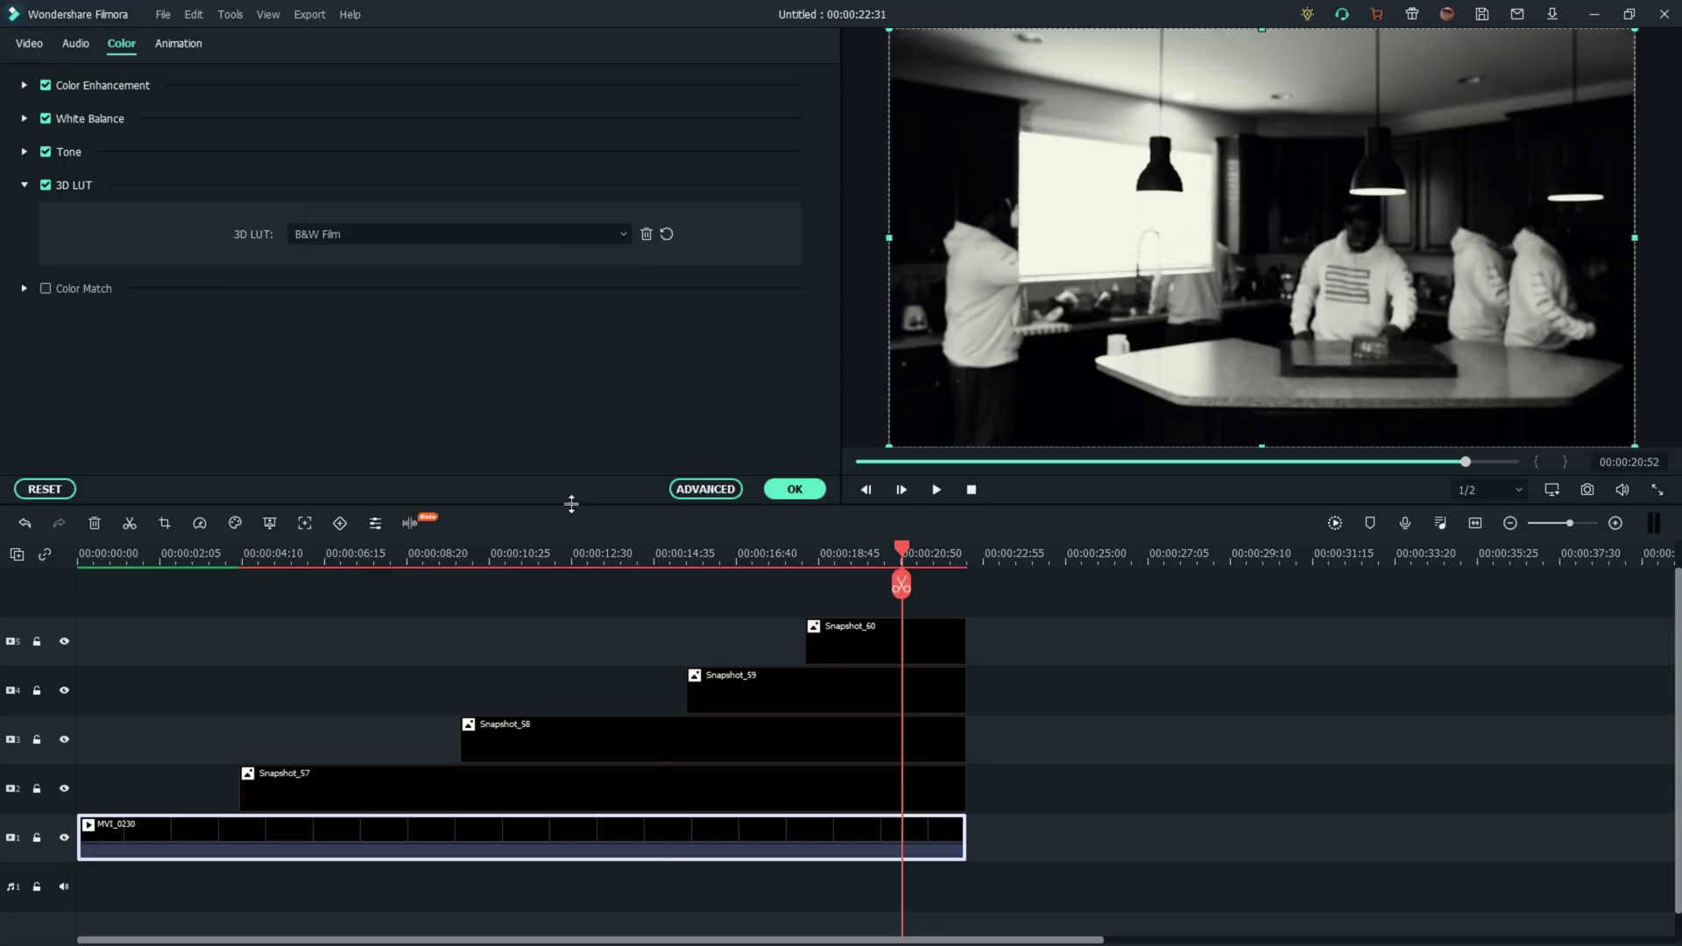
{"action": "left_click", "coordinate": [478, 235]}
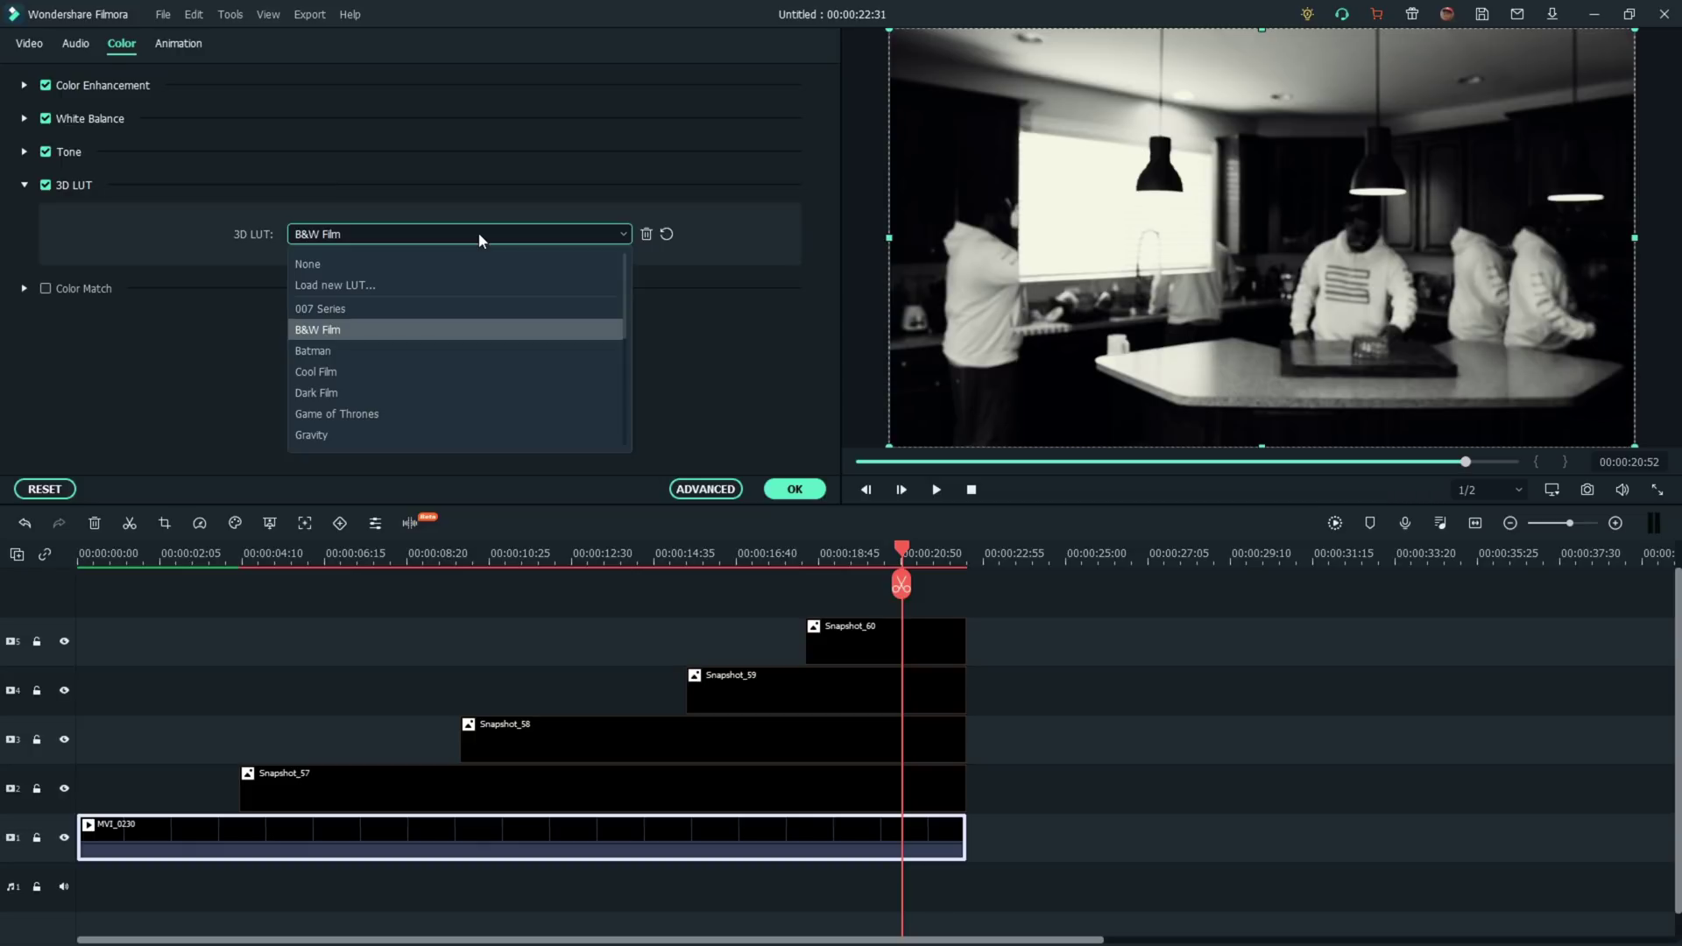
{"action": "left_click", "coordinate": [23, 48]}
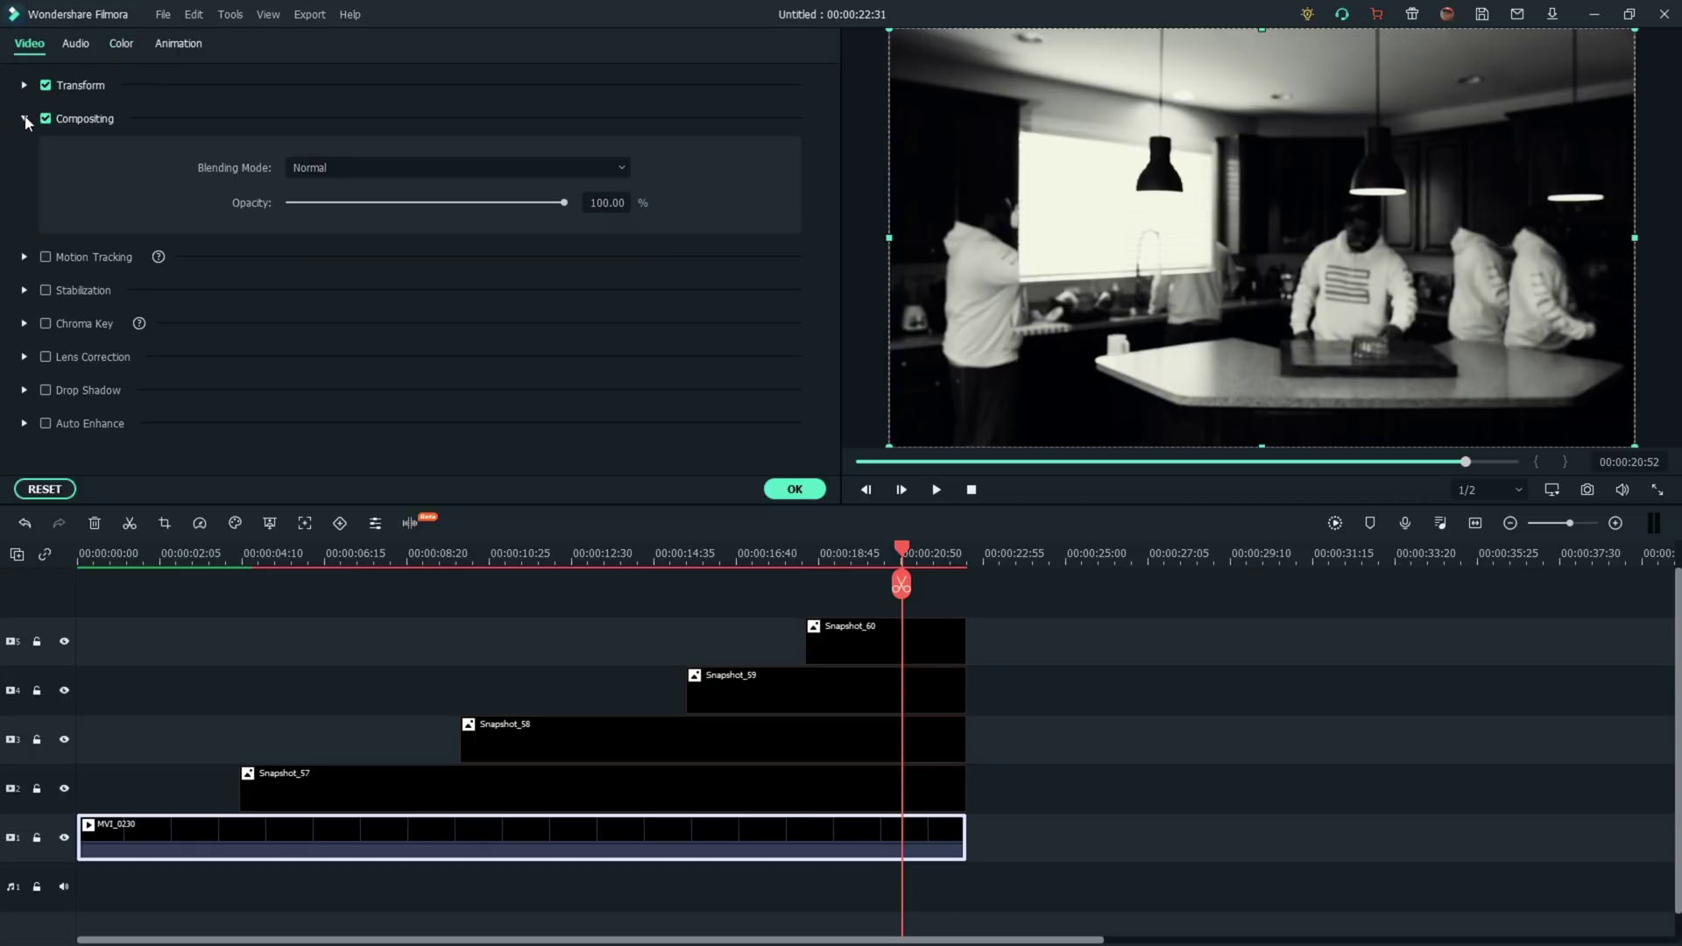
{"action": "left_click", "coordinate": [333, 169]}
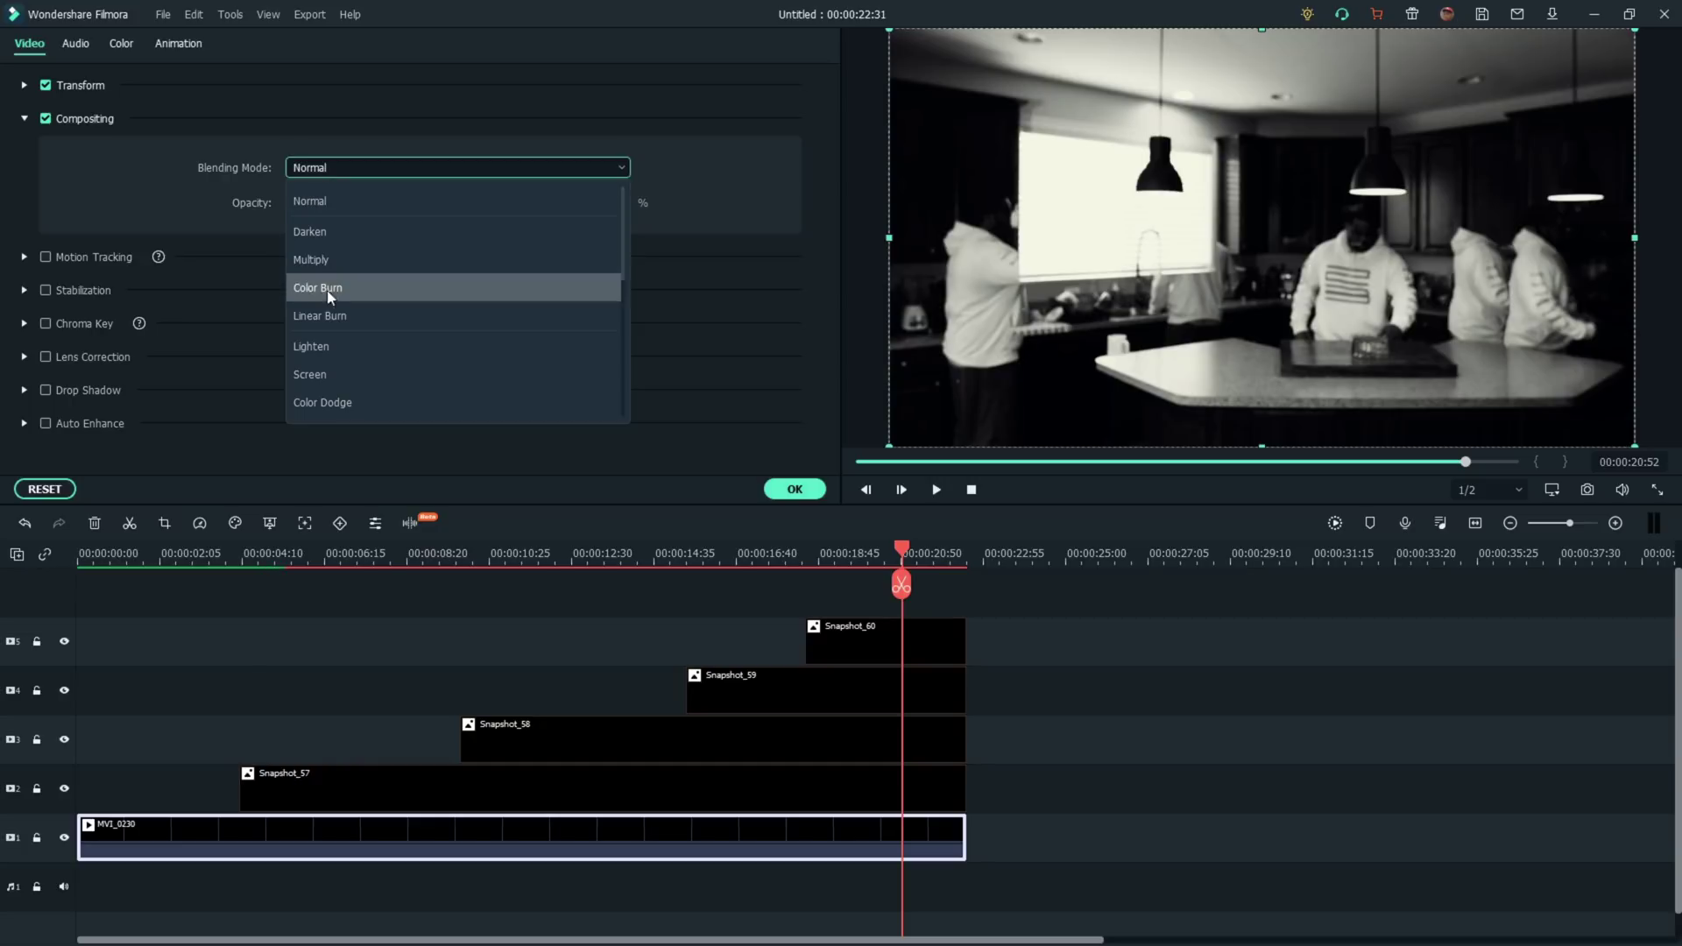
{"action": "left_click", "coordinate": [335, 349]}
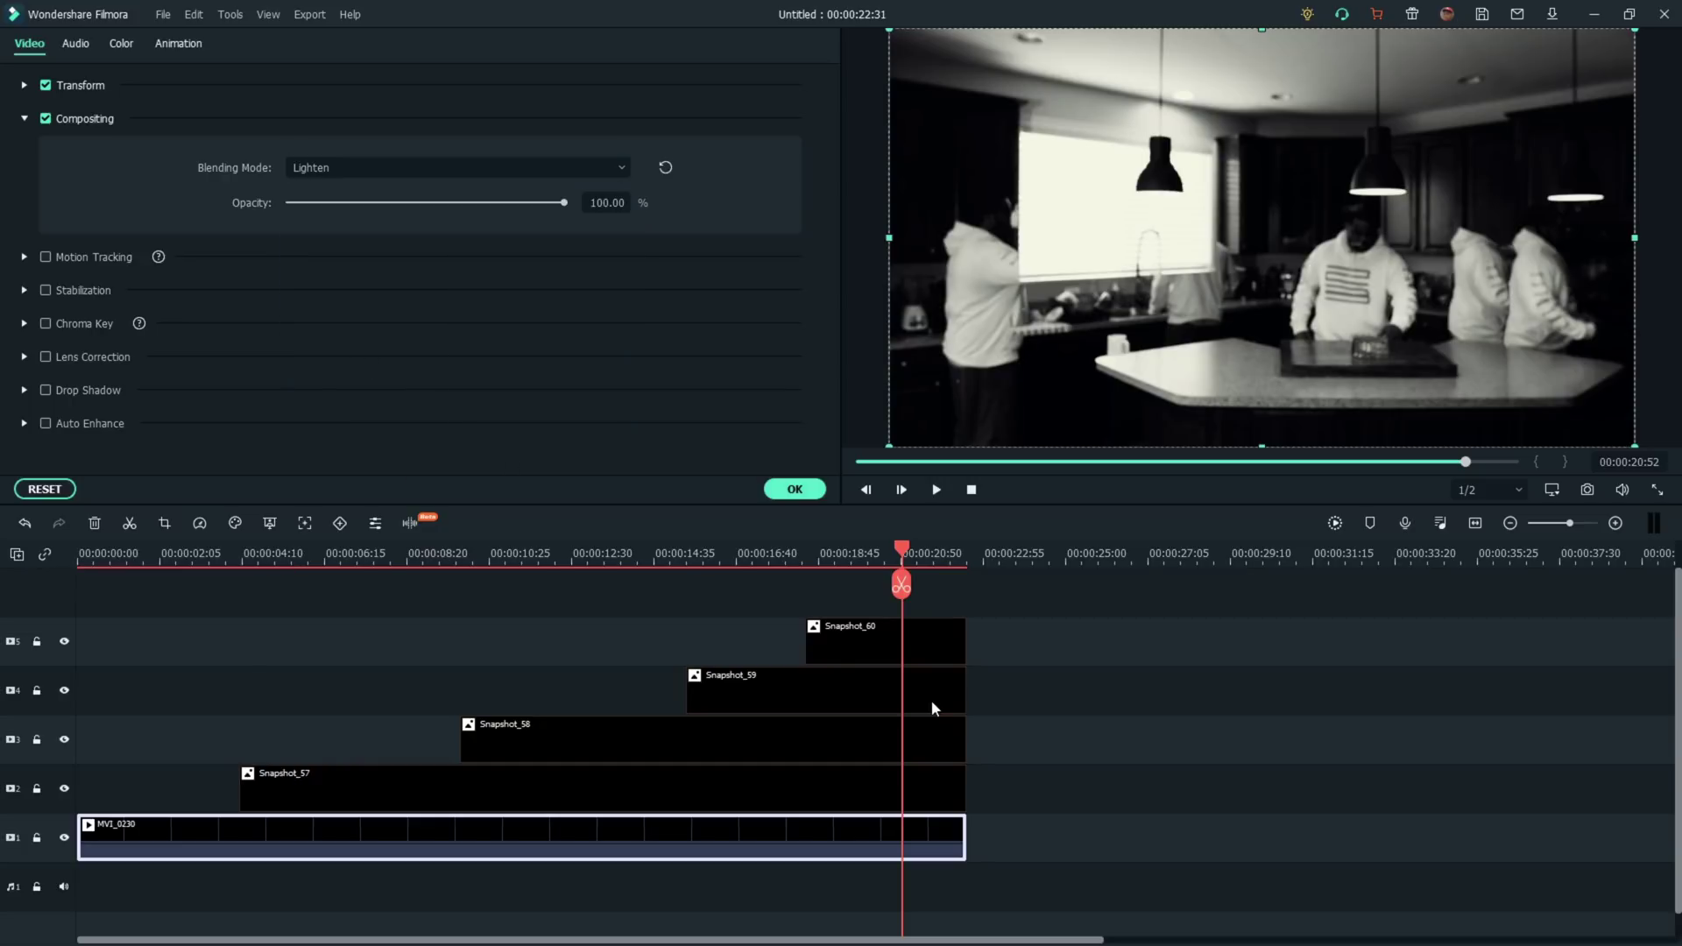
{"action": "left_click", "coordinate": [970, 489]}
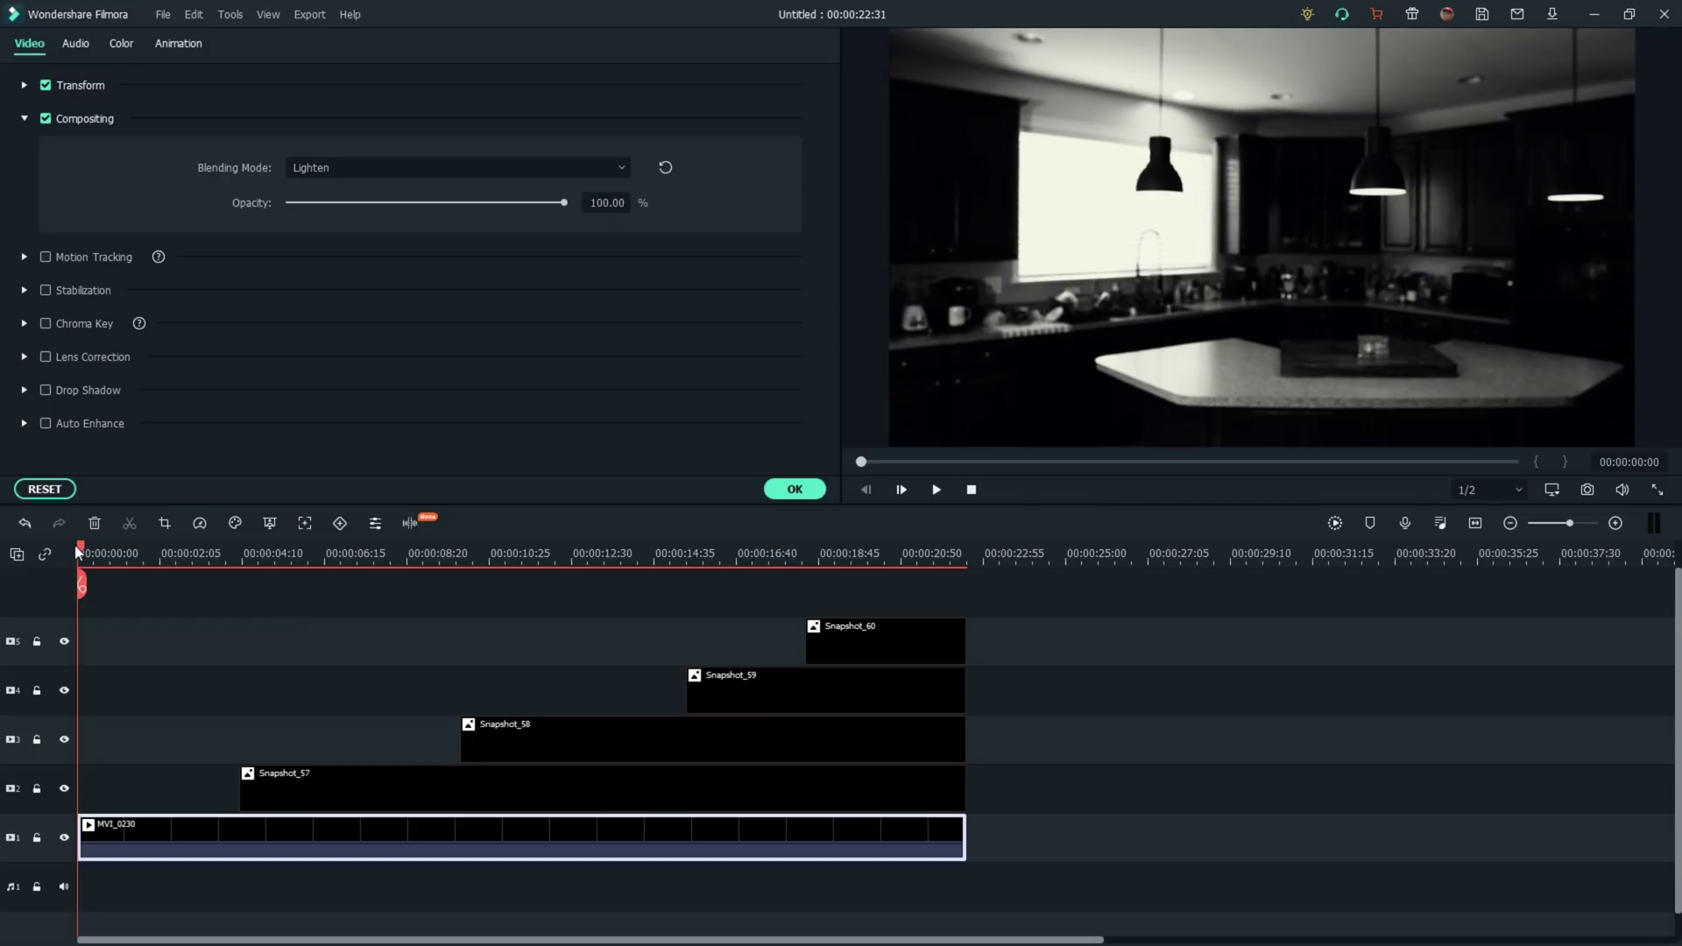
{"action": "left_click_drag", "start_coordinate": [79, 552], "coordinate": [957, 613]}
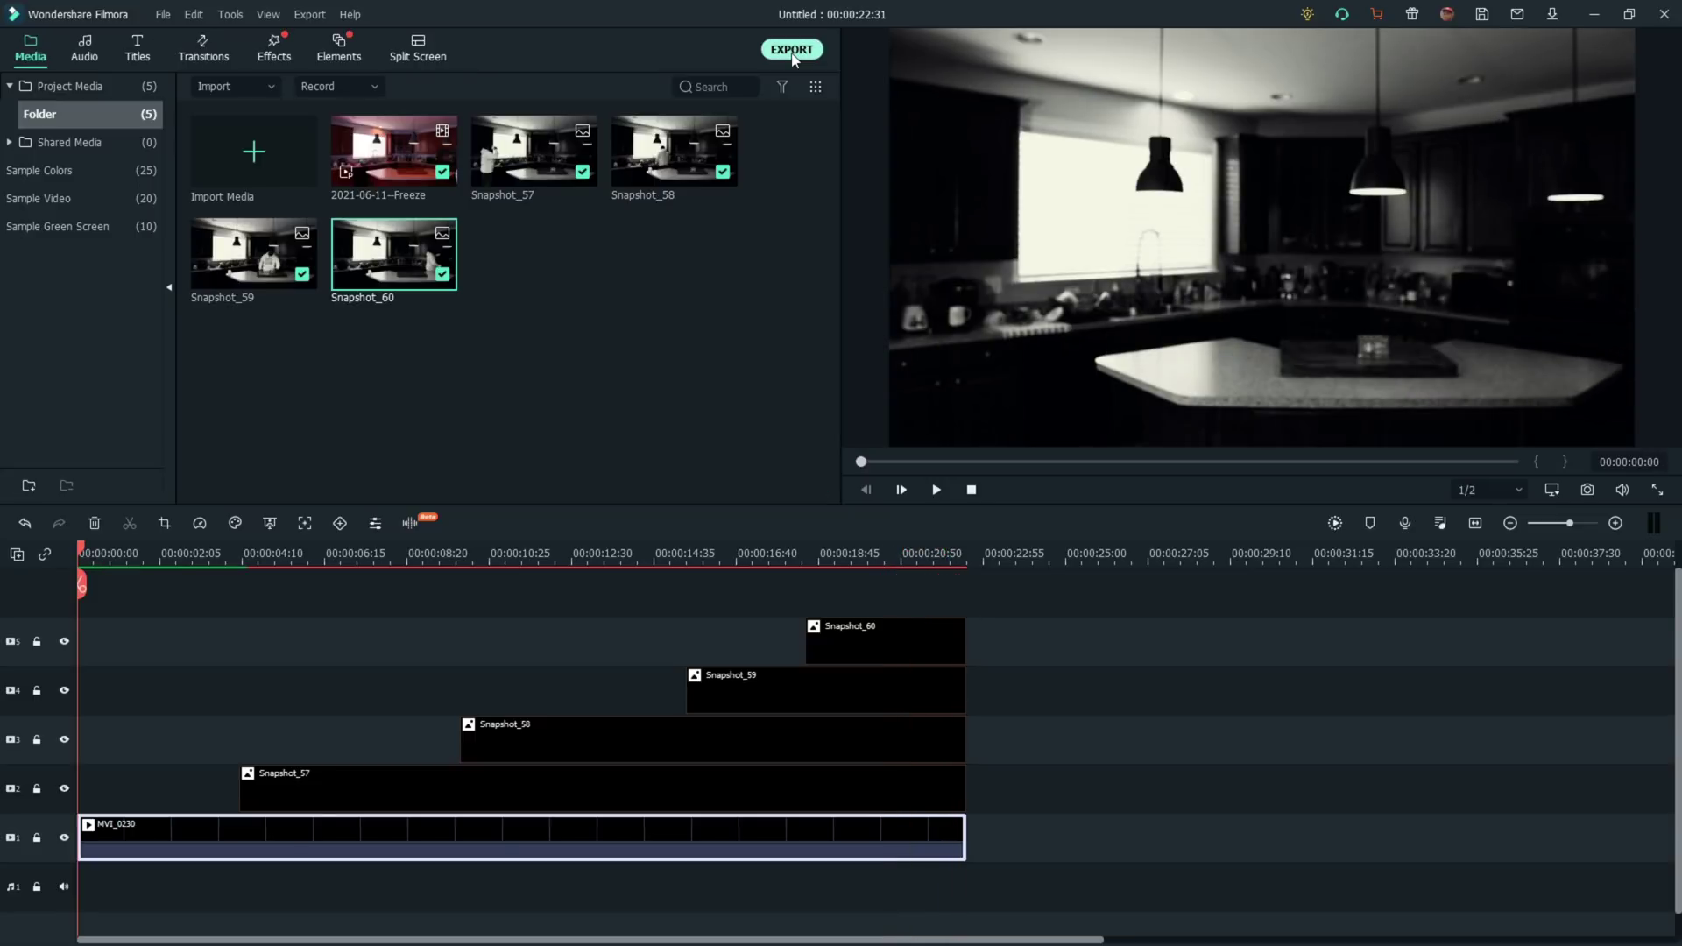
Export the timeline as MP4 '2021-06-11-Clip' at 1920x1080, 60 fps, 80000 kbps
{"action": "left_click", "coordinate": [792, 53]}
{"action": "left_click", "coordinate": [863, 292]}
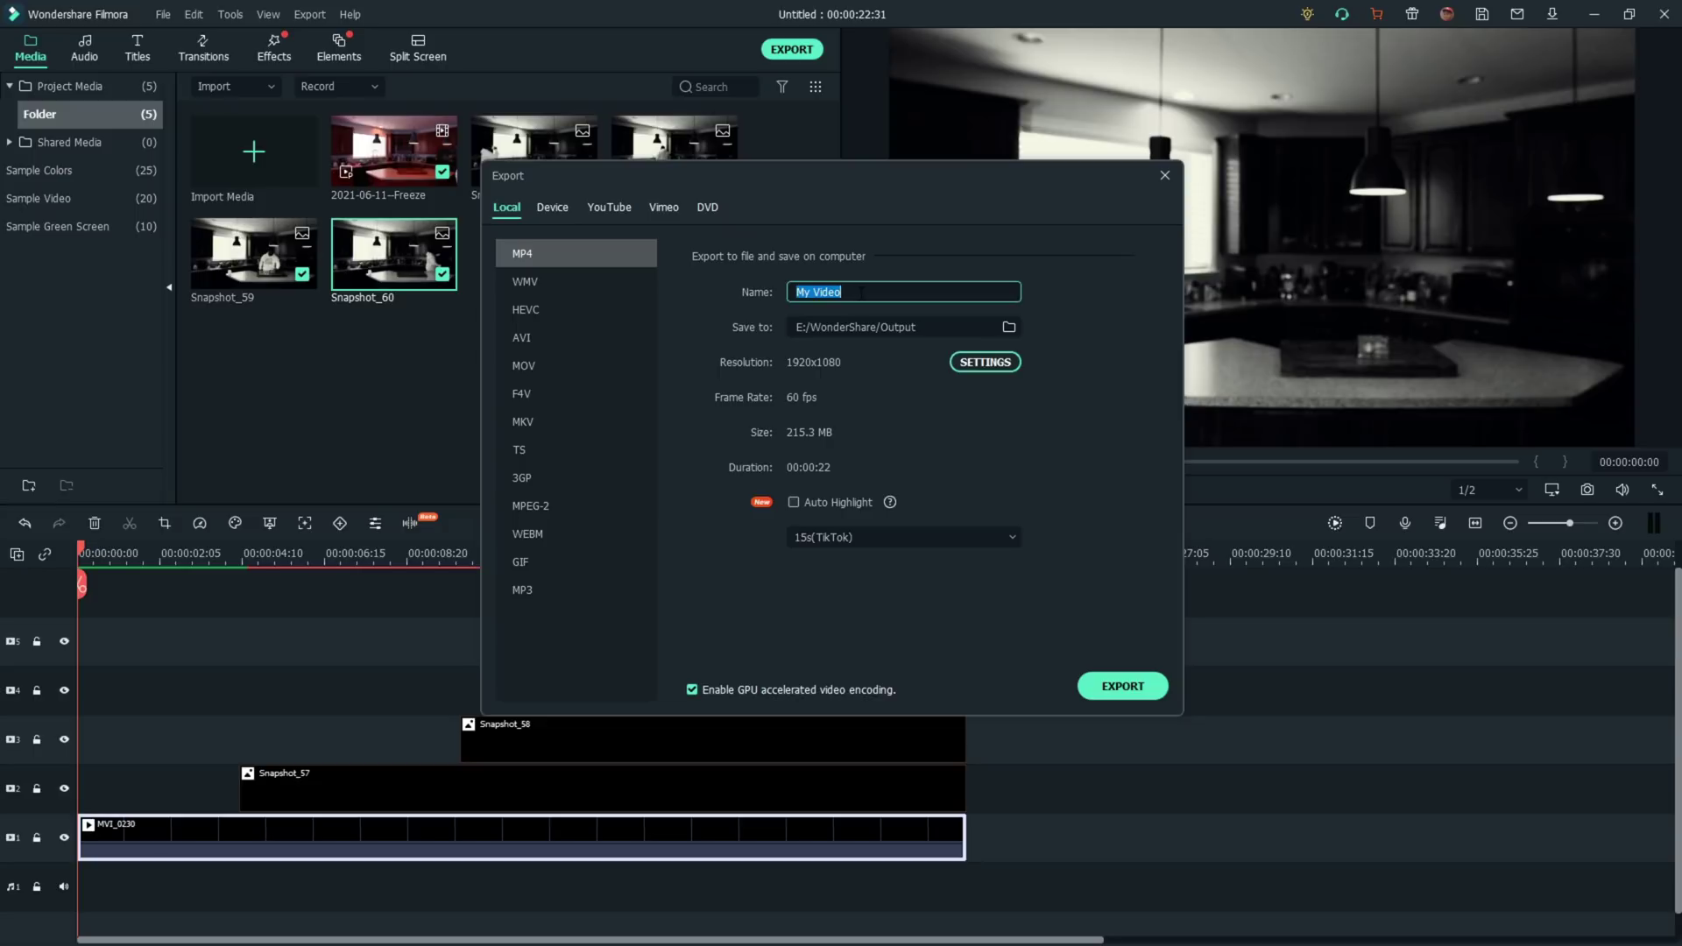
{"action": "type", "text": "2021-06-11-Clip"}
{"action": "left_click", "coordinate": [984, 362]}
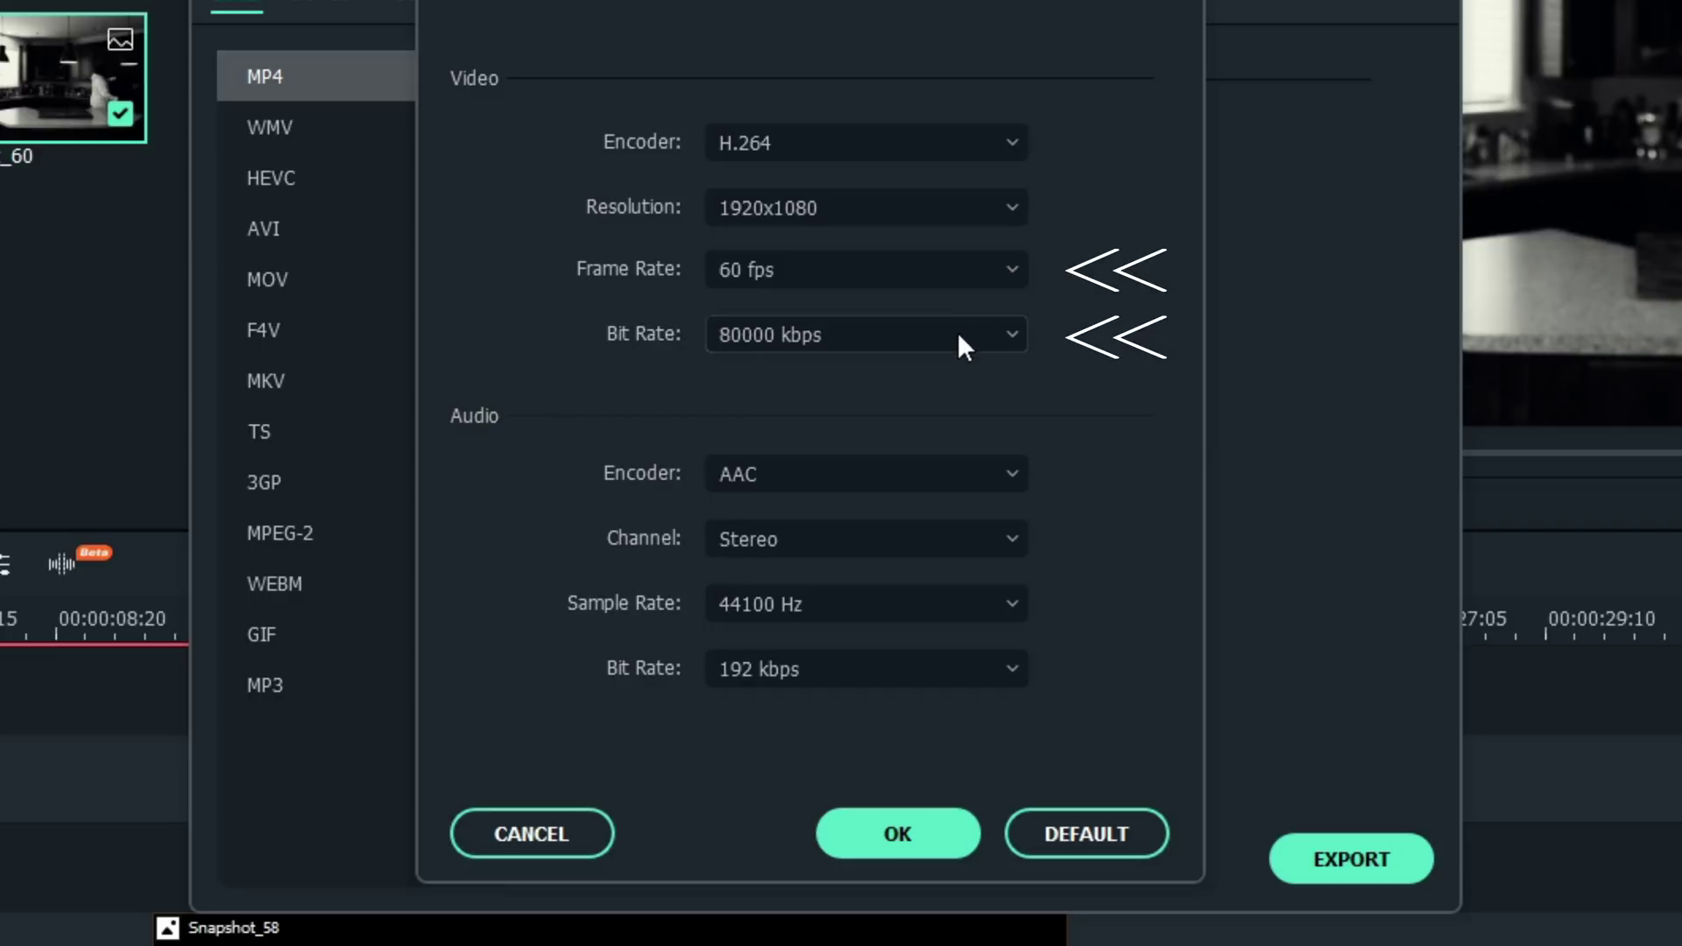
{"action": "left_click", "coordinate": [915, 828]}
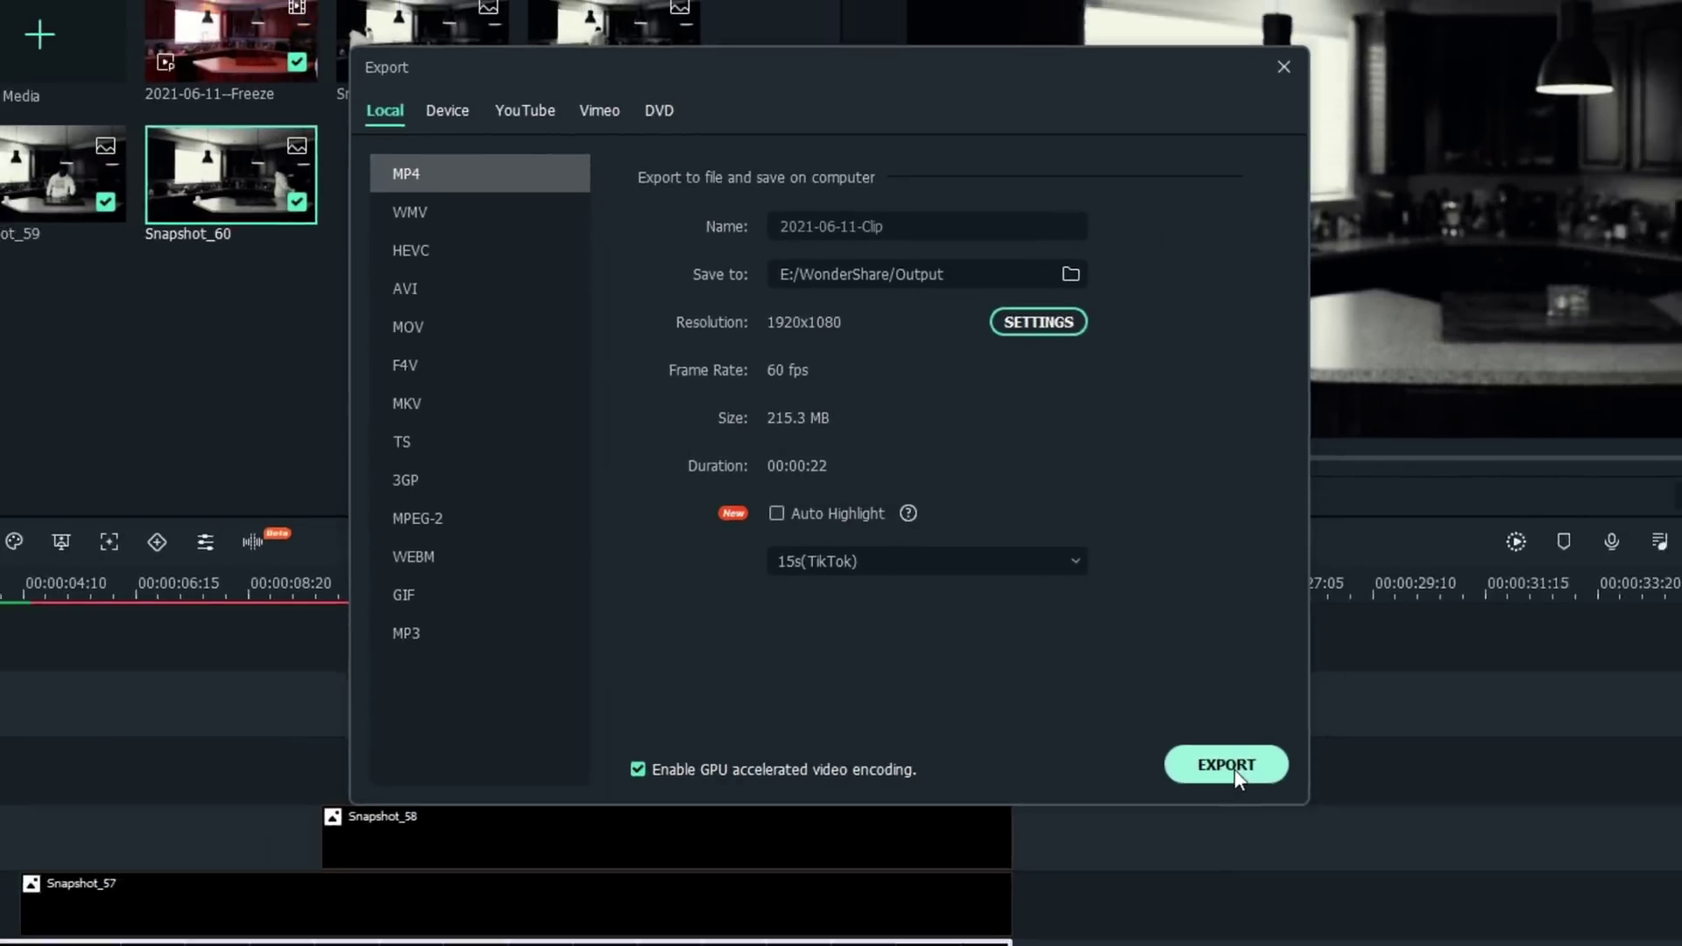
{"action": "left_click", "coordinate": [1360, 862]}
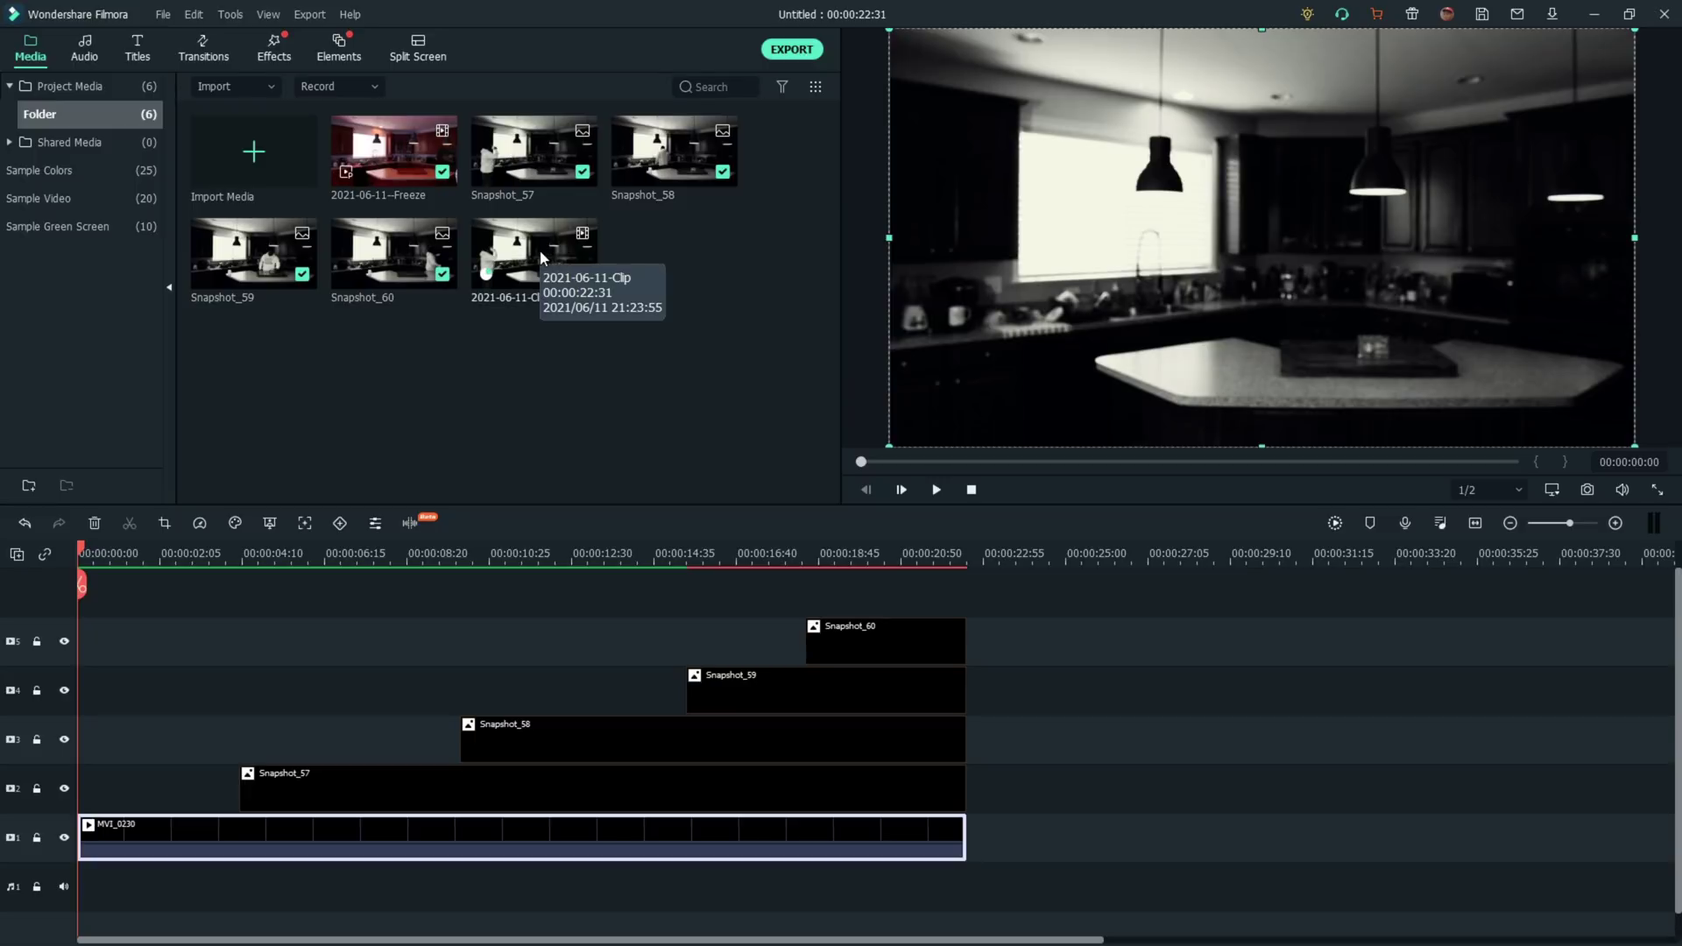
Delete all timeline clips and put 2021-06-11-Clip on the first video track
{"action": "left_click", "coordinate": [1019, 707]}
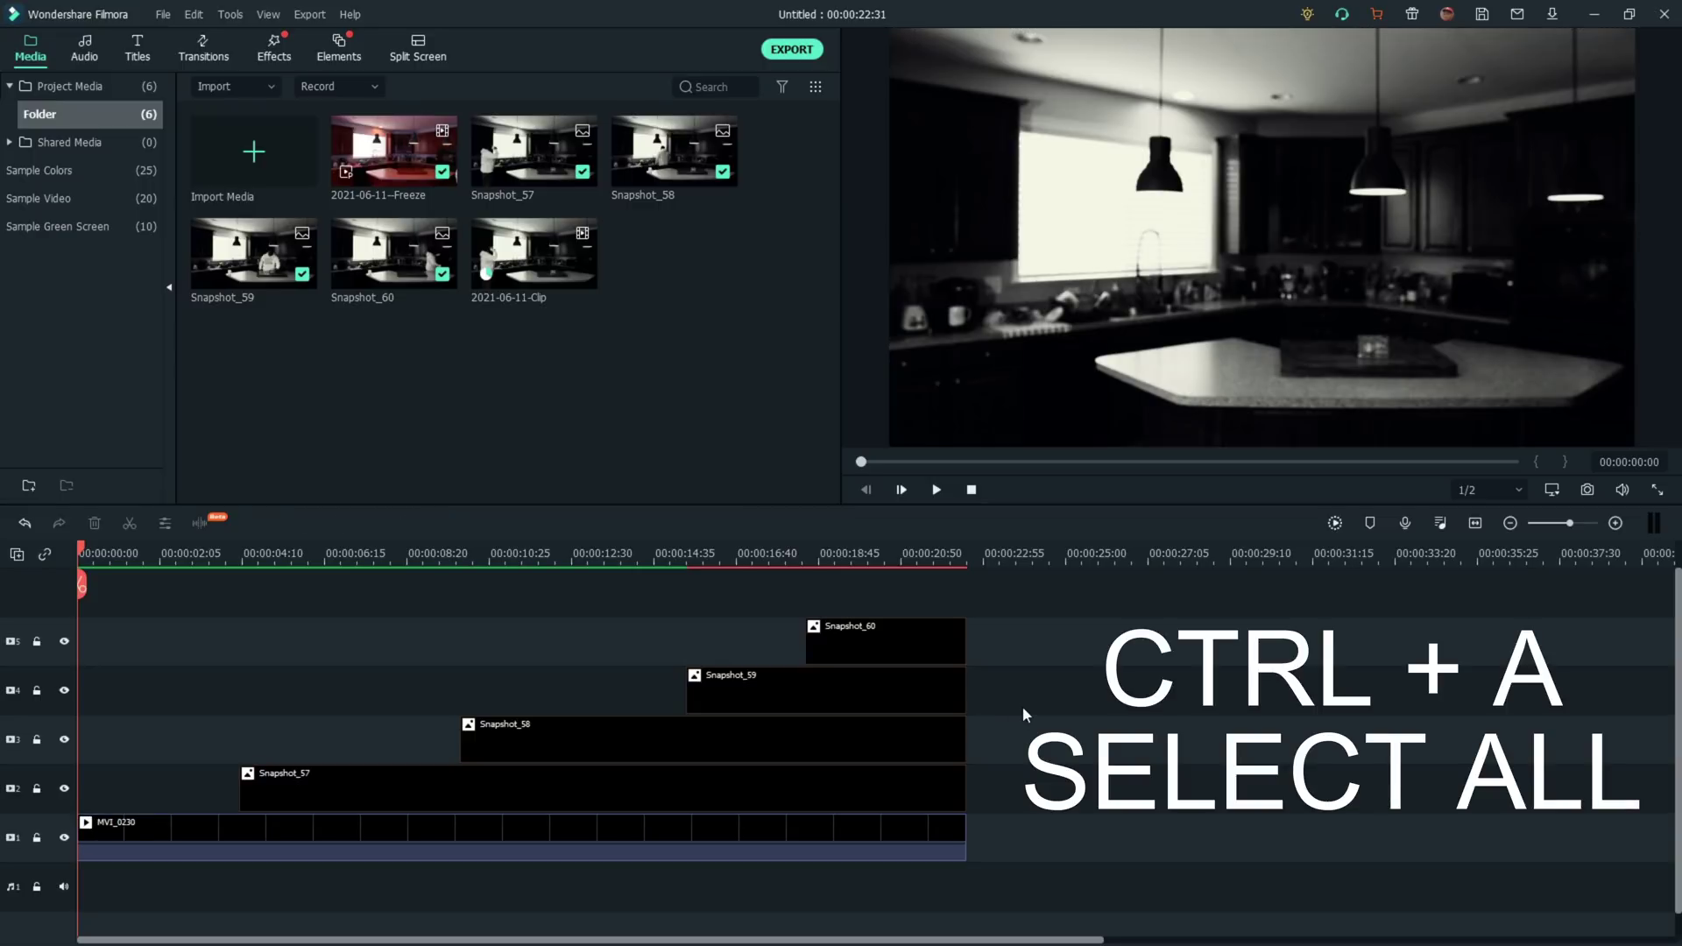
{"action": "key", "text": "ctrl+a"}
{"action": "key", "text": "Delete"}
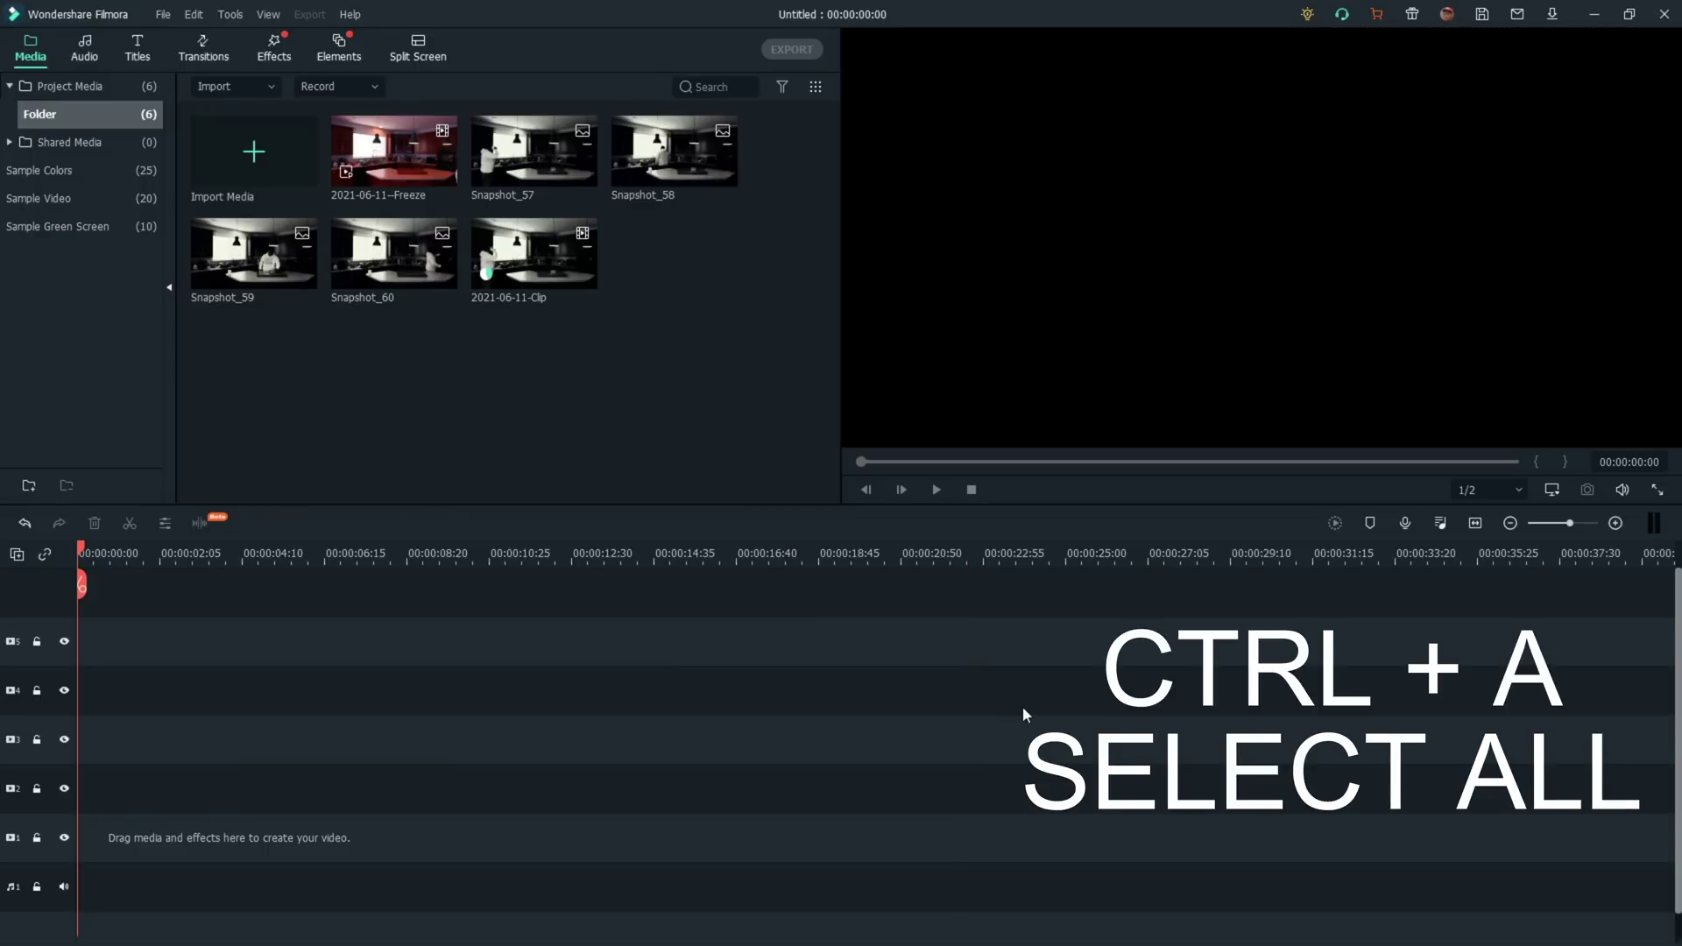
{"action": "left_click_drag", "start_coordinate": [526, 275], "coordinate": [55, 855]}
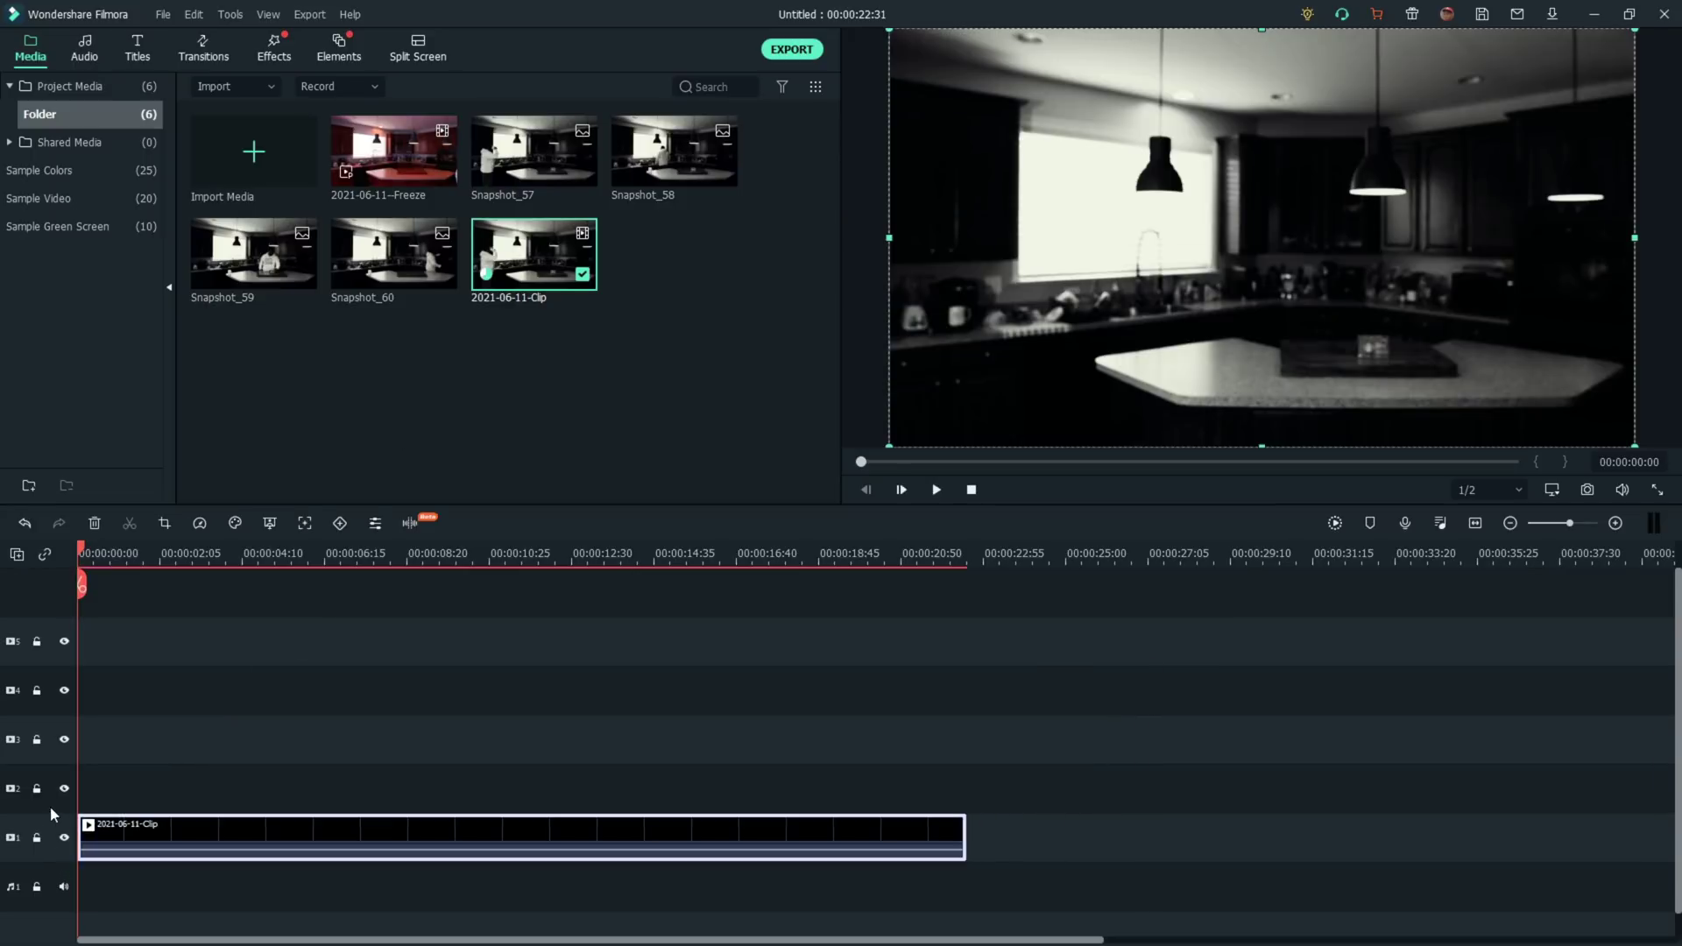
Delete the empty tracks from the timeline
{"action": "right_click", "coordinate": [31, 791]}
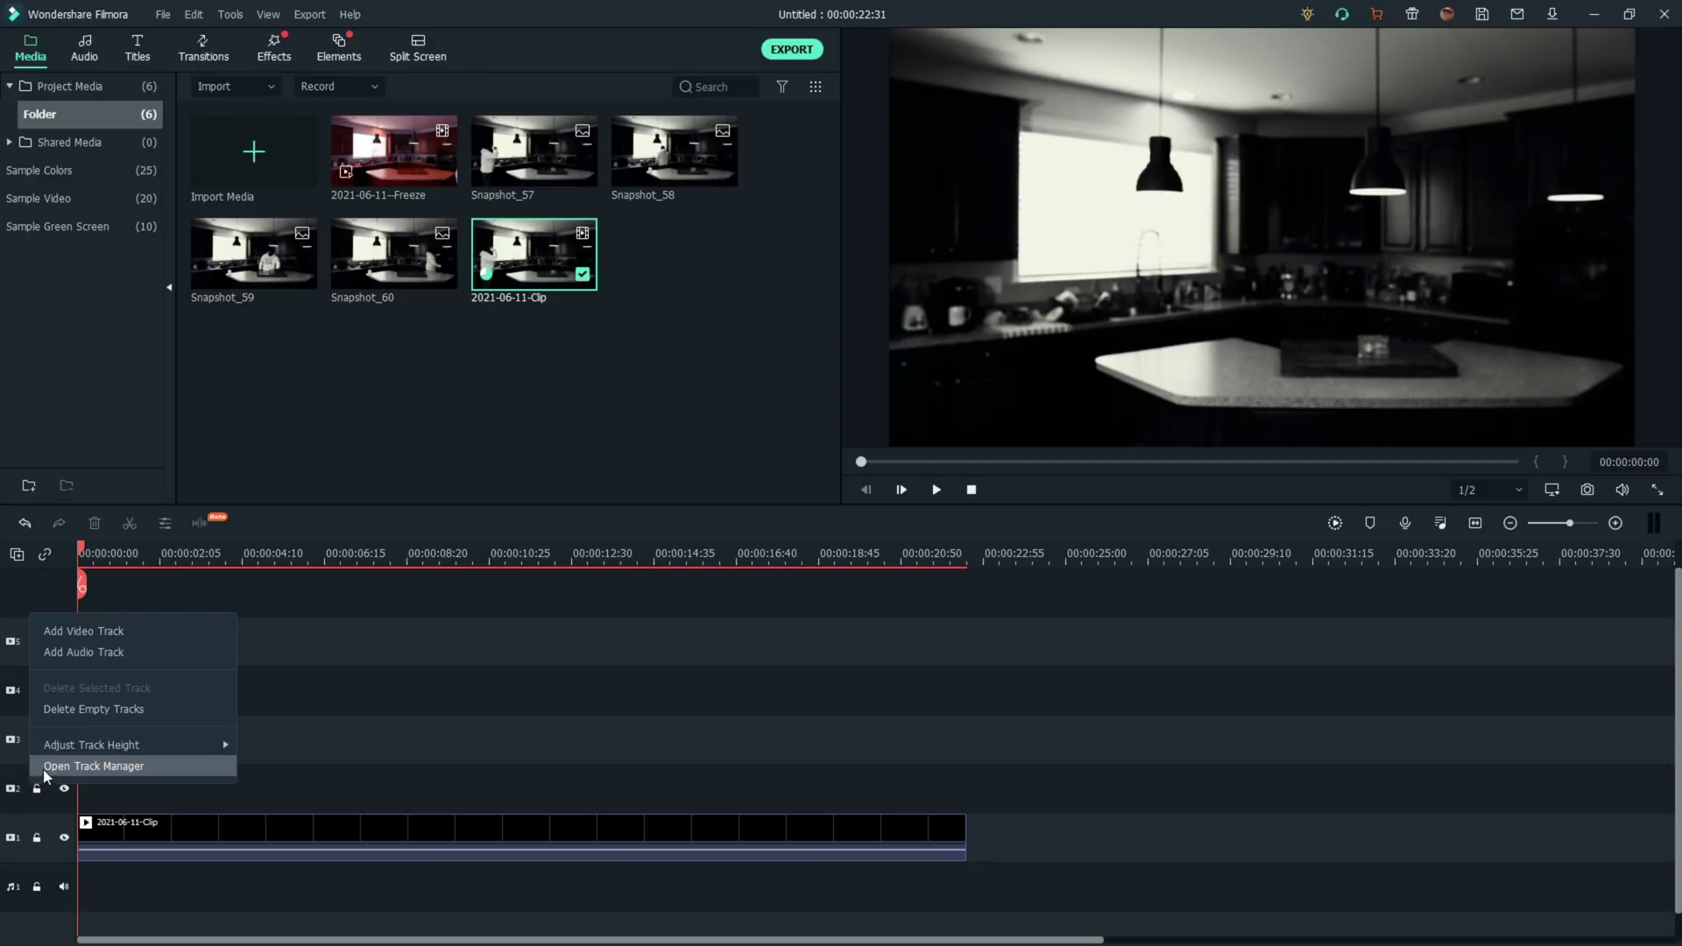
{"action": "left_click", "coordinate": [70, 713]}
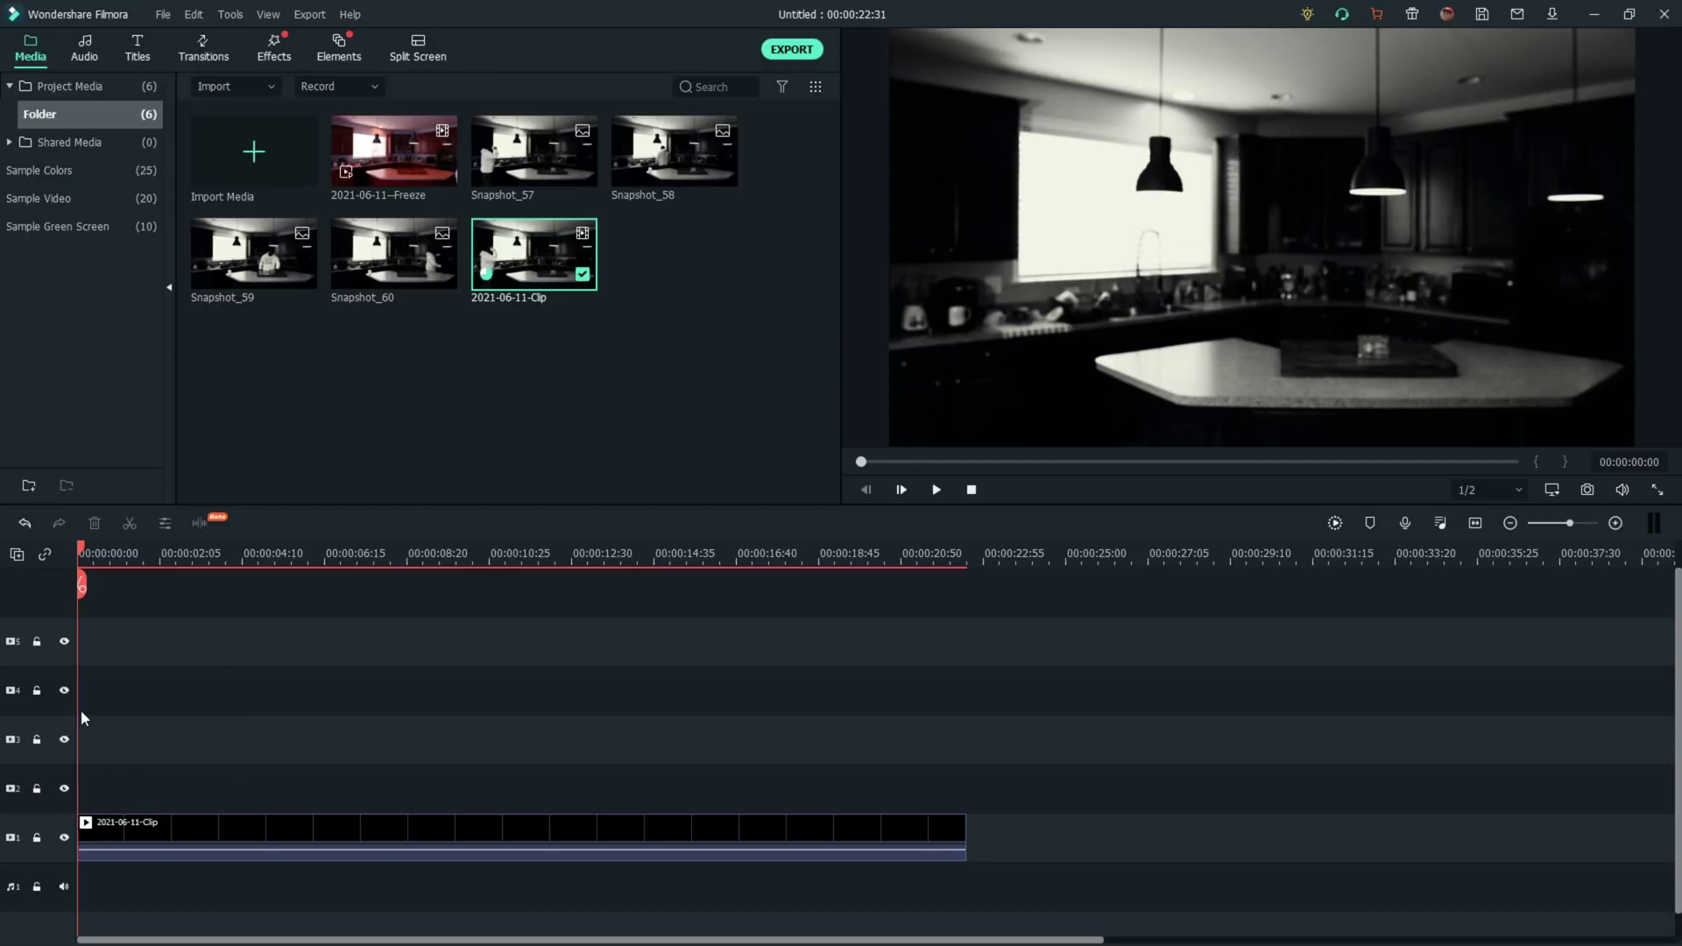
{"action": "key", "text": "ctrl+equal"}
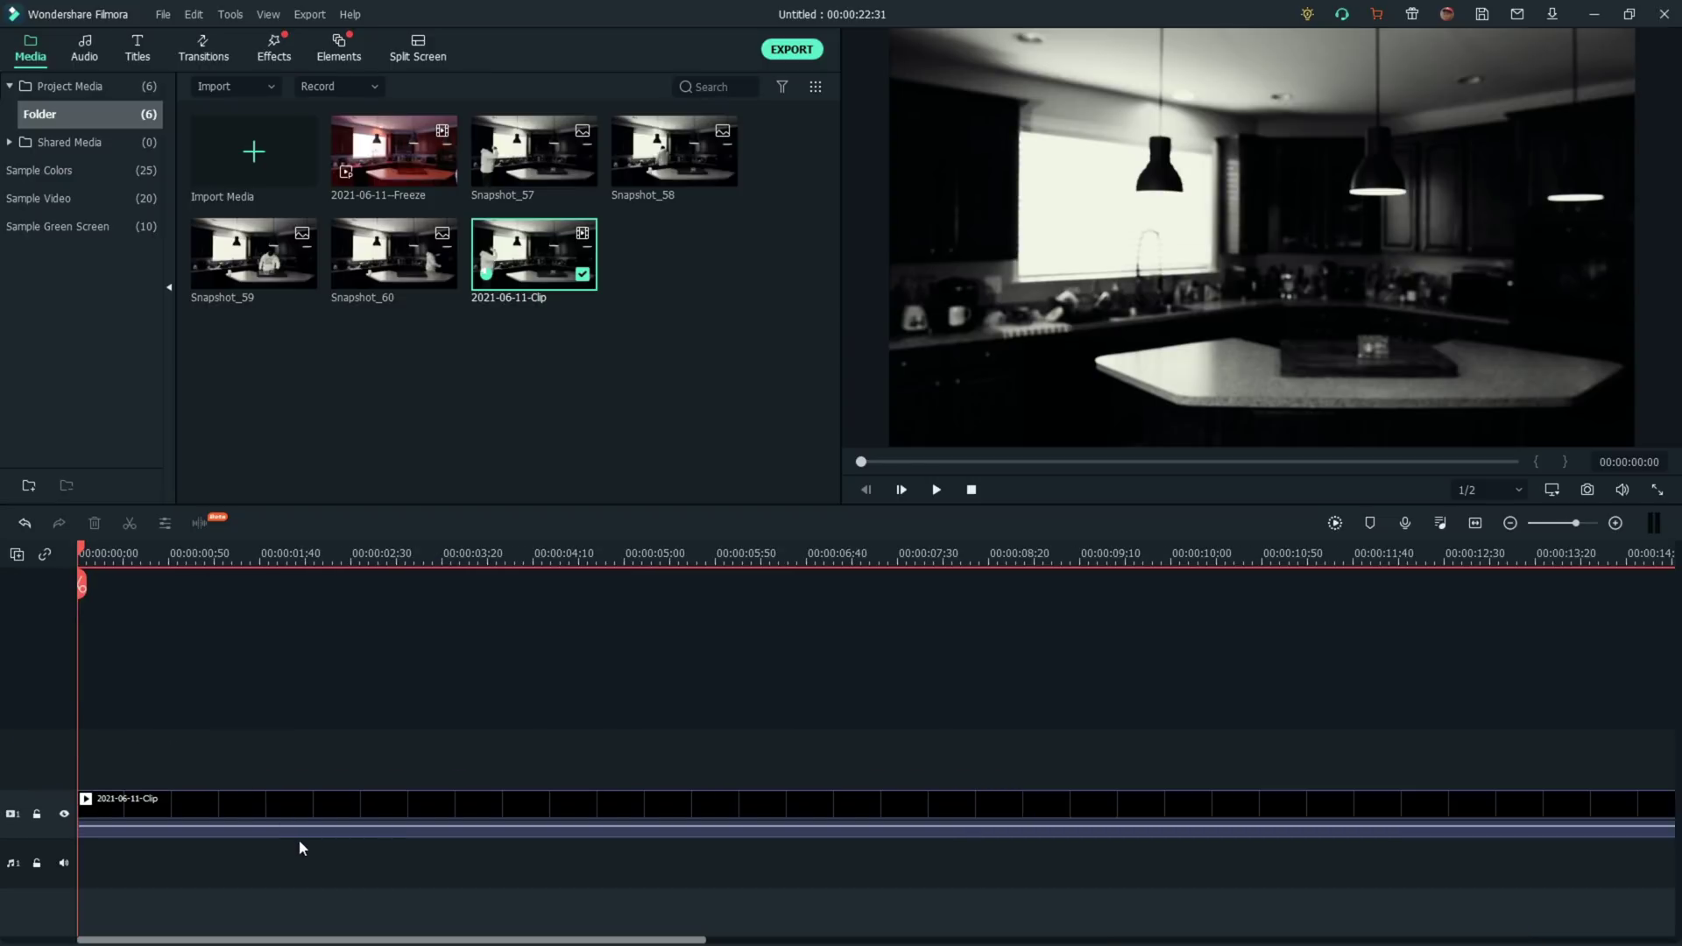
{"action": "key", "text": "ctrl+minus"}
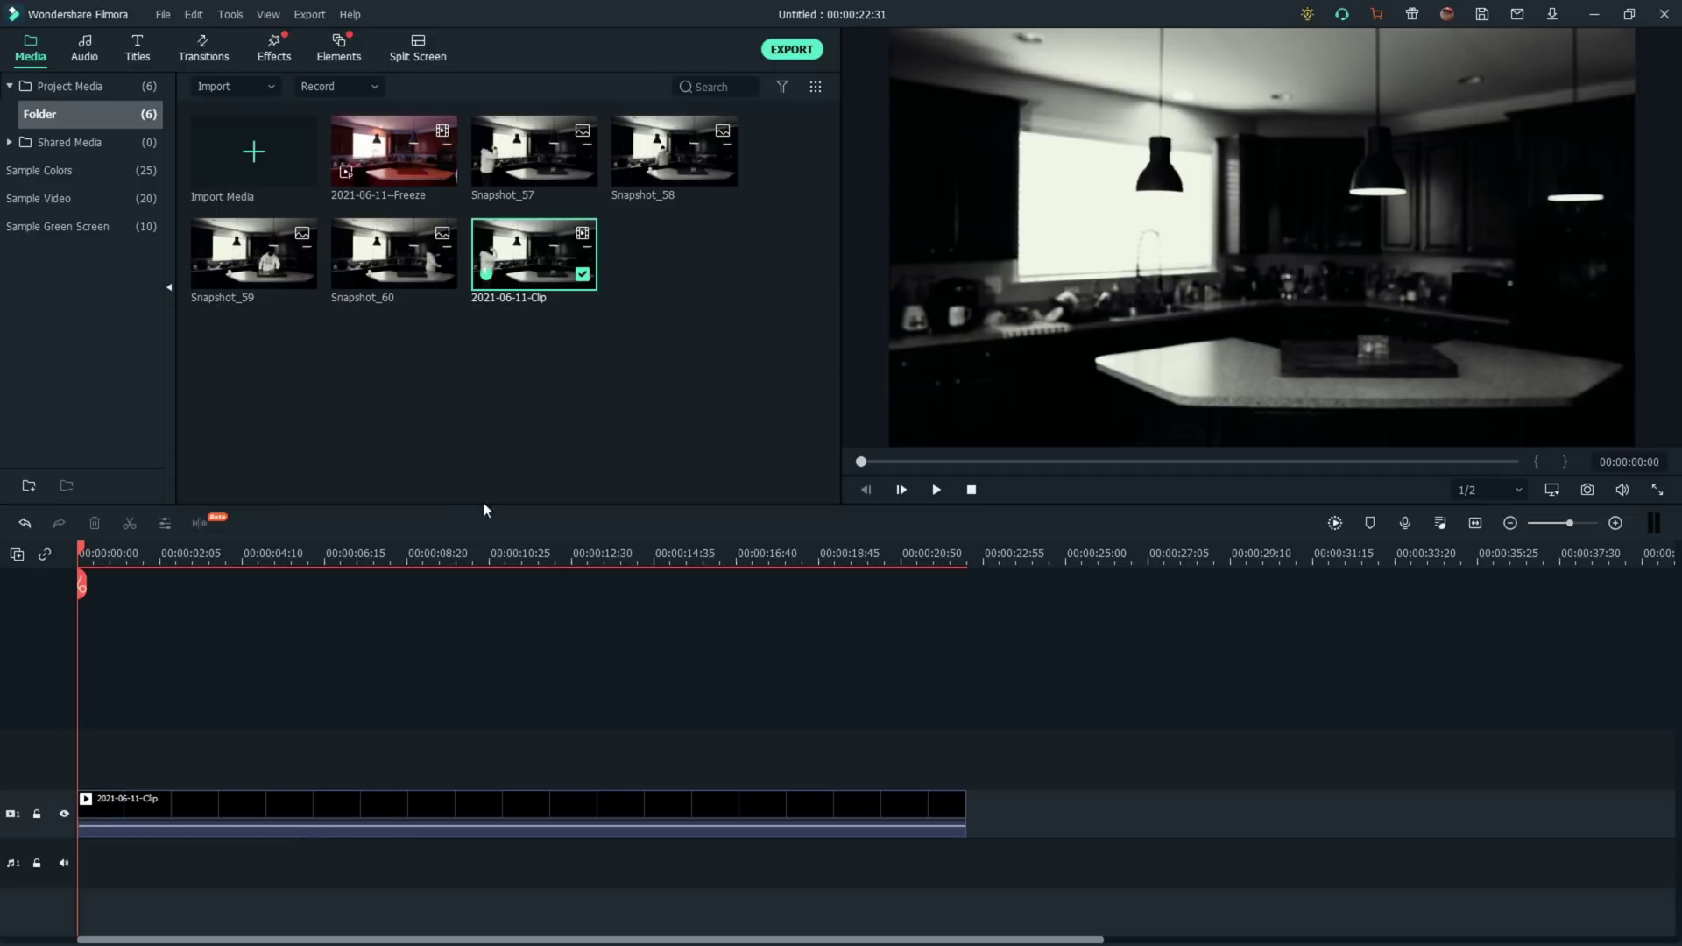
{"action": "left_click", "coordinate": [533, 422]}
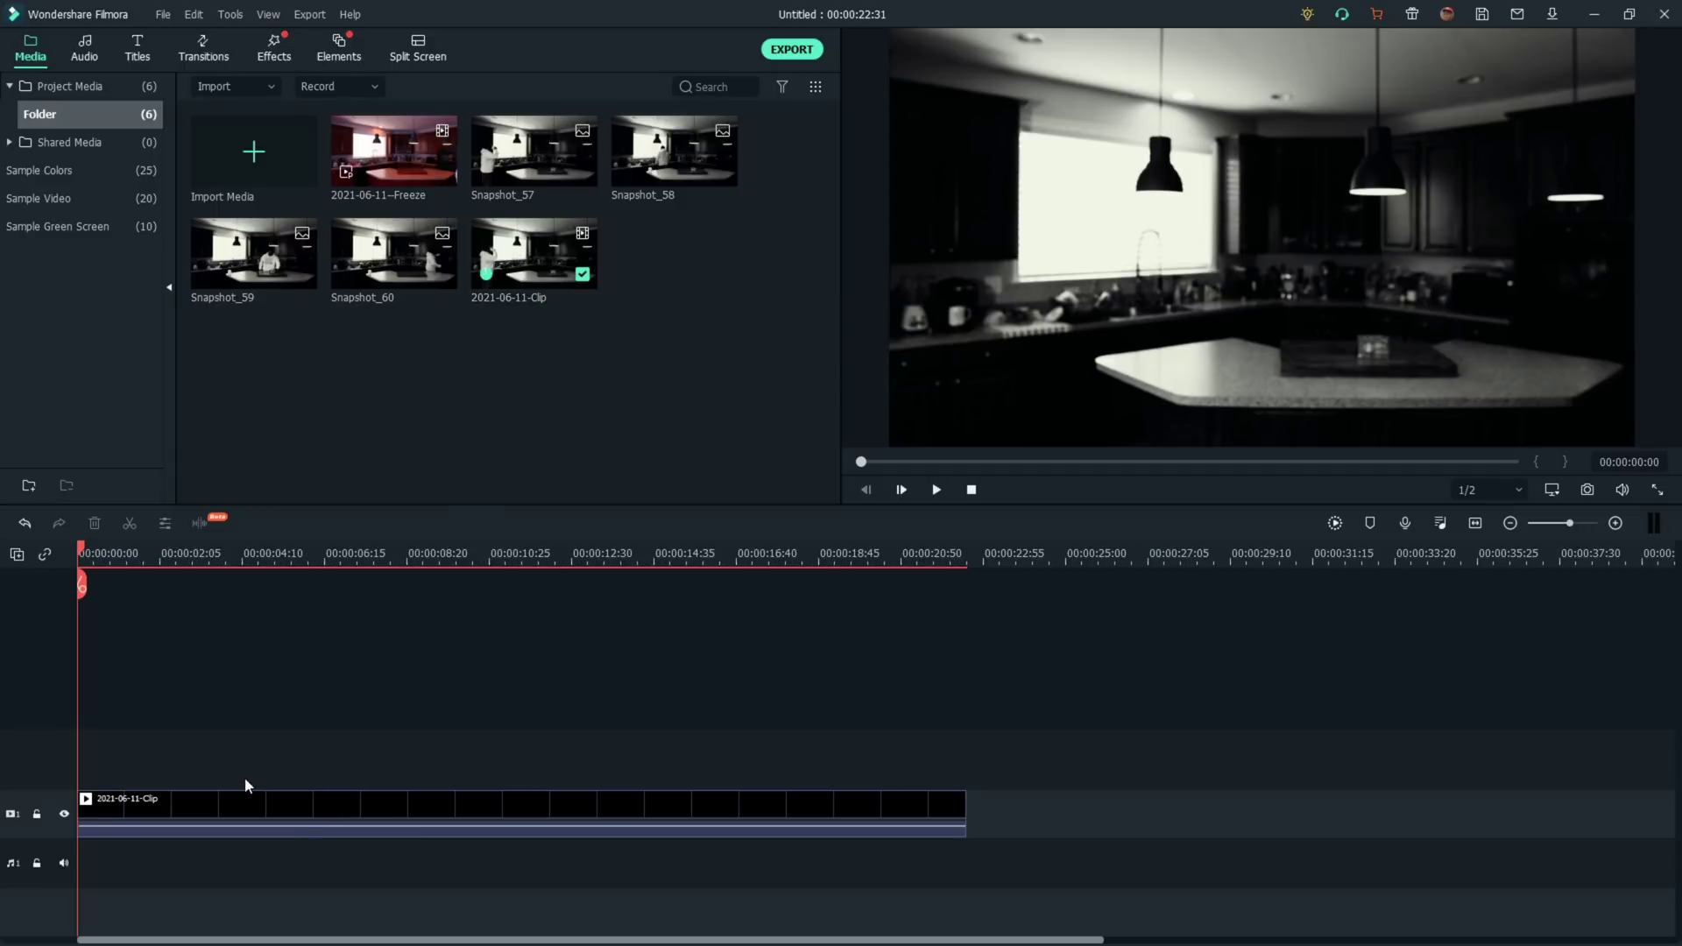
Reverse 2021-06-11-Clip with the Speed menu and render its preview
{"action": "left_click", "coordinate": [236, 804]}
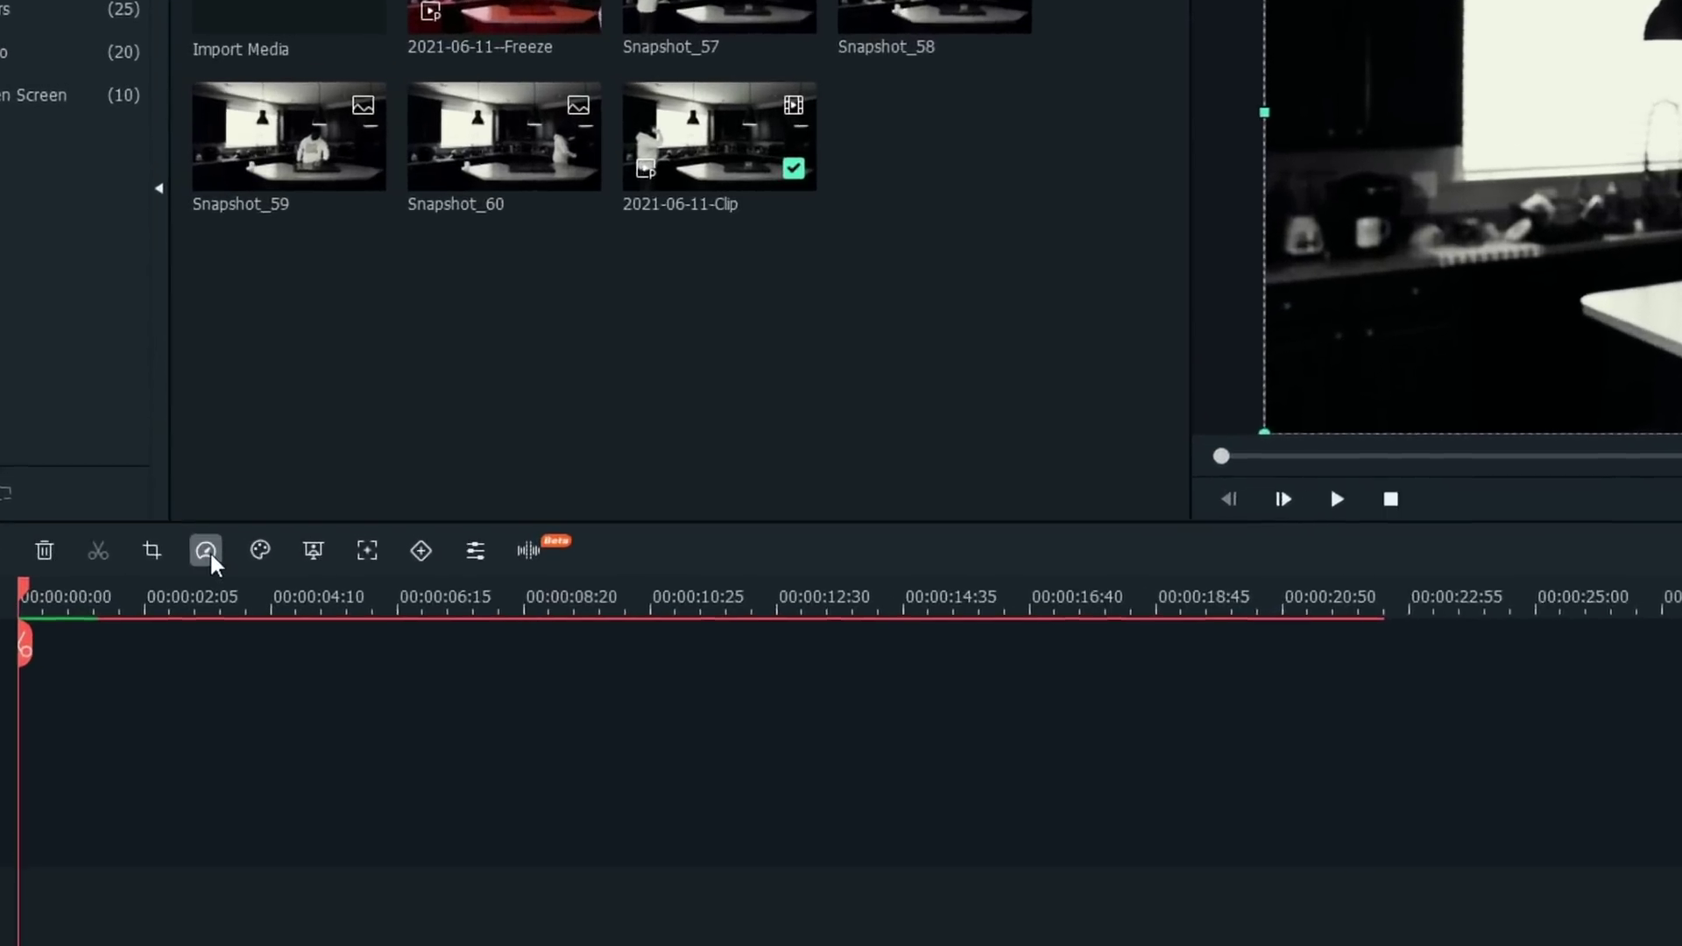
{"action": "left_click", "coordinate": [201, 524]}
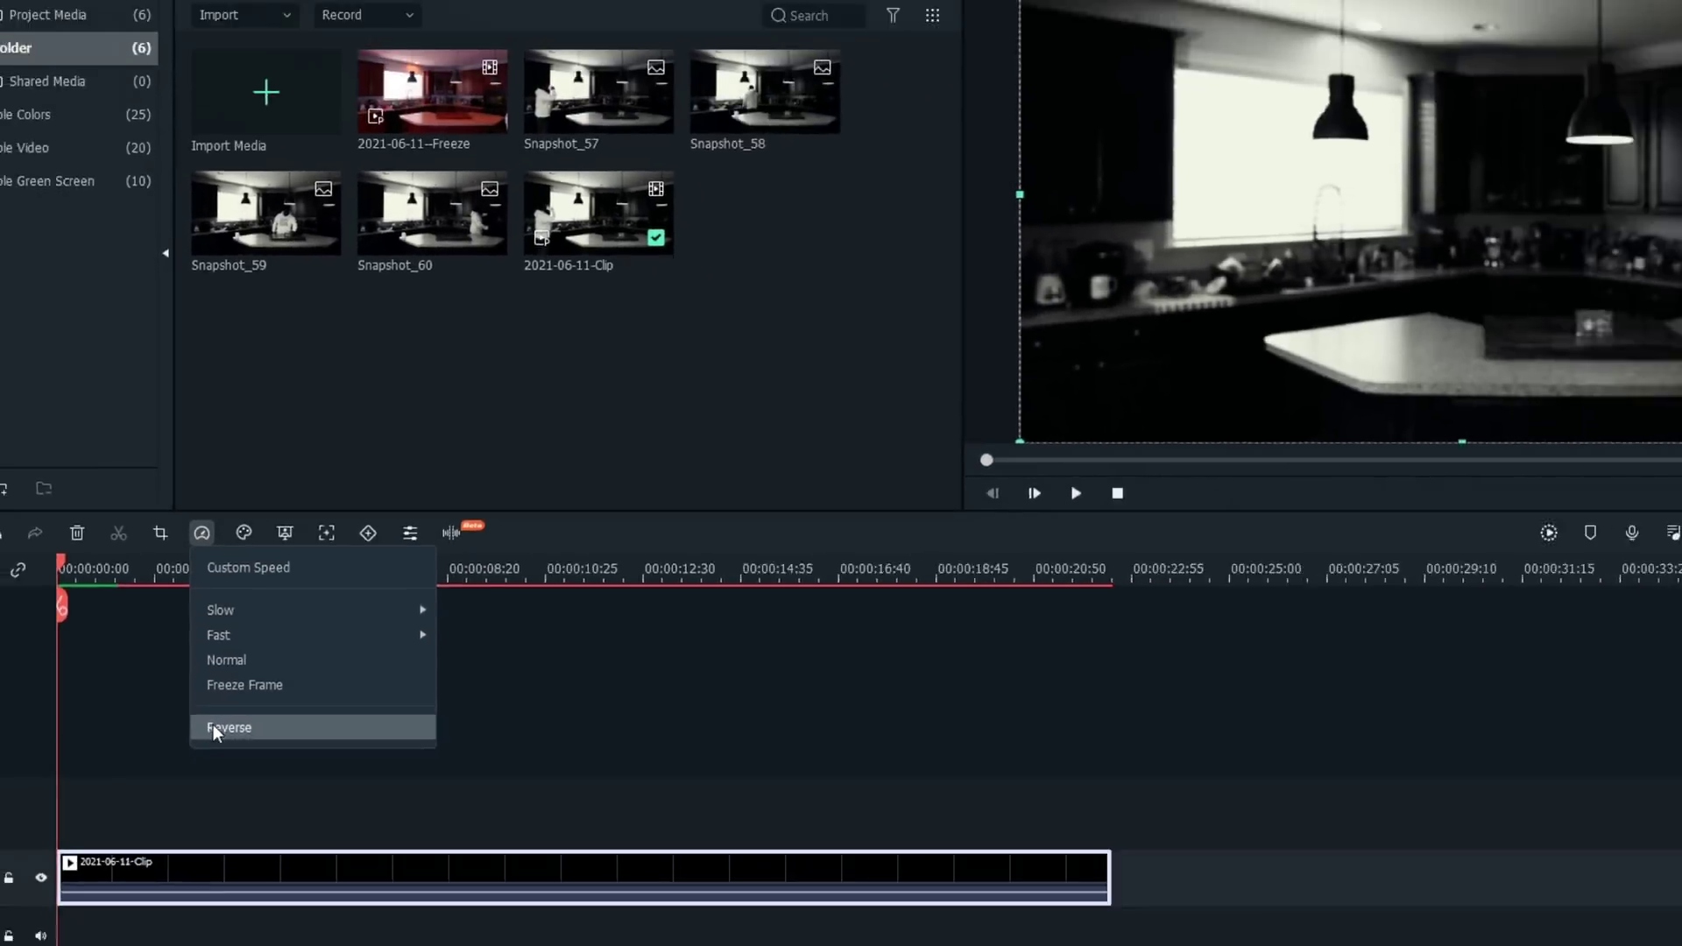
{"action": "left_click", "coordinate": [236, 843]}
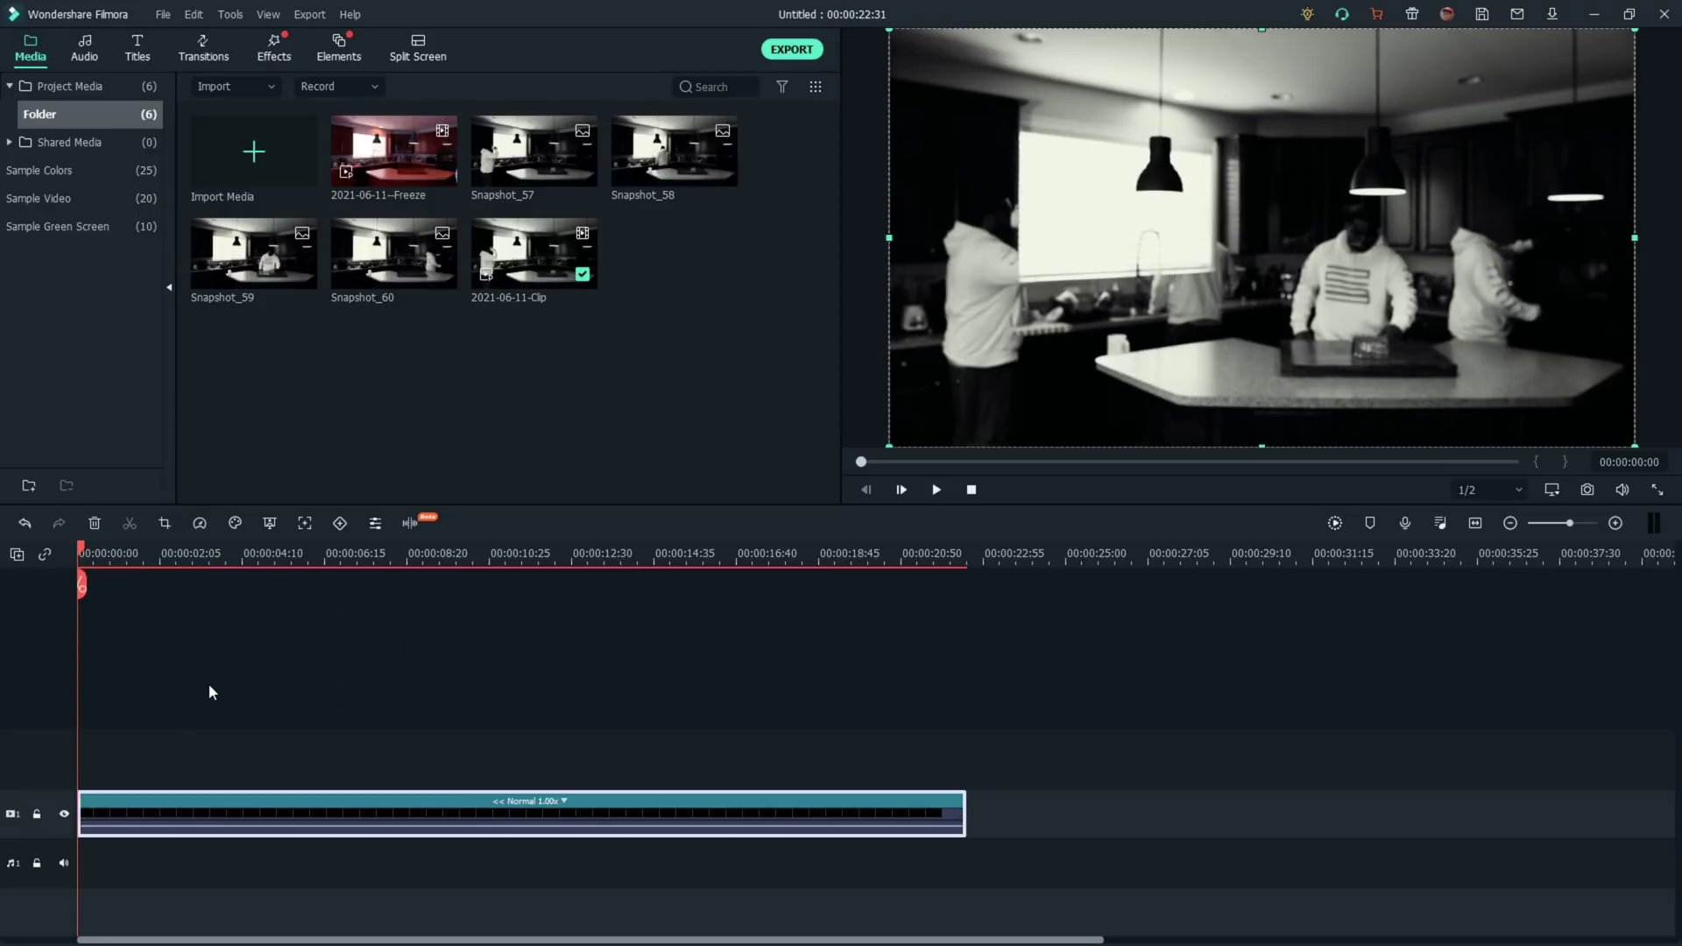
{"action": "left_click", "coordinate": [1341, 523]}
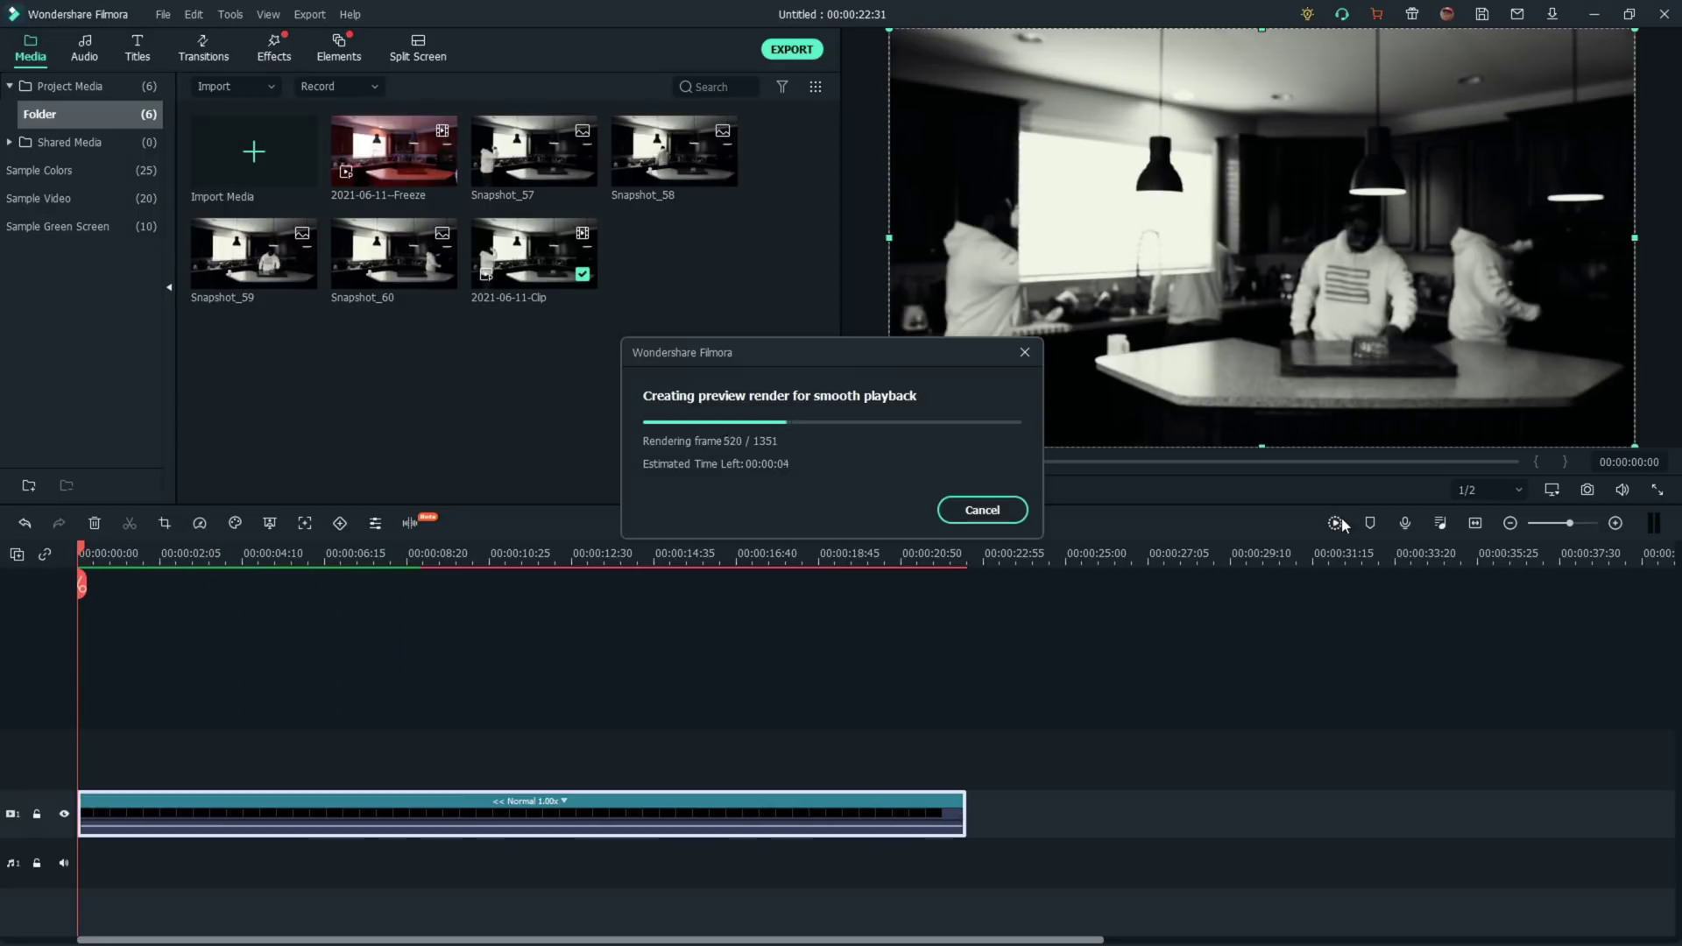
Play the reversed clip and pause around 15 seconds on the figure by the window
{"action": "left_click", "coordinate": [936, 490]}
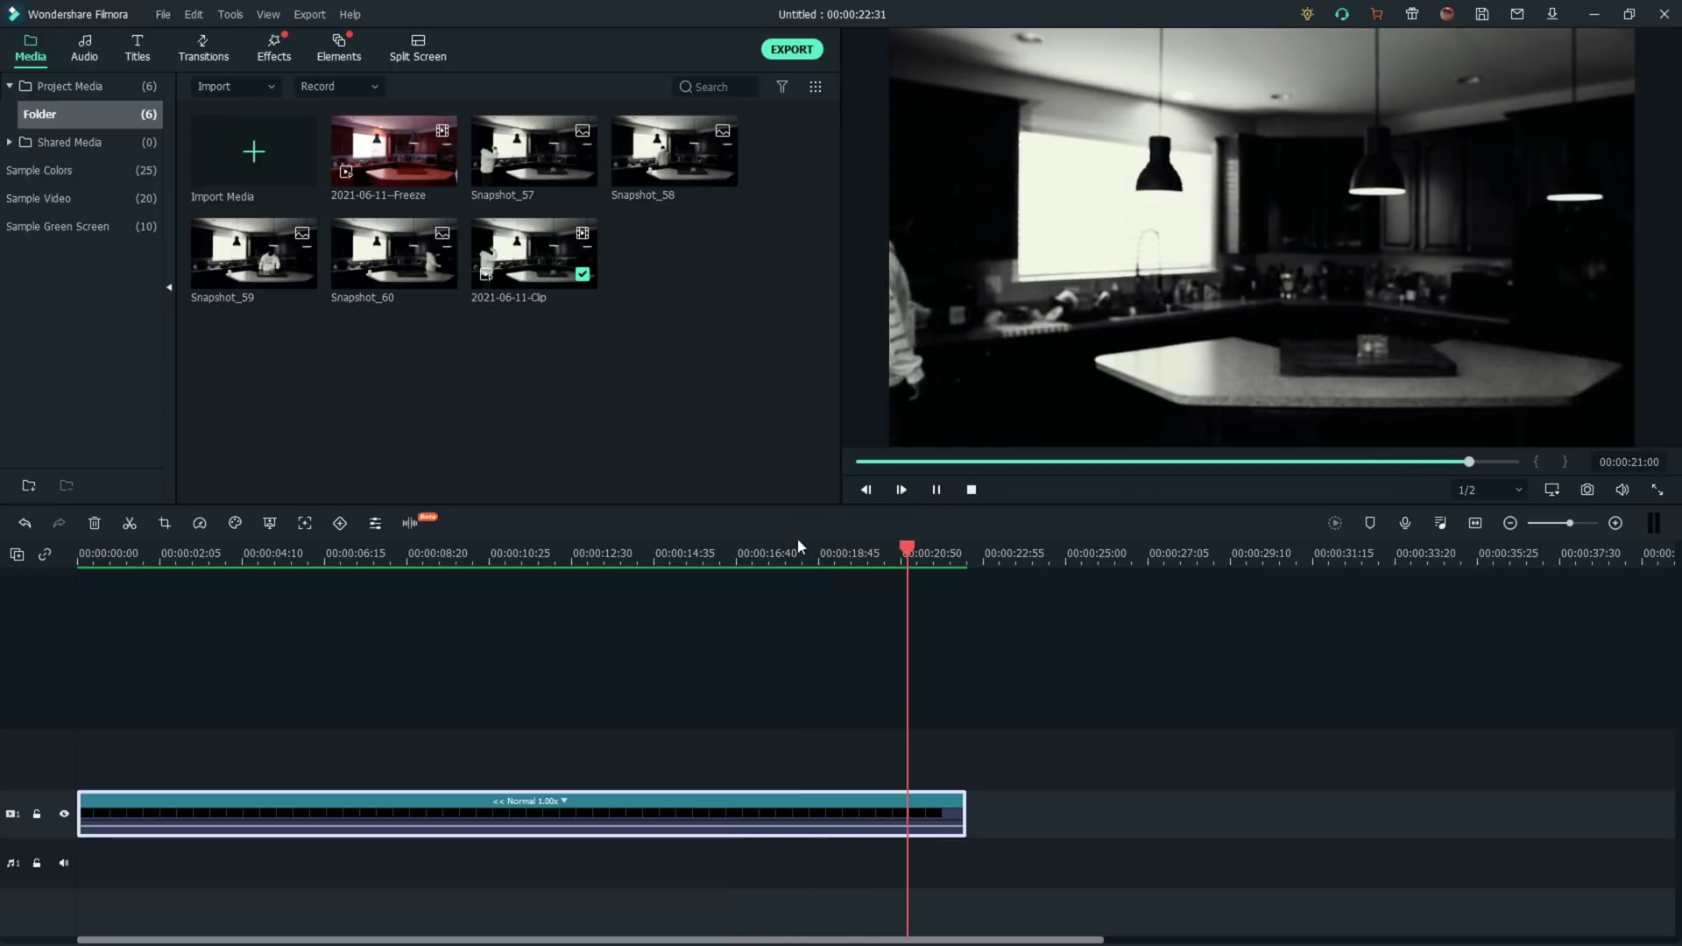
{"action": "left_click", "coordinate": [693, 555]}
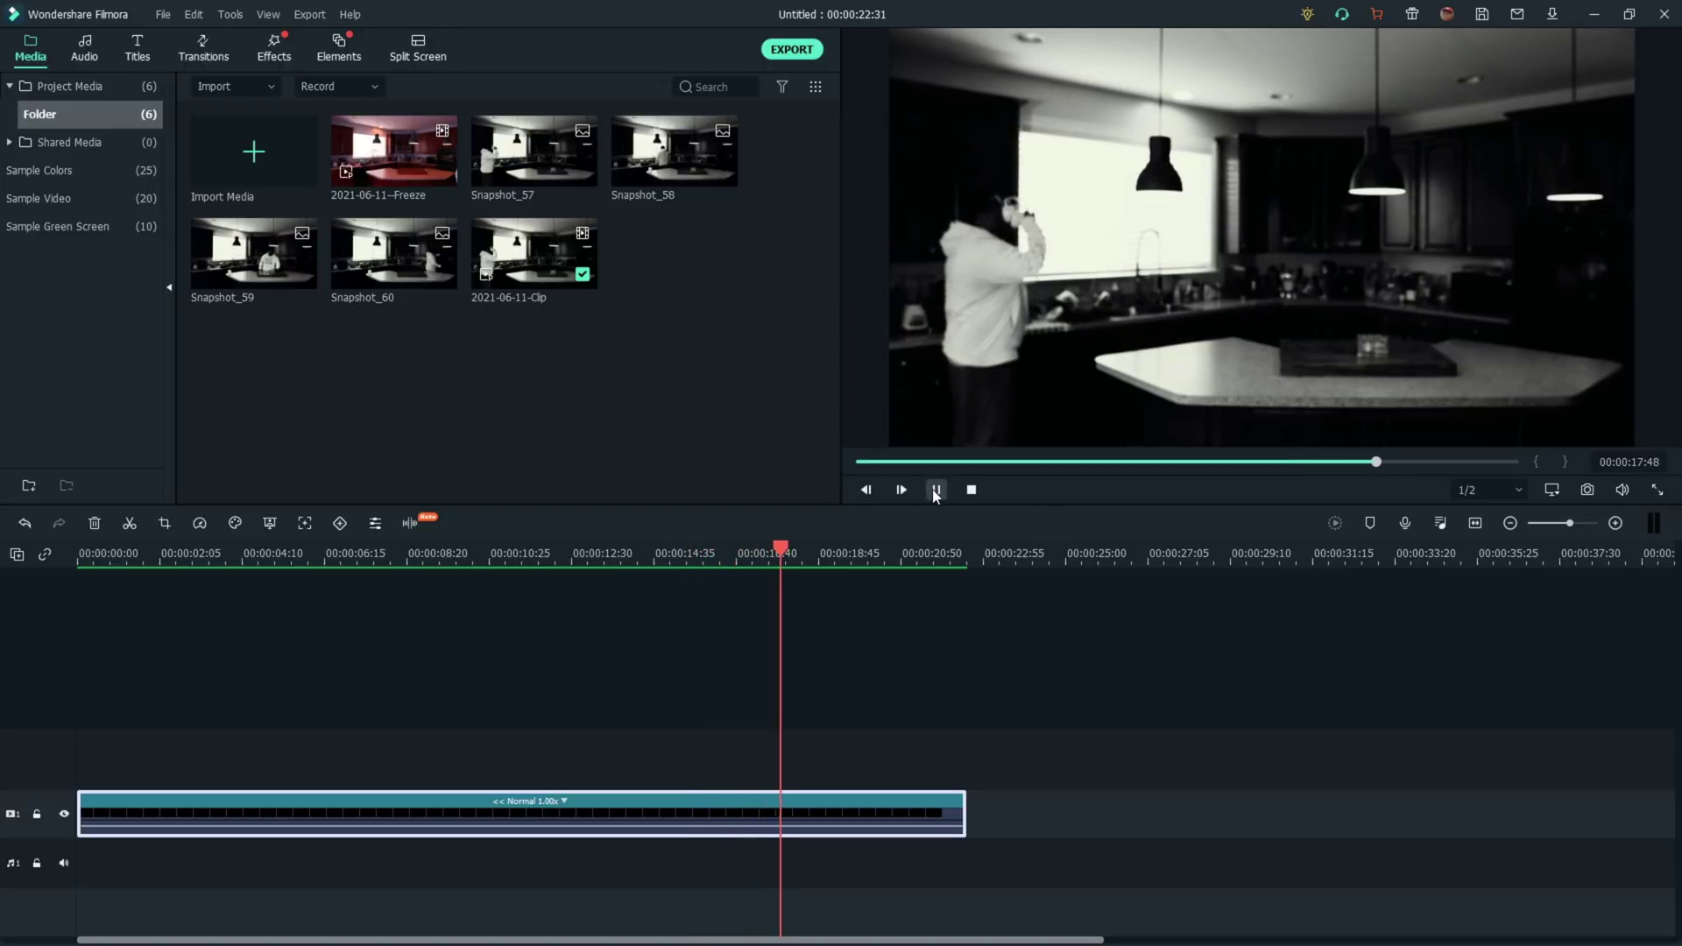
{"action": "left_click", "coordinate": [936, 491]}
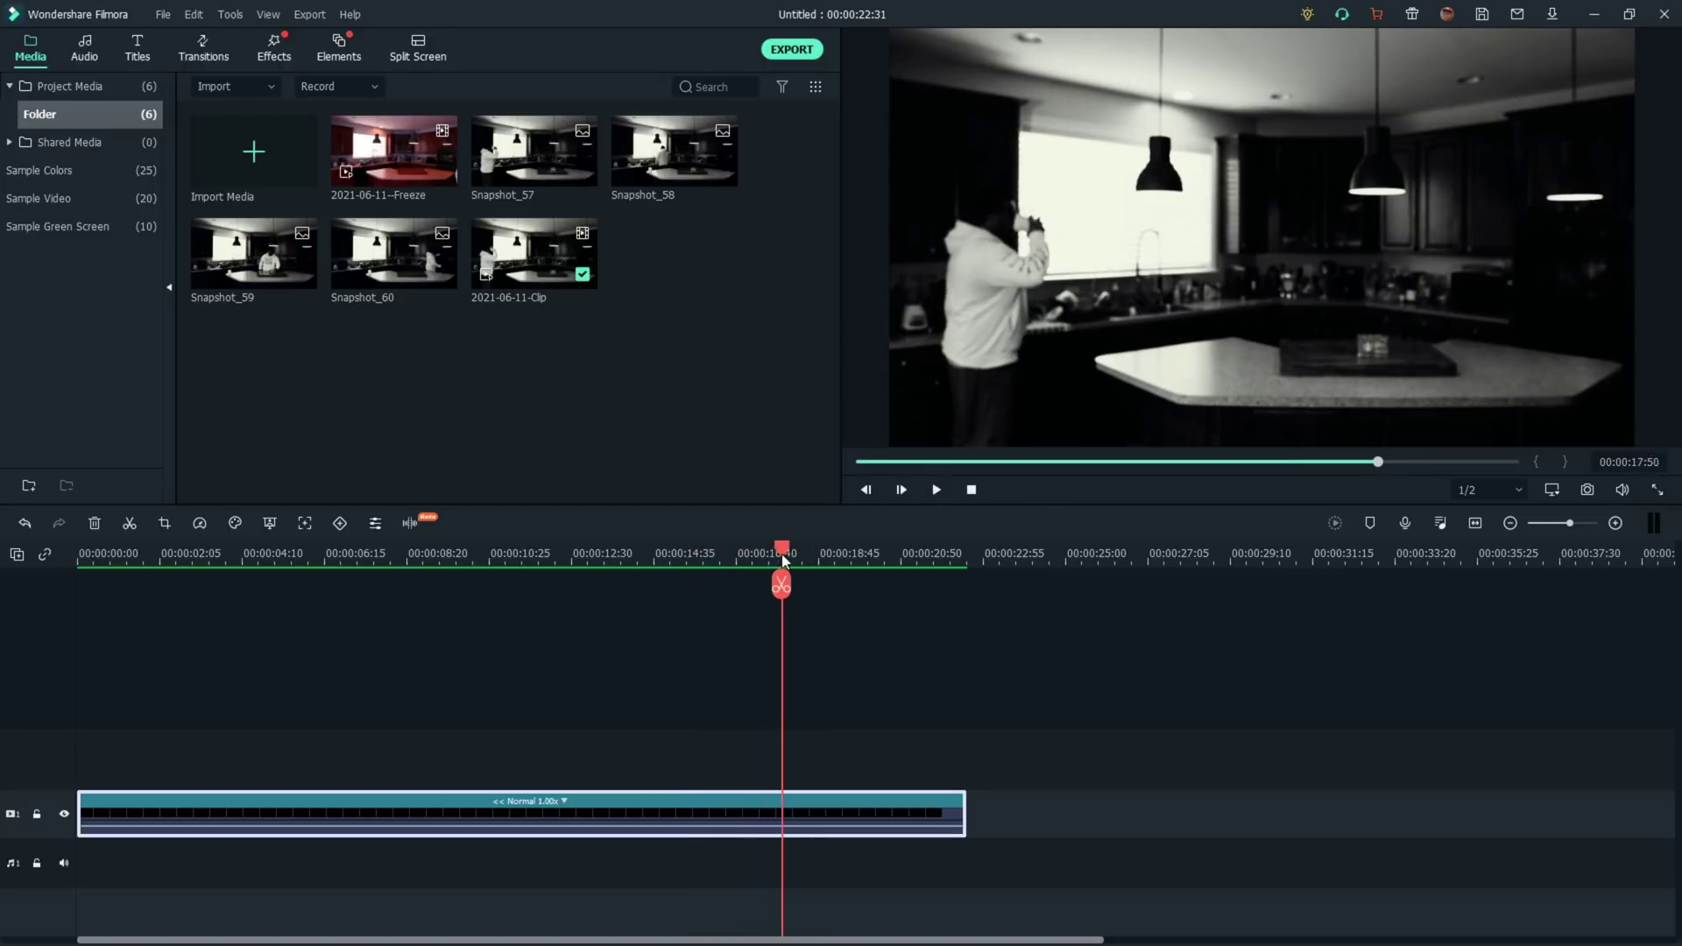